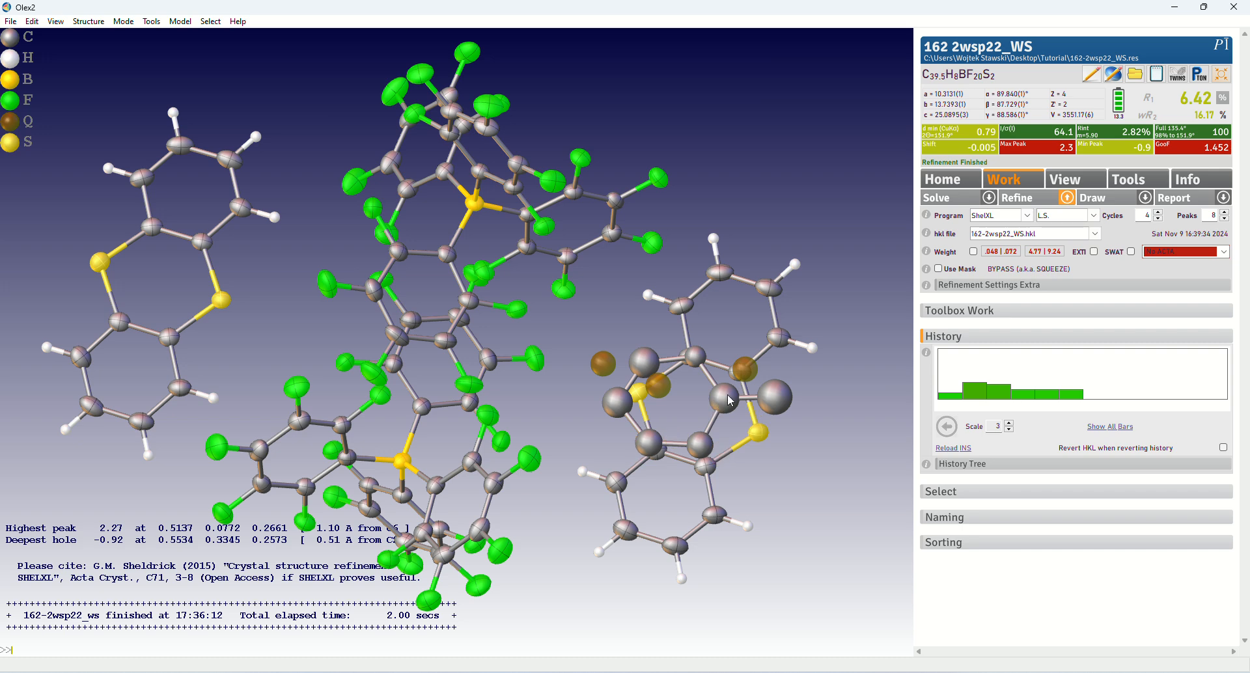
# Step: Show more residual density peaks and split the selected disordered toluene molecule with the split restraint set to none (---)
pyautogui.scroll(7, 691, 396)
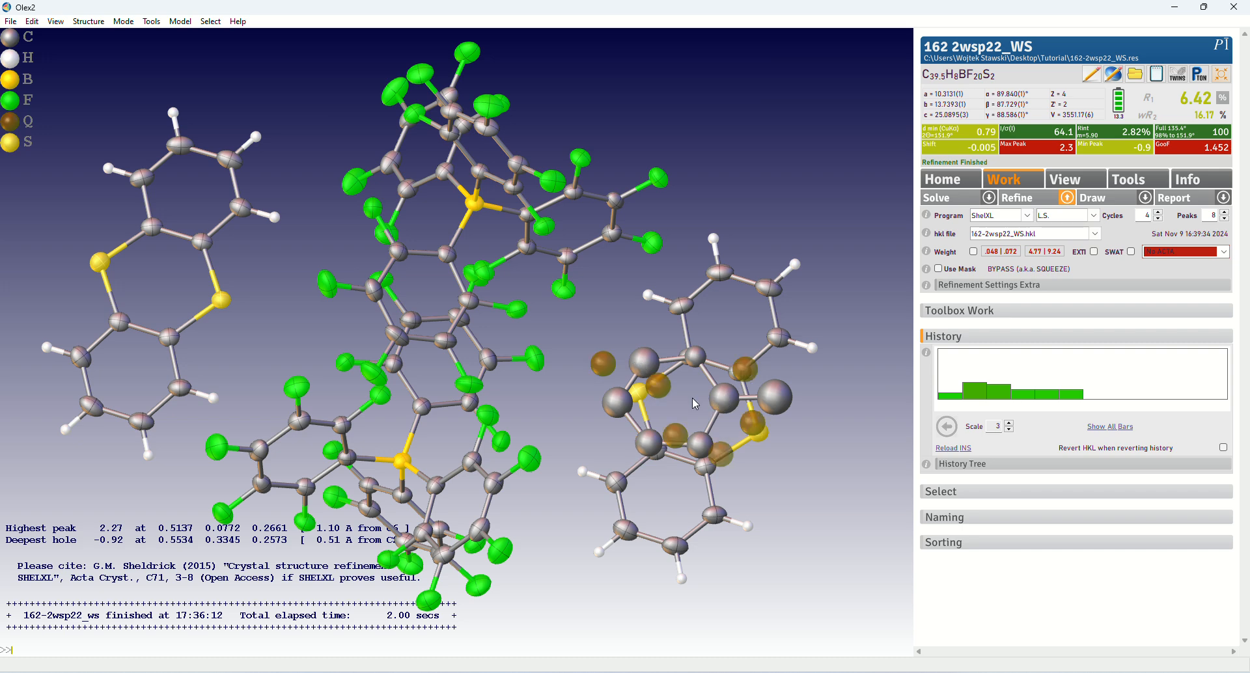
pyautogui.click(976, 319)
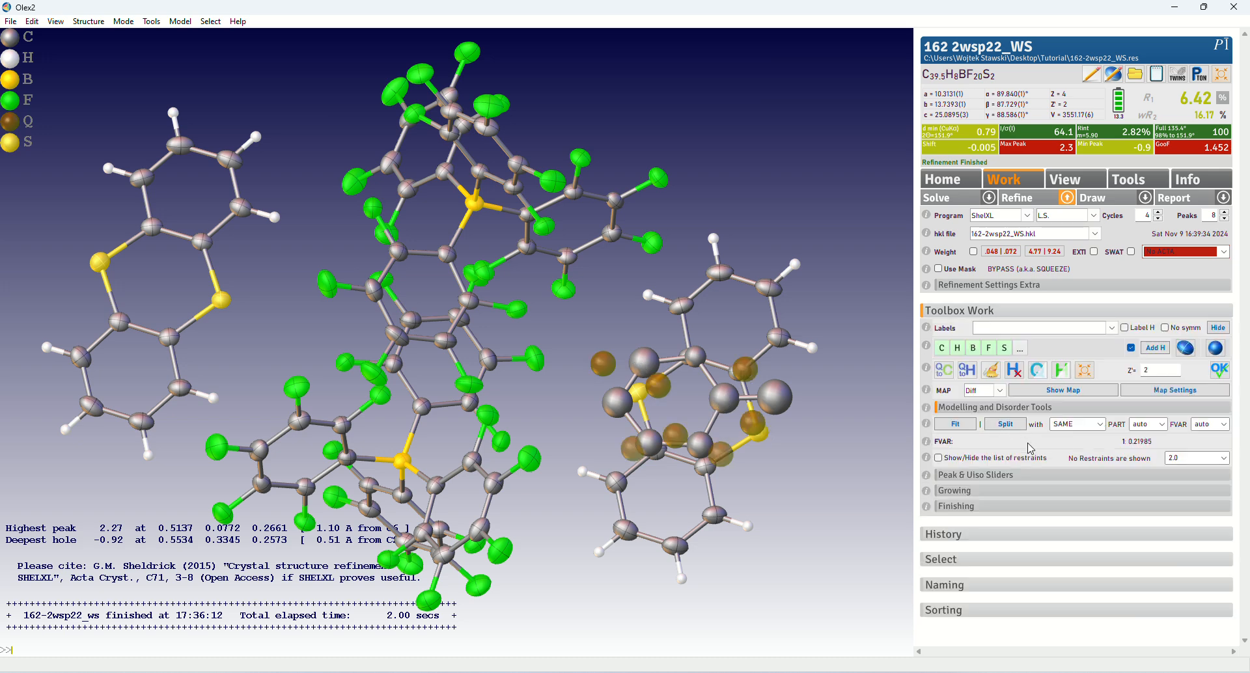
pyautogui.click(1101, 426)
pyautogui.click(1056, 443)
pyautogui.click(1006, 424)
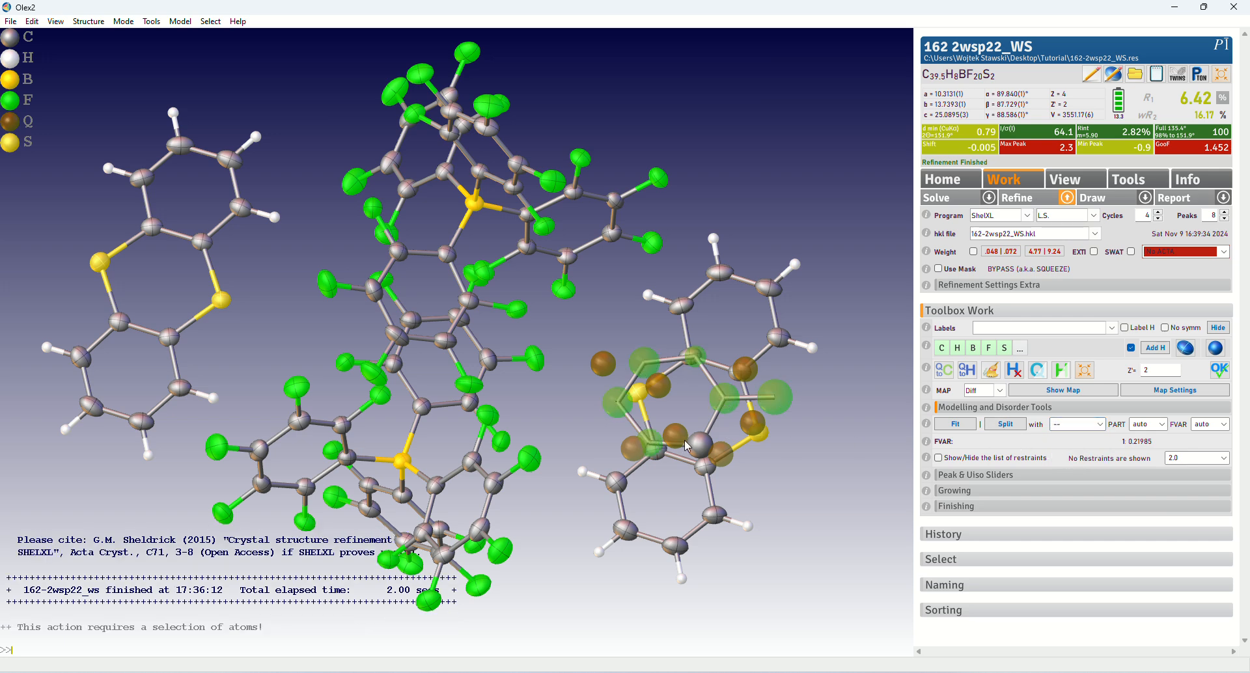
pyautogui.click(1005, 424)
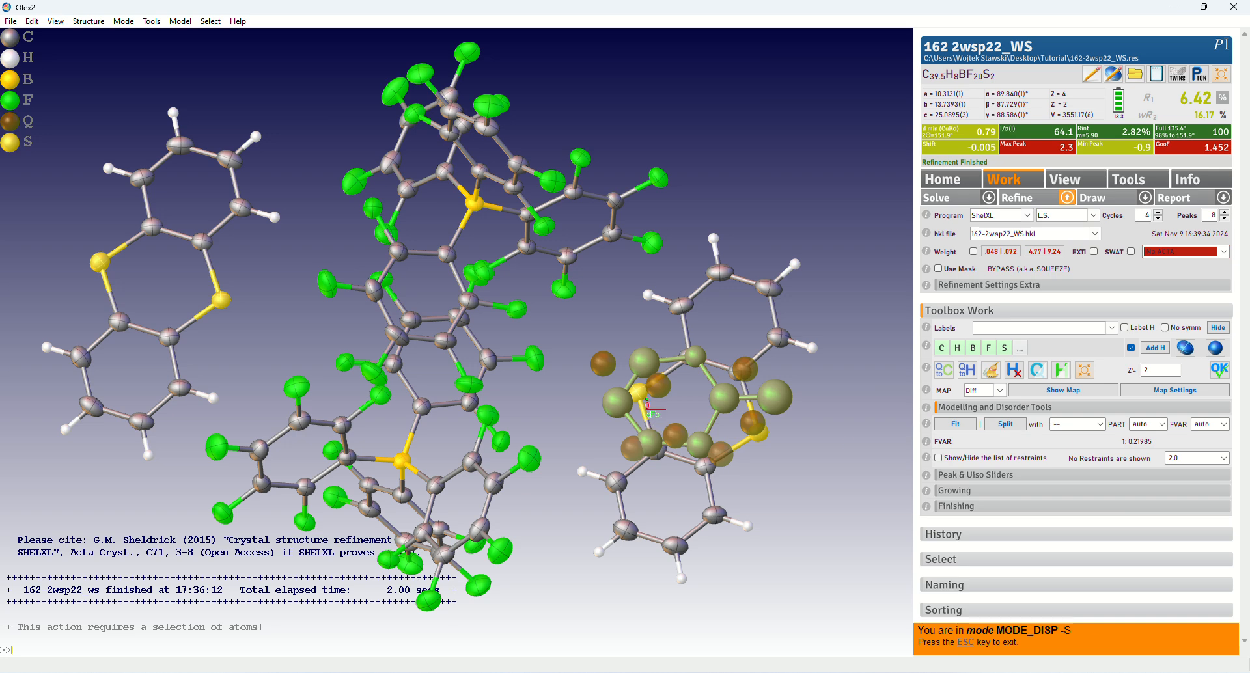
# Step: Place the split copy of the toluene onto the residual density peaks, leave split mode and hide the peaks
pyautogui.moveTo(614, 412); pyautogui.dragTo(827, 379)
pyautogui.moveTo(709, 417); pyautogui.dragTo(727, 389)
pyautogui.moveTo(770, 465); pyautogui.dragTo(751, 510)
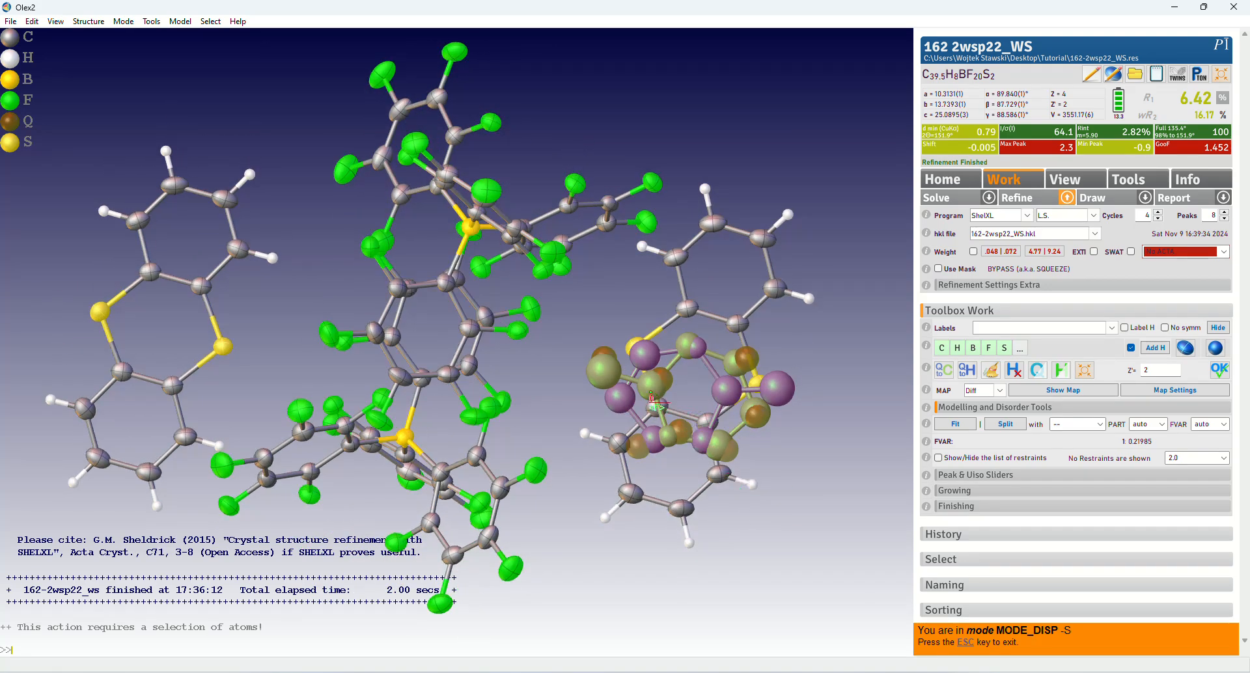
pyautogui.moveTo(650, 395); pyautogui.dragTo(655, 383)
pyautogui.moveTo(846, 491); pyautogui.dragTo(701, 374)
pyautogui.press('Escape')
pyautogui.scroll(-6, 726, 408)
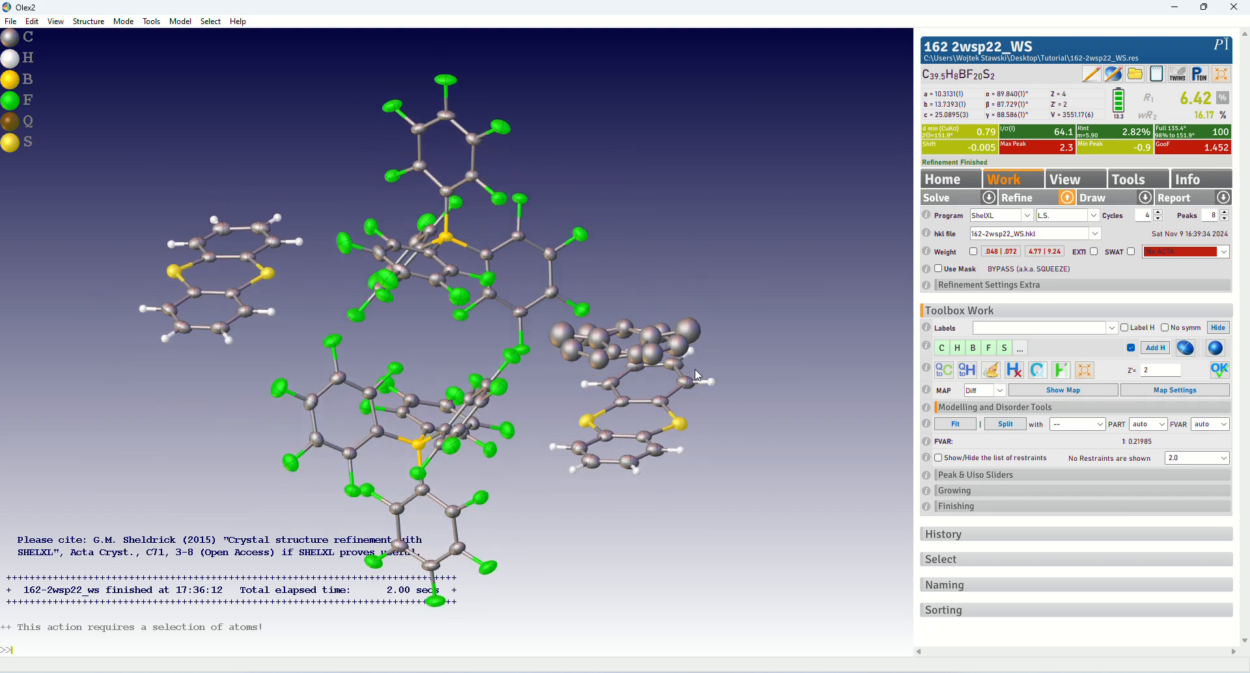
# Step: Select all atoms of both disordered toluene components and apply the restraint command simu 0.01
pyautogui.moveTo(701, 376); pyautogui.dragTo(676, 468, button='right')
pyautogui.moveTo(677, 468); pyautogui.dragTo(573, 327)
pyautogui.keyDown('shift'); pyautogui.moveTo(576, 308); pyautogui.dragTo(817, 367); pyautogui.keyUp('shift')
pyautogui.moveTo(817, 367); pyautogui.dragTo(817, 353)
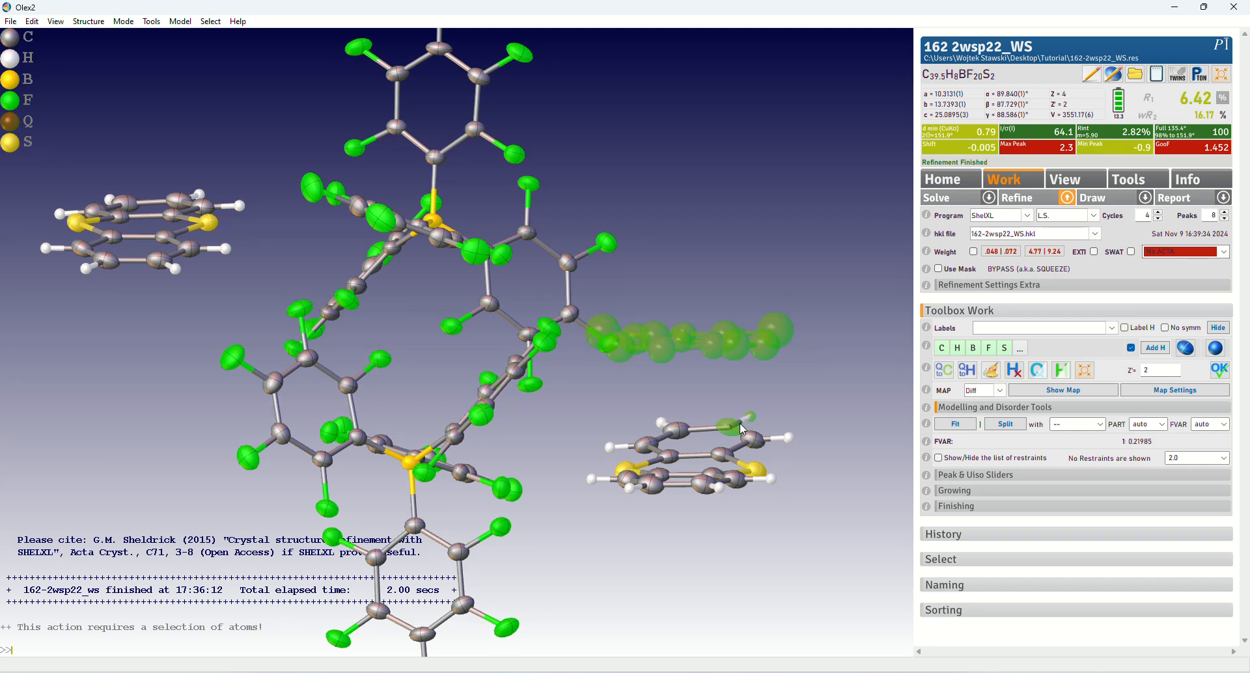
pyautogui.moveTo(742, 428); pyautogui.dragTo(721, 498)
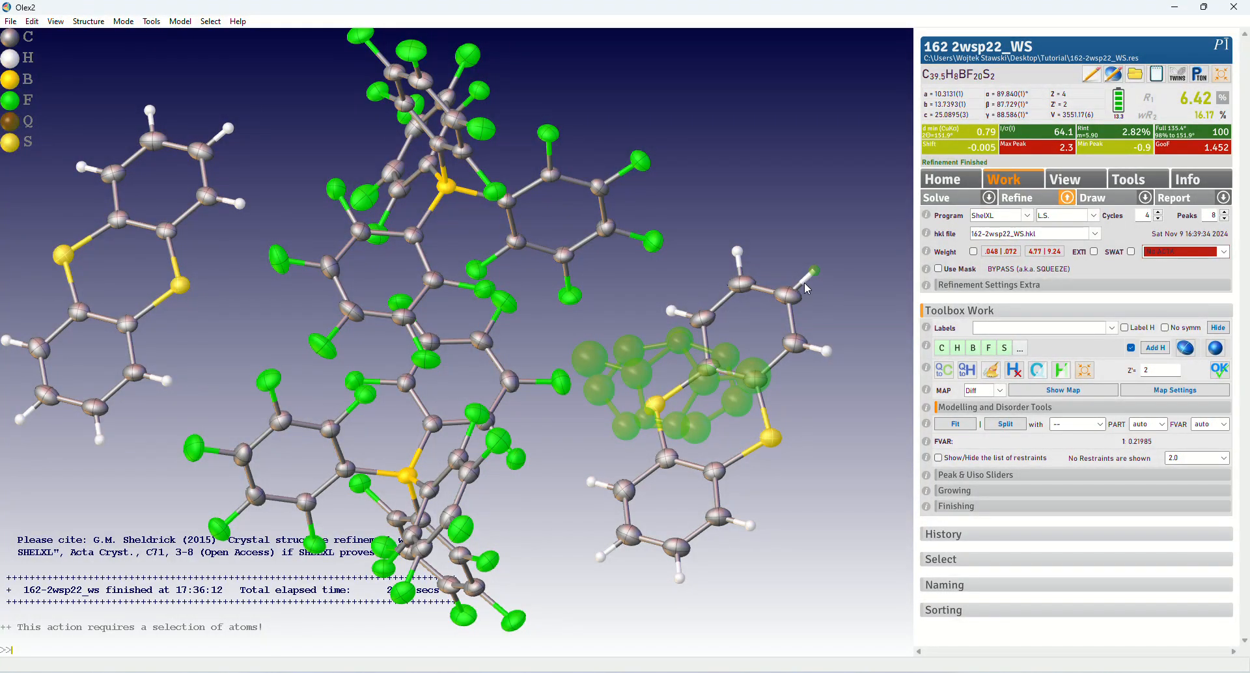
pyautogui.moveTo(814, 273); pyautogui.dragTo(677, 323)
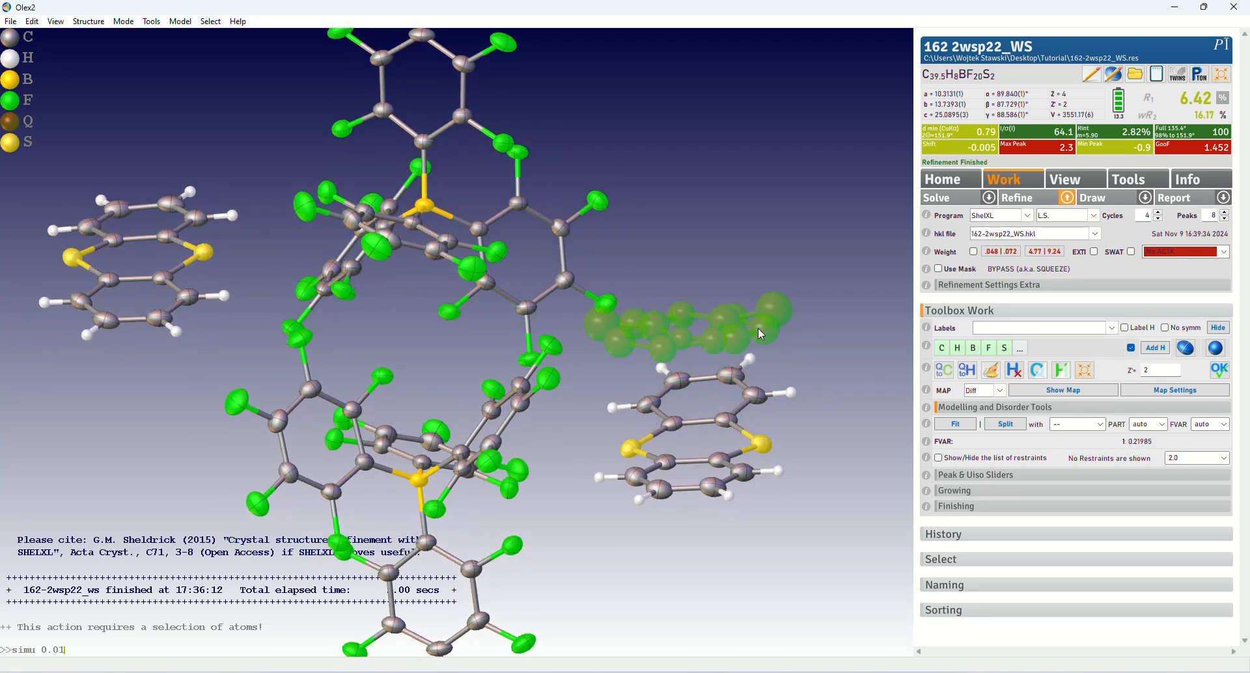
pyautogui.press('Return')
# Step: Apply a rigu restraint to the atoms of both toluene components
pyautogui.doubleClick(656, 318)
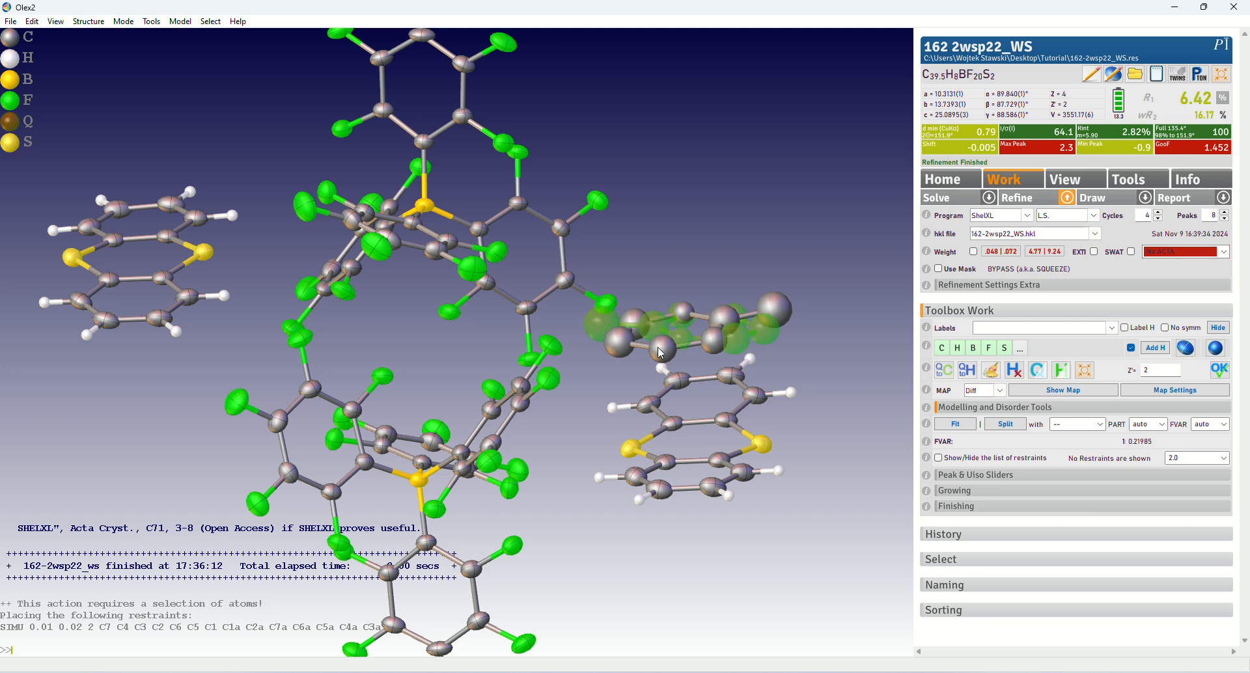
pyautogui.write('rigu')
pyautogui.press('Return')
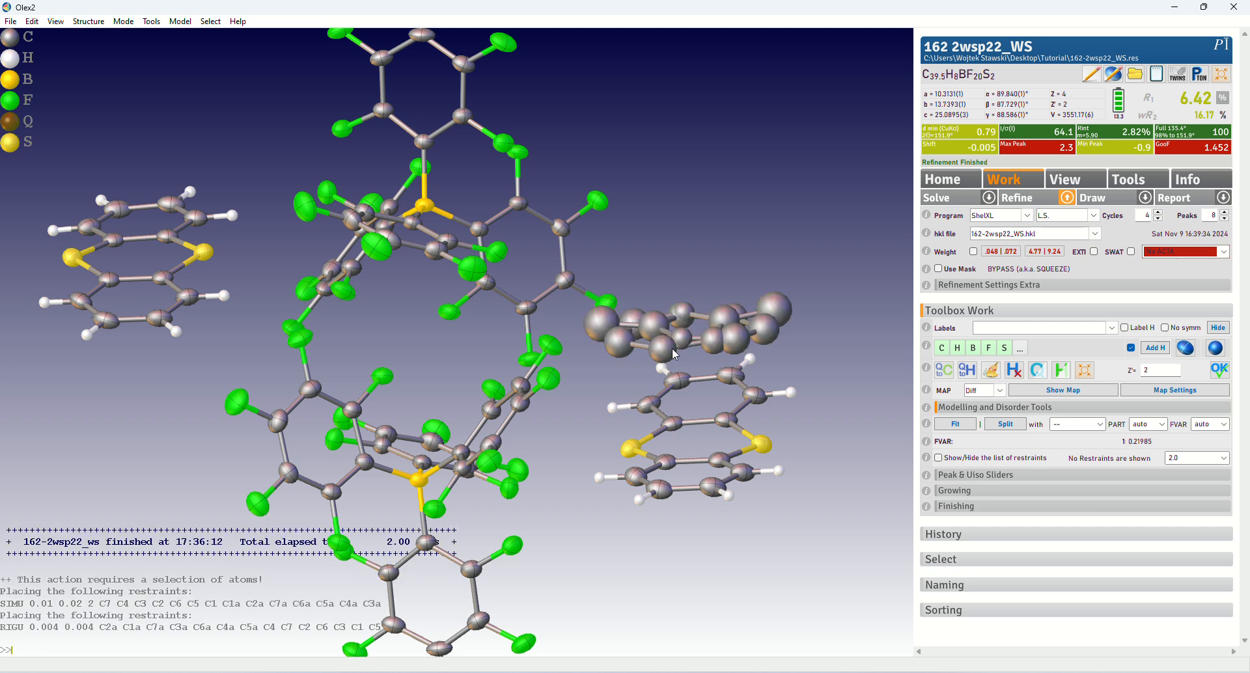
# Step: Sort the atom list by Part, Z and Label, with moieties from sort
pyautogui.moveTo(672, 348); pyautogui.dragTo(665, 334)
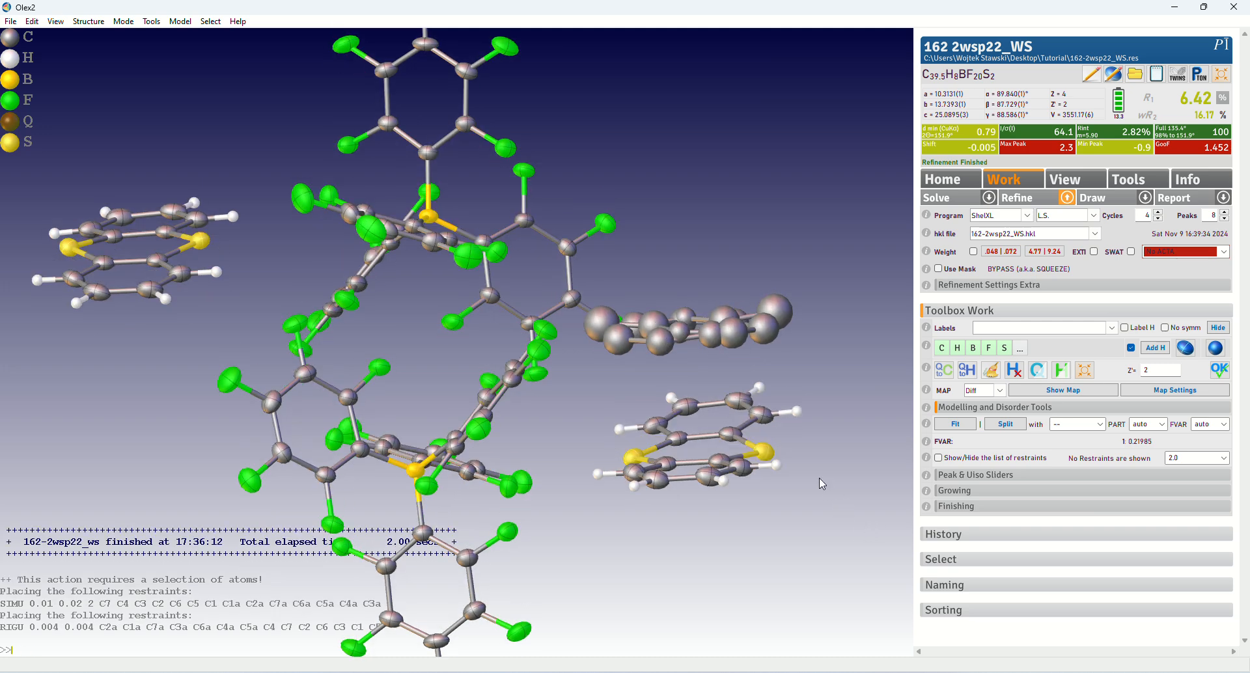
pyautogui.moveTo(818, 479); pyautogui.dragTo(976, 615)
pyautogui.click(967, 613)
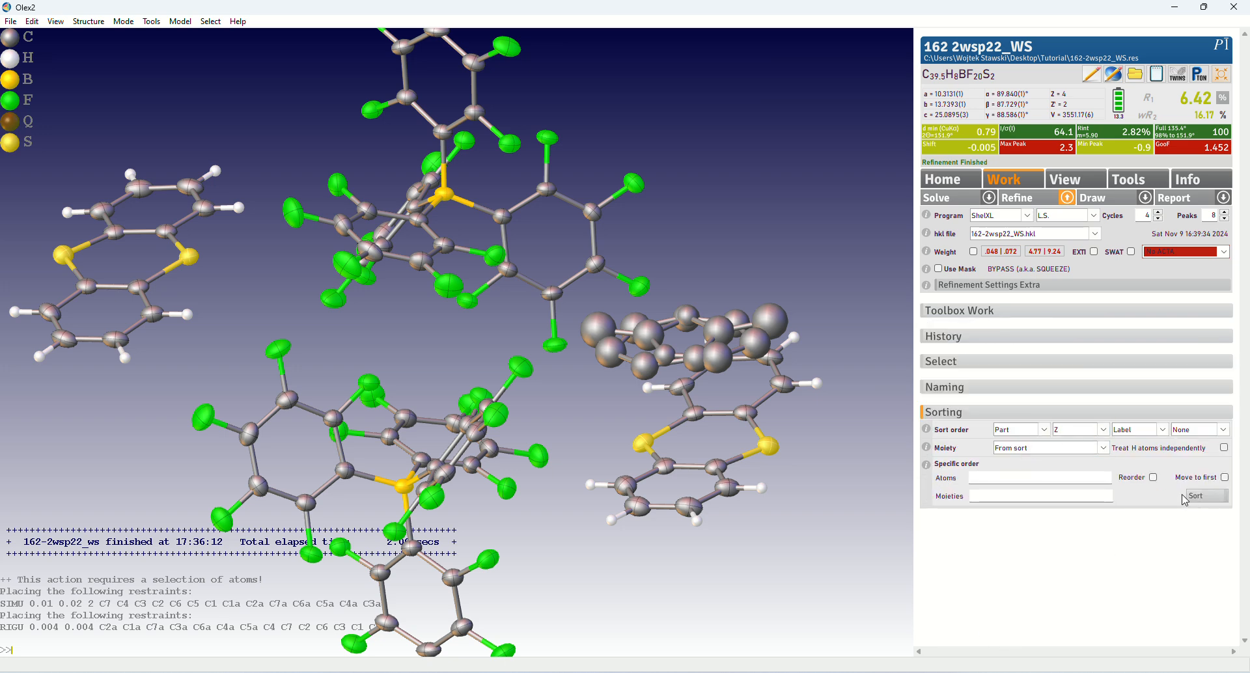
pyautogui.click(1206, 498)
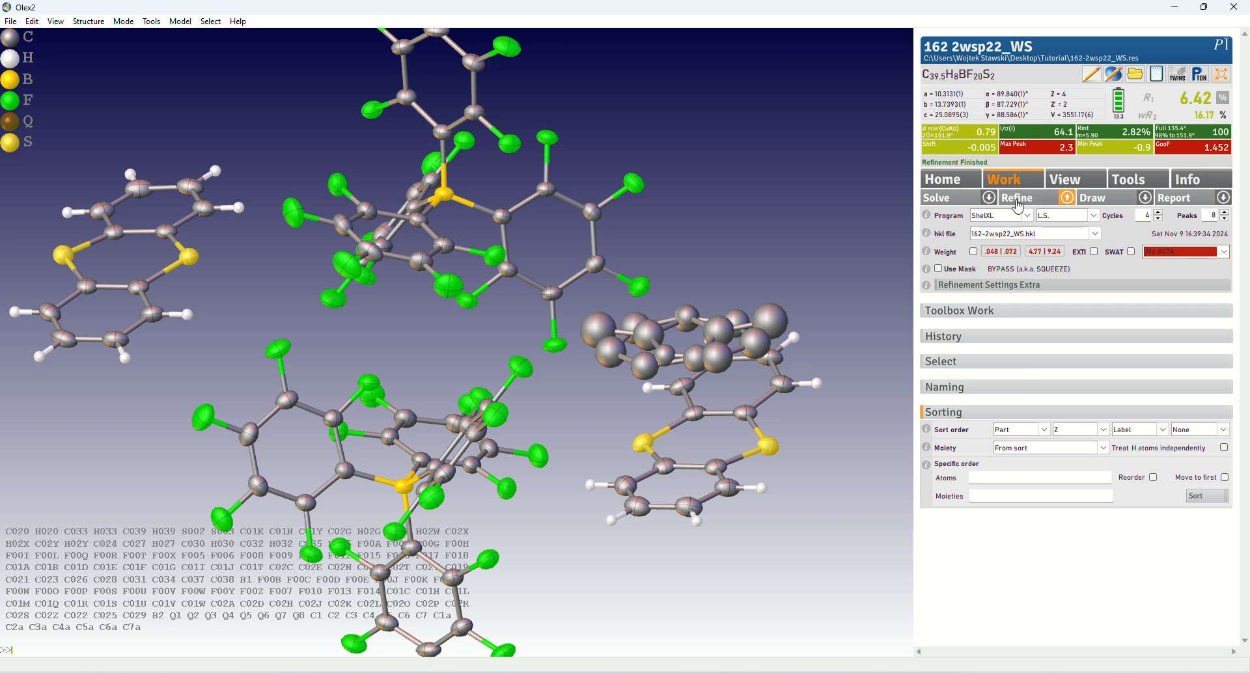
# Step: Refine the structure with 0 cycles, and set the number of refinement cycles to 4
pyautogui.click(1147, 216)
pyautogui.click(1037, 205)
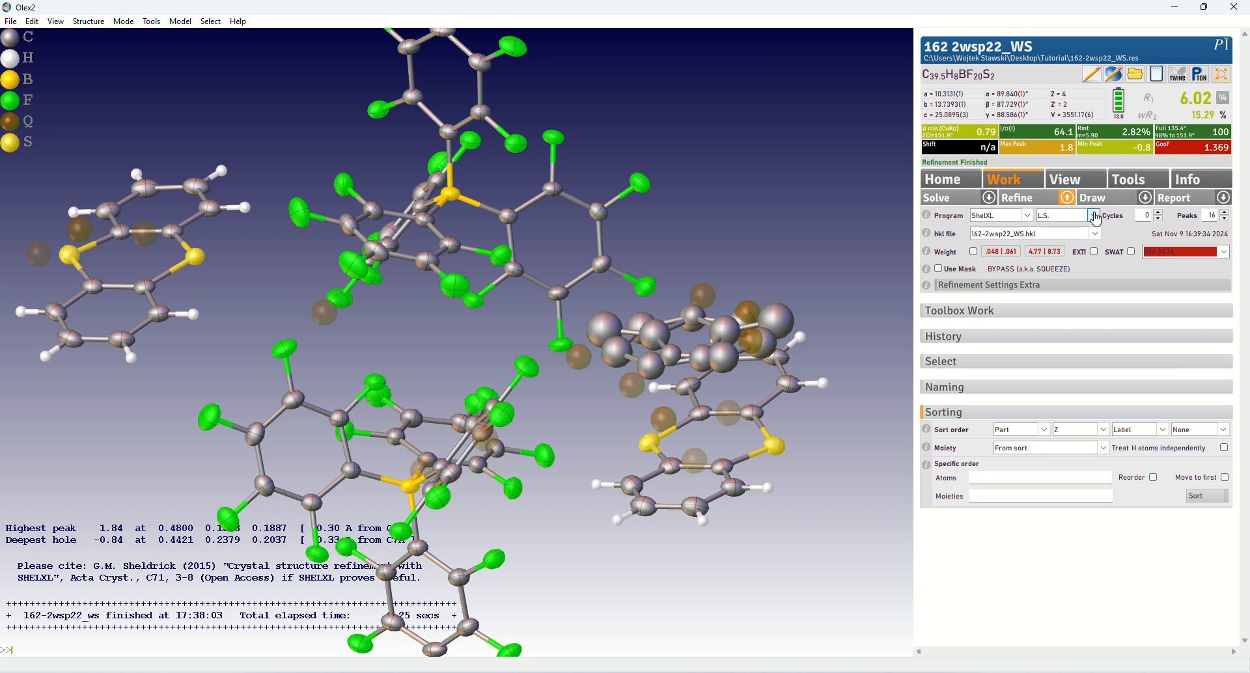
pyautogui.moveTo(820, 260); pyautogui.dragTo(767, 240)
pyautogui.doubleClick(1149, 216)
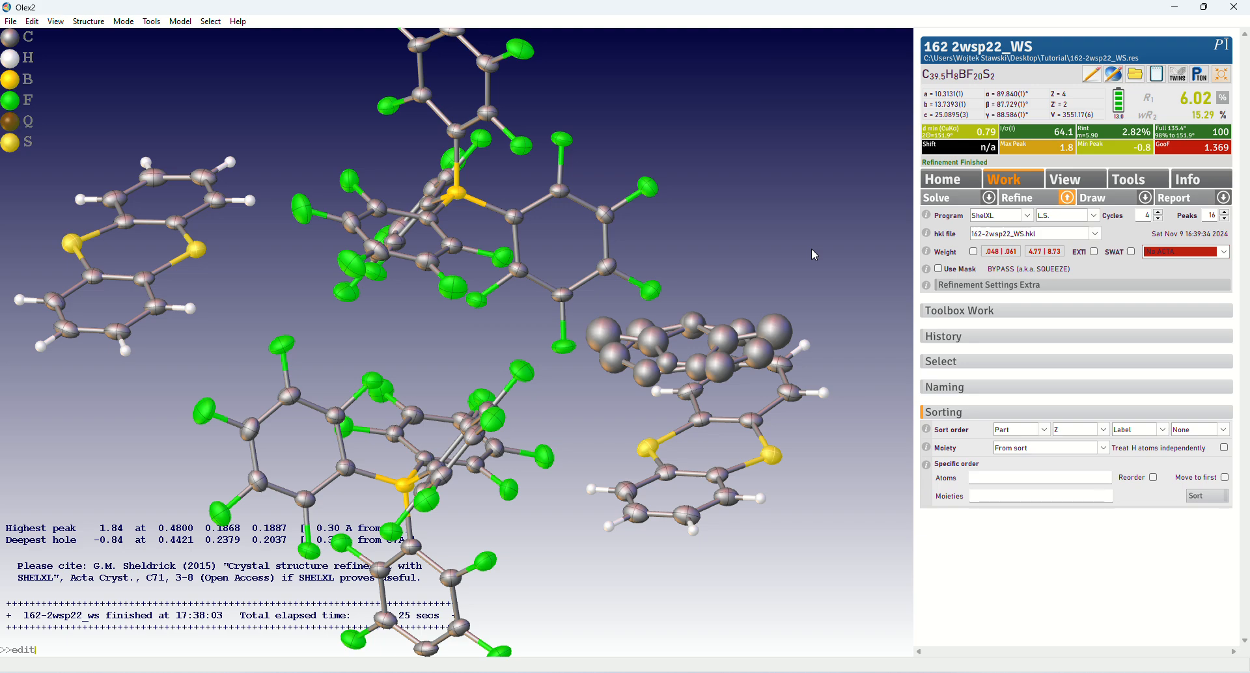
# Step: Open the structure's instruction file for editing and compare the atom lists of PART 1 and PART 2
pyautogui.press('Return')
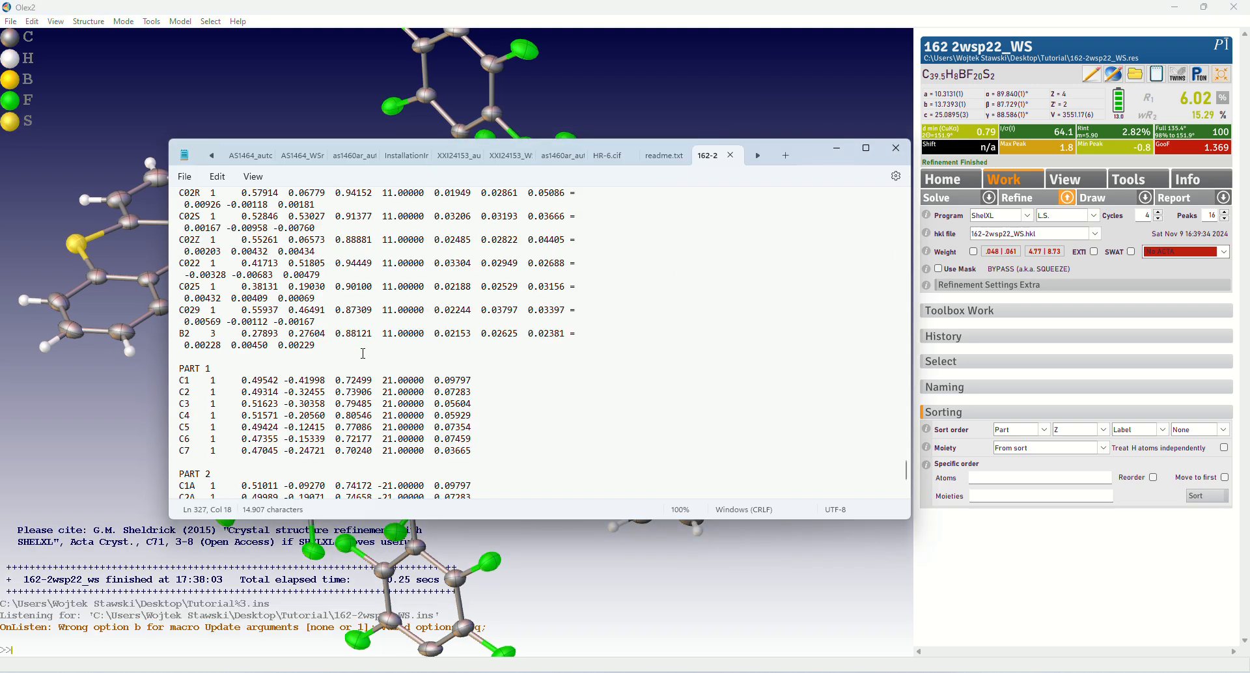
pyautogui.scroll(-1, 364, 353)
pyautogui.scroll(20, 358, 362)
pyautogui.scroll(-20, 352, 359)
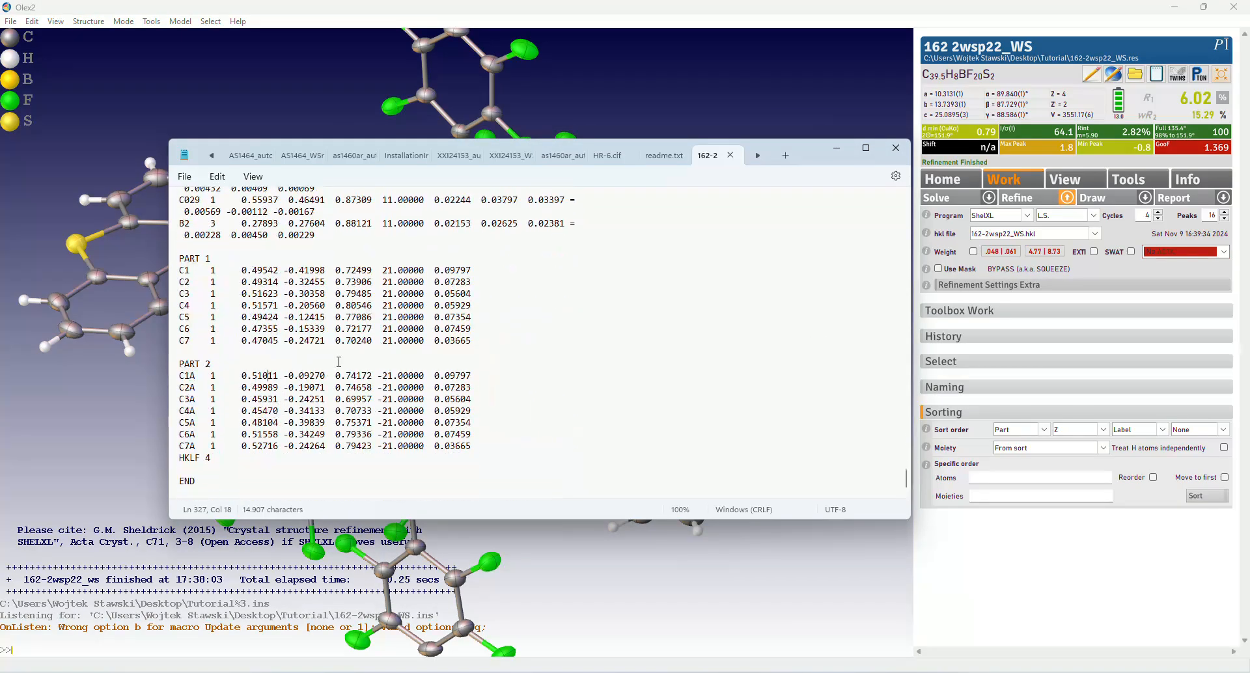
pyautogui.click(209, 360)
pyautogui.click(218, 353)
pyautogui.moveTo(182, 260); pyautogui.dragTo(407, 346)
pyautogui.click(391, 377)
pyautogui.click(190, 379)
pyautogui.keyDown('shift'); pyautogui.click(301, 444); pyautogui.keyUp('shift')
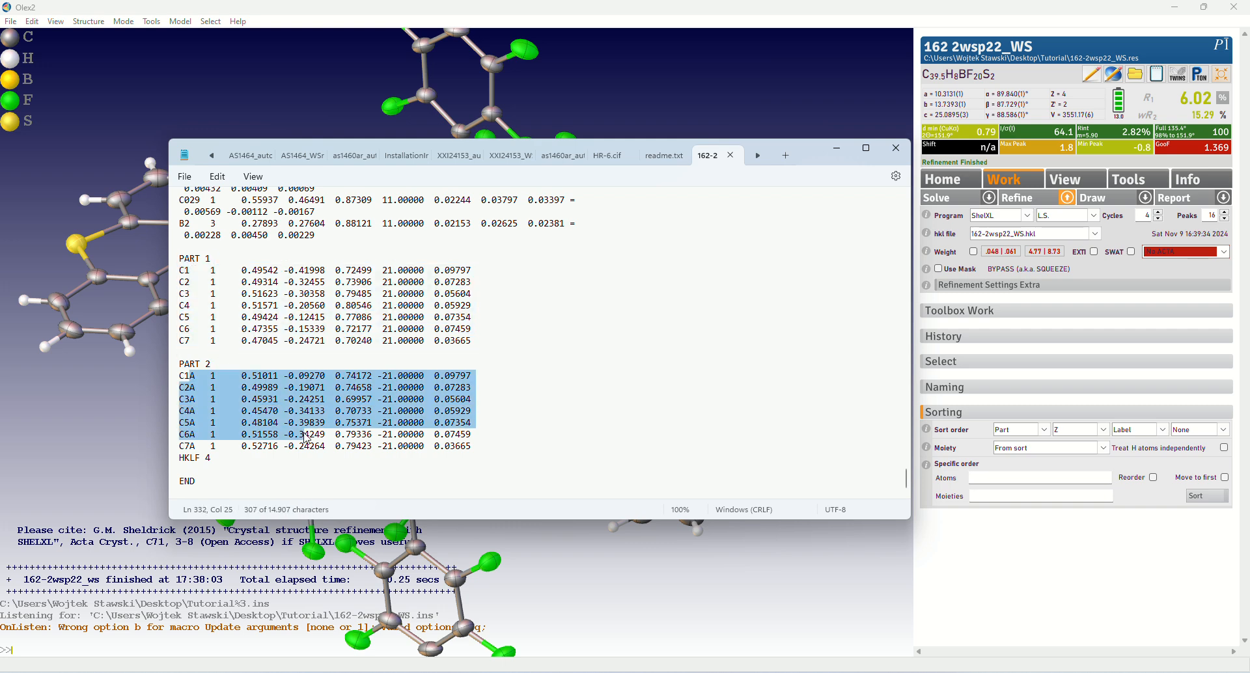
pyautogui.click(302, 444)
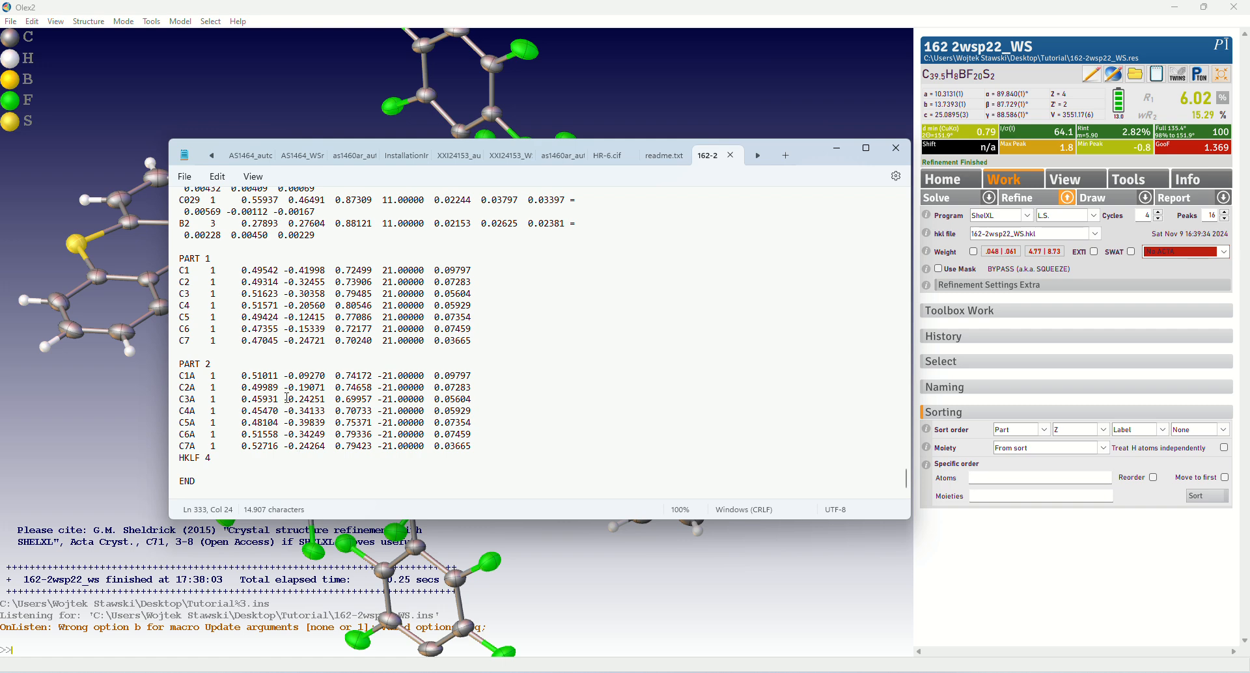
# Step: Insert the line "SAME C1a C2a C3a C4a C5a C6a C7a" directly below PART 1, followed by an empty line
pyautogui.click(230, 260)
pyautogui.press('Return')
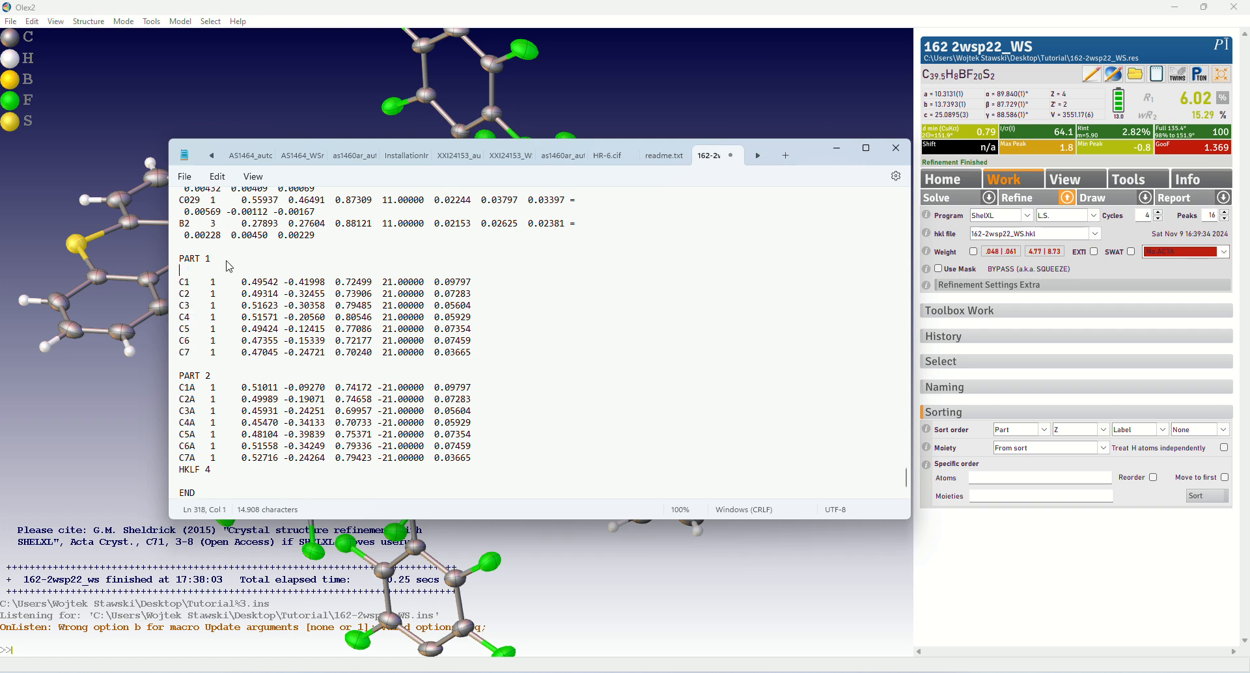
pyautogui.write('SAME C1a')
pyautogui.write('C2a C3')
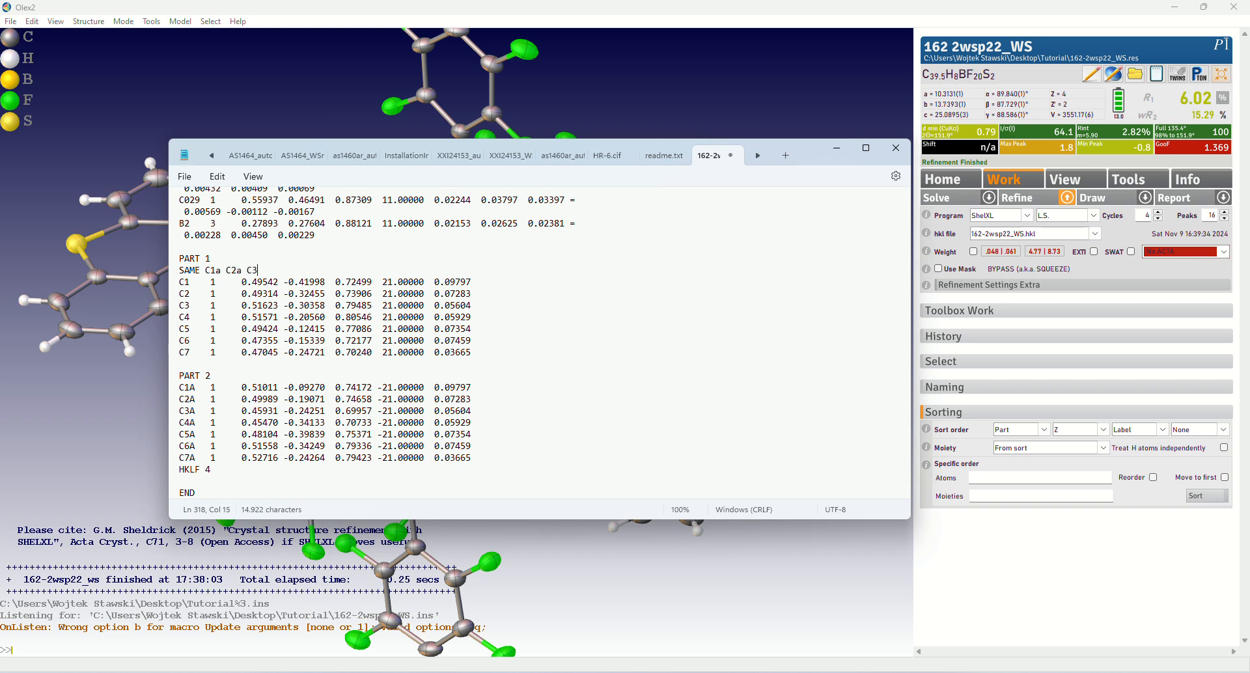
pyautogui.write('a C4a C5a C6a C7a')
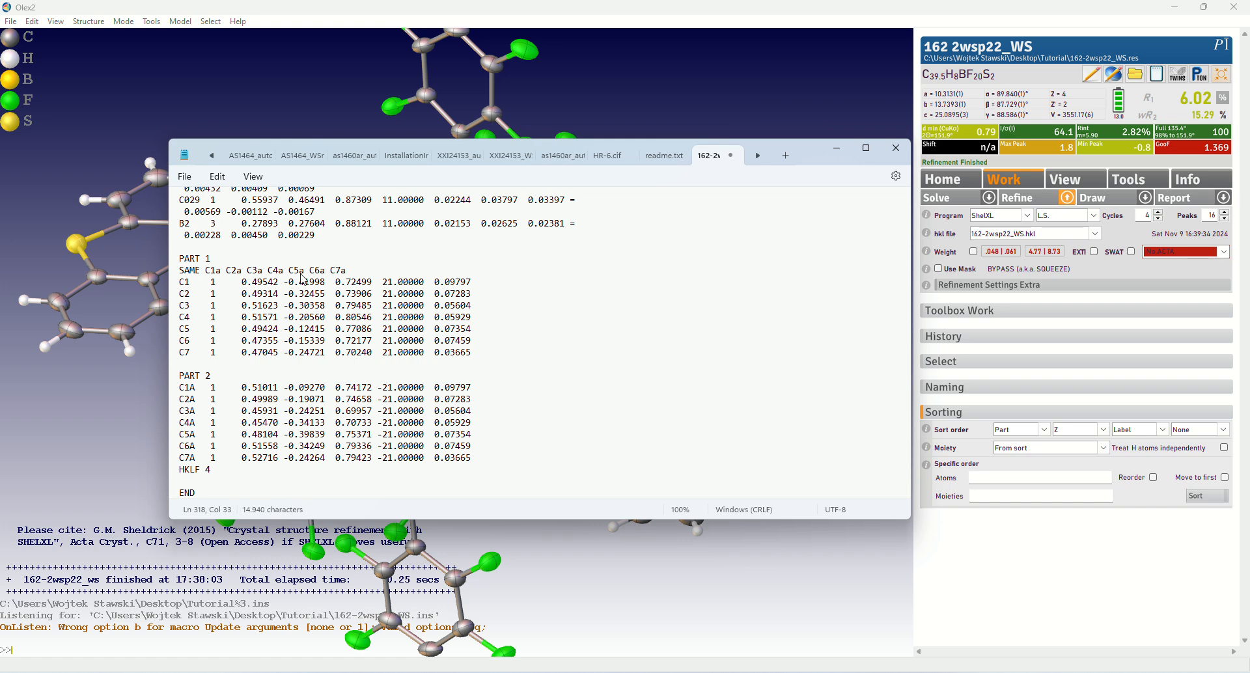
pyautogui.press('Return')
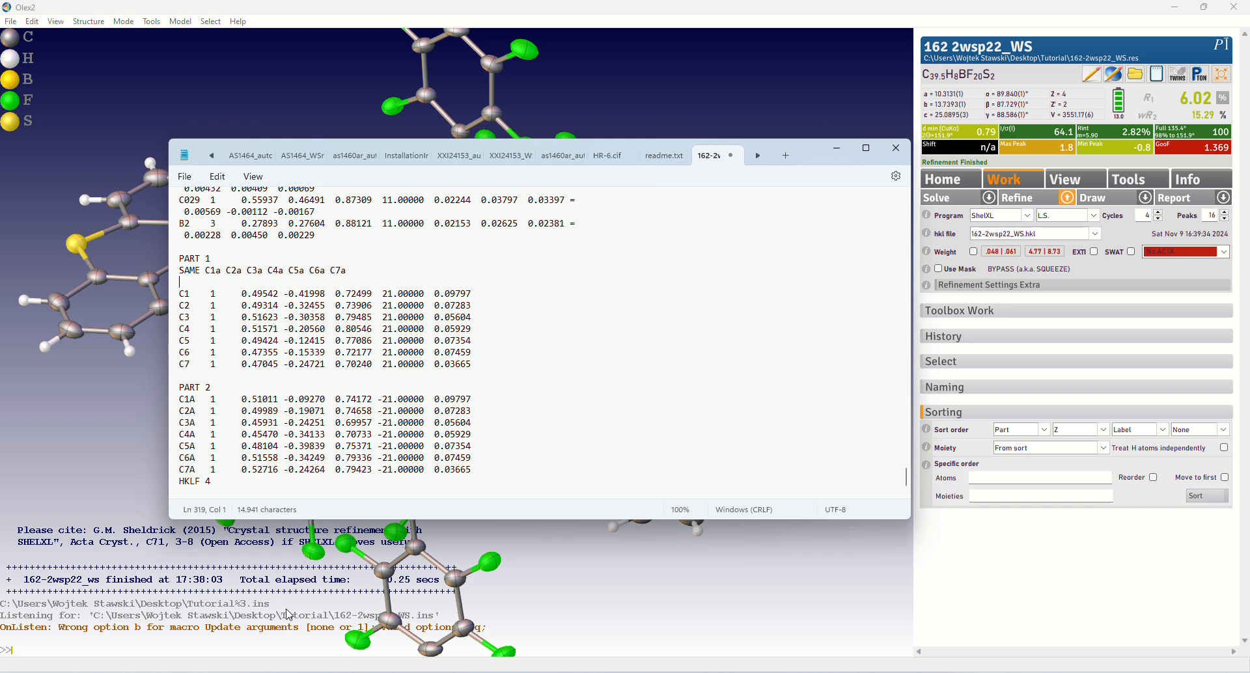
# Step: Switch to ChemDraw to examine the labelled drawings of the C1–C7 and C1a–C7a rings, and return to the instruction file
pyautogui.click(377, 672)
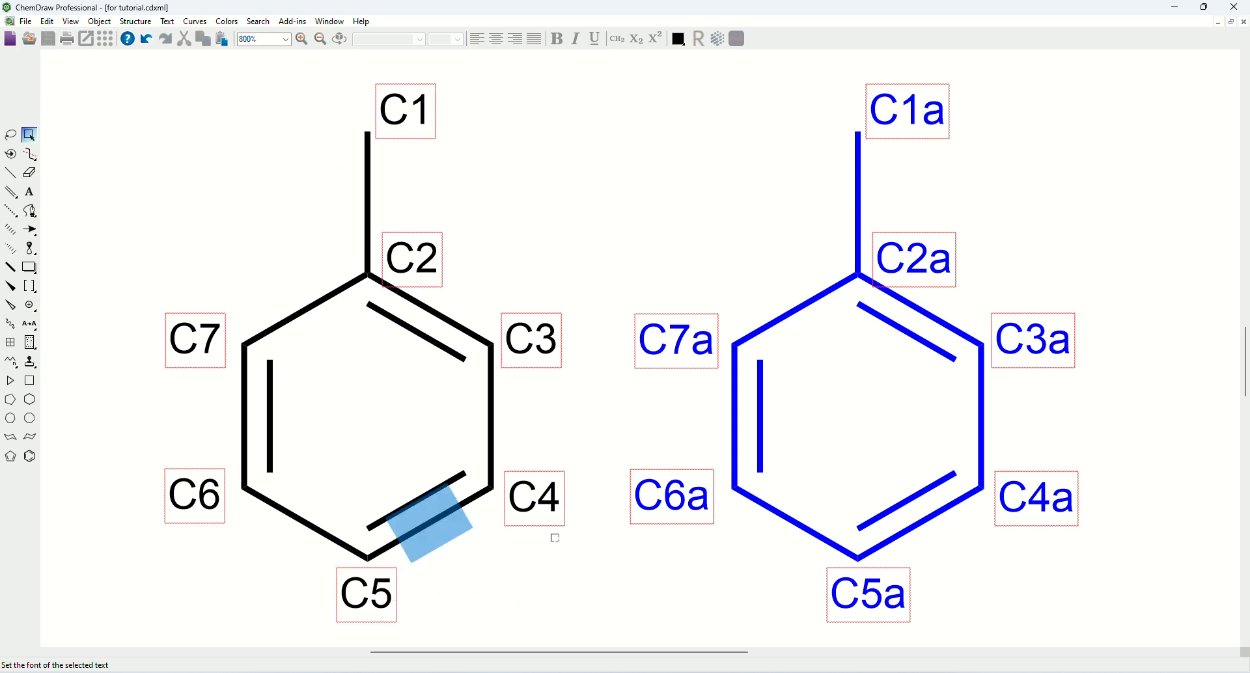
pyautogui.moveTo(302, 670)
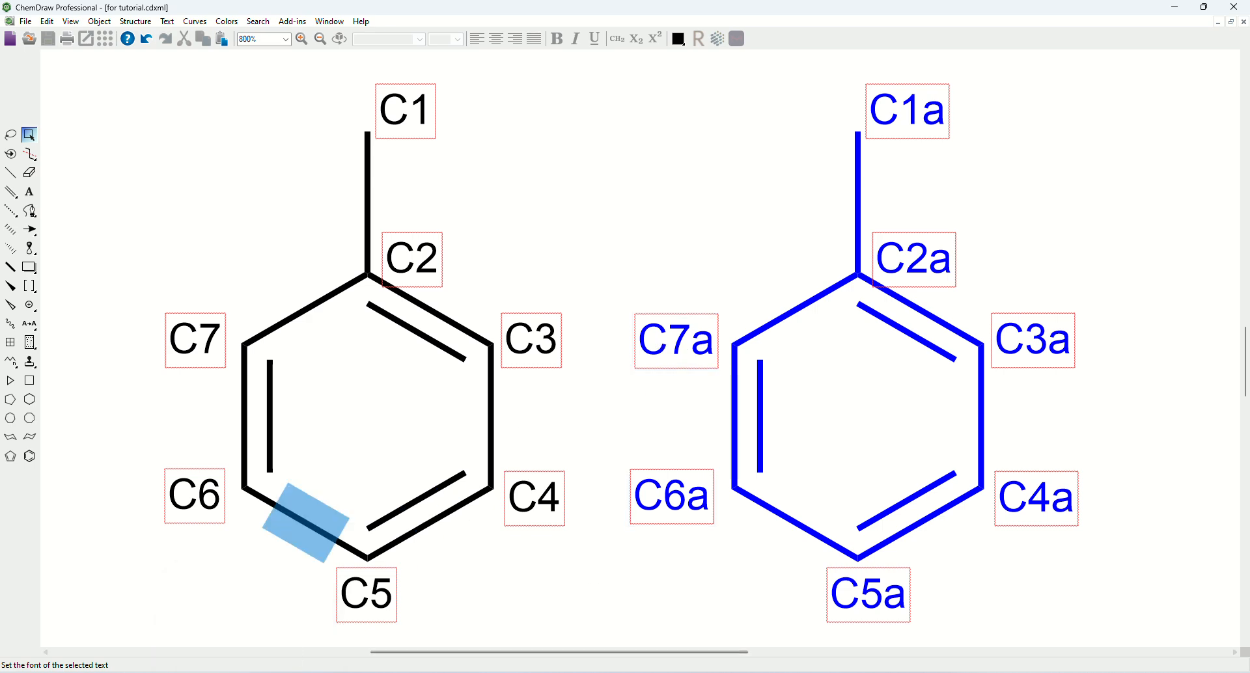
pyautogui.click(302, 670)
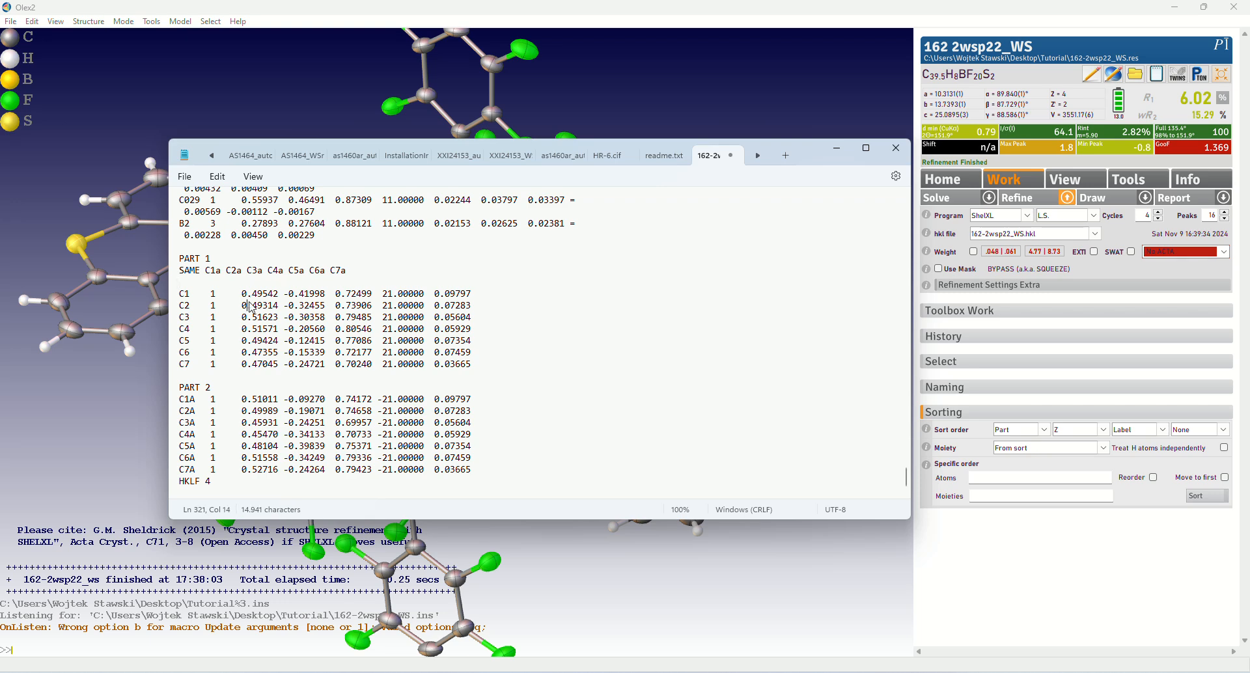
# Step: Begin a second SAME line below the first with atoms C1 and C2, consulting the labelled ChemDraw drawing
pyautogui.click(223, 279)
pyautogui.write('SAME')
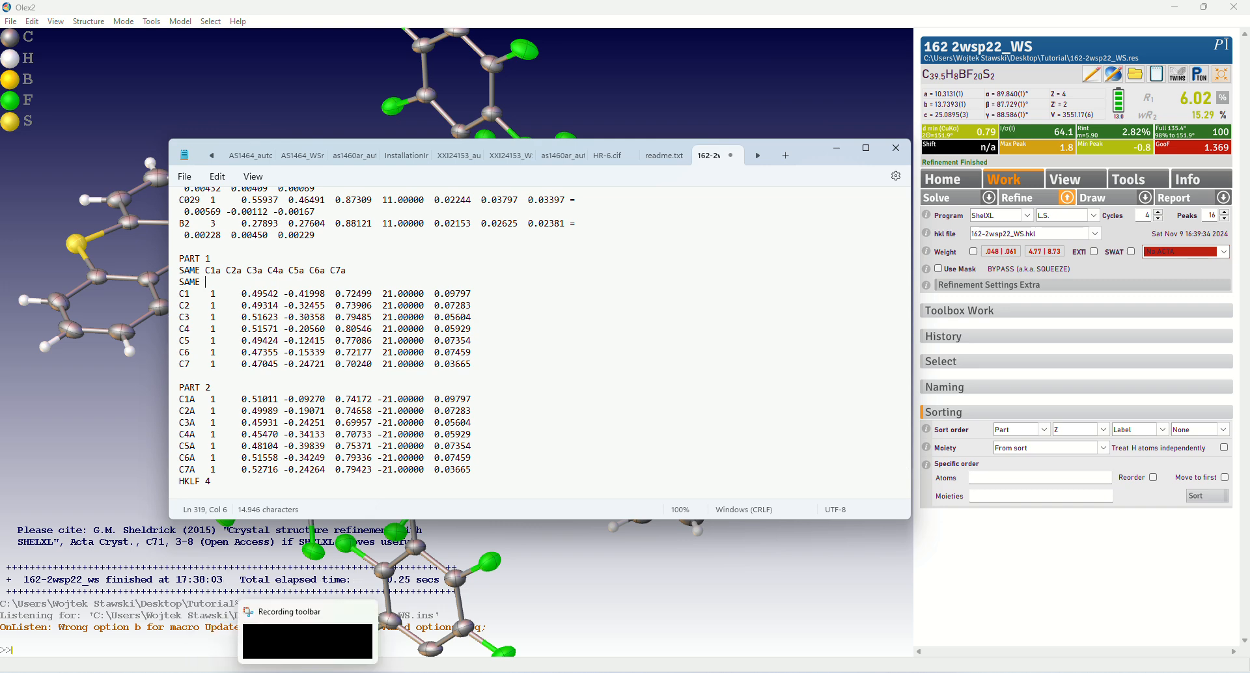
pyautogui.click(254, 672)
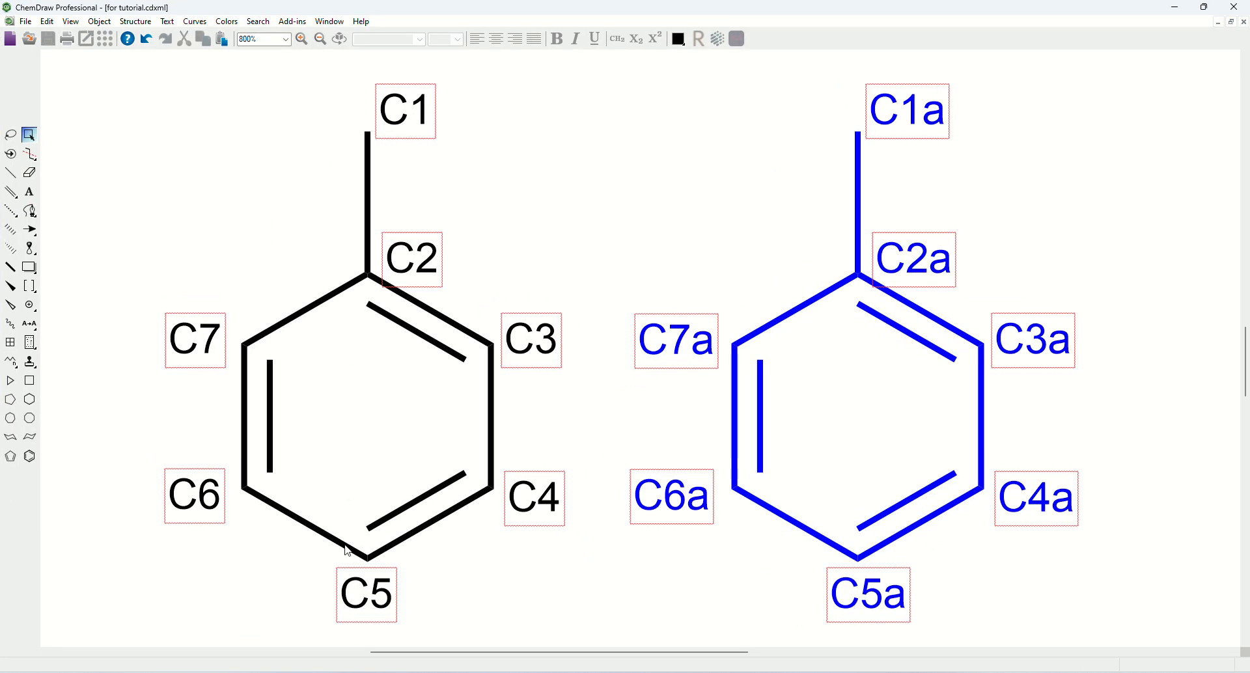
pyautogui.moveTo(251, 672)
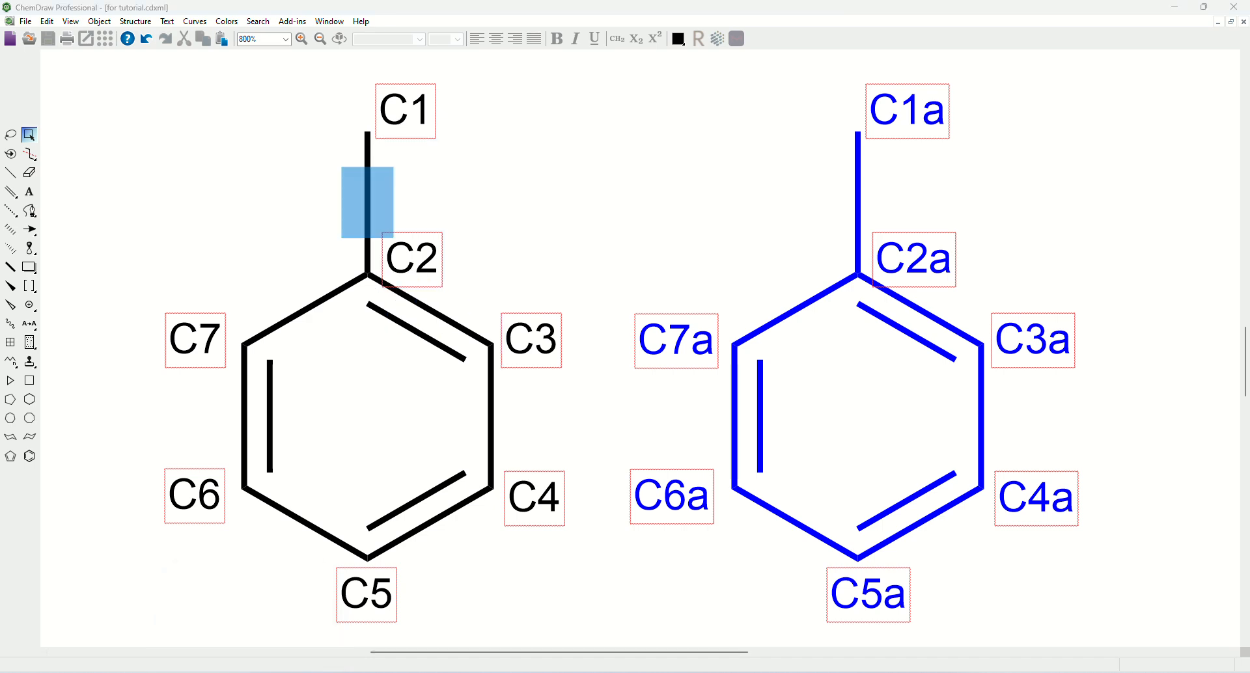
pyautogui.click(251, 672)
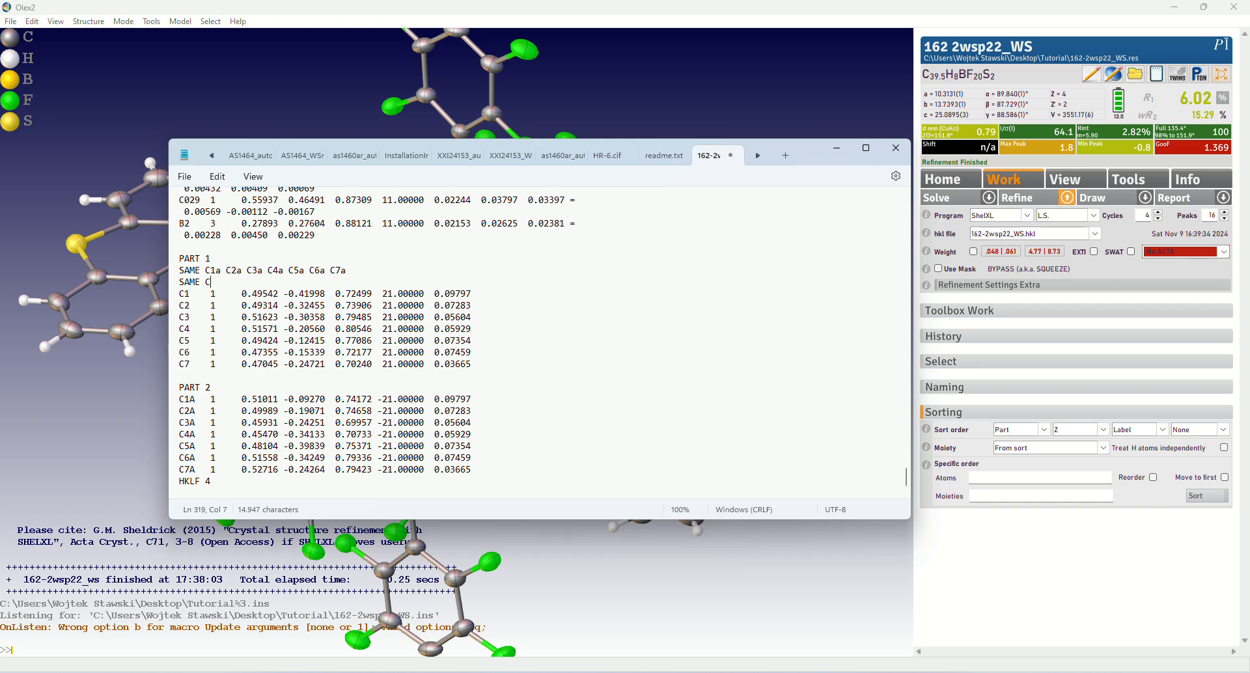
pyautogui.write('1 C2')
# Step: Extend the second SAME line to read "SAME C1 C2 C7 C6 C5", tracing the reversed ring order in the labelled ChemDraw drawing
pyautogui.moveTo(251, 670)
pyautogui.click(252, 669)
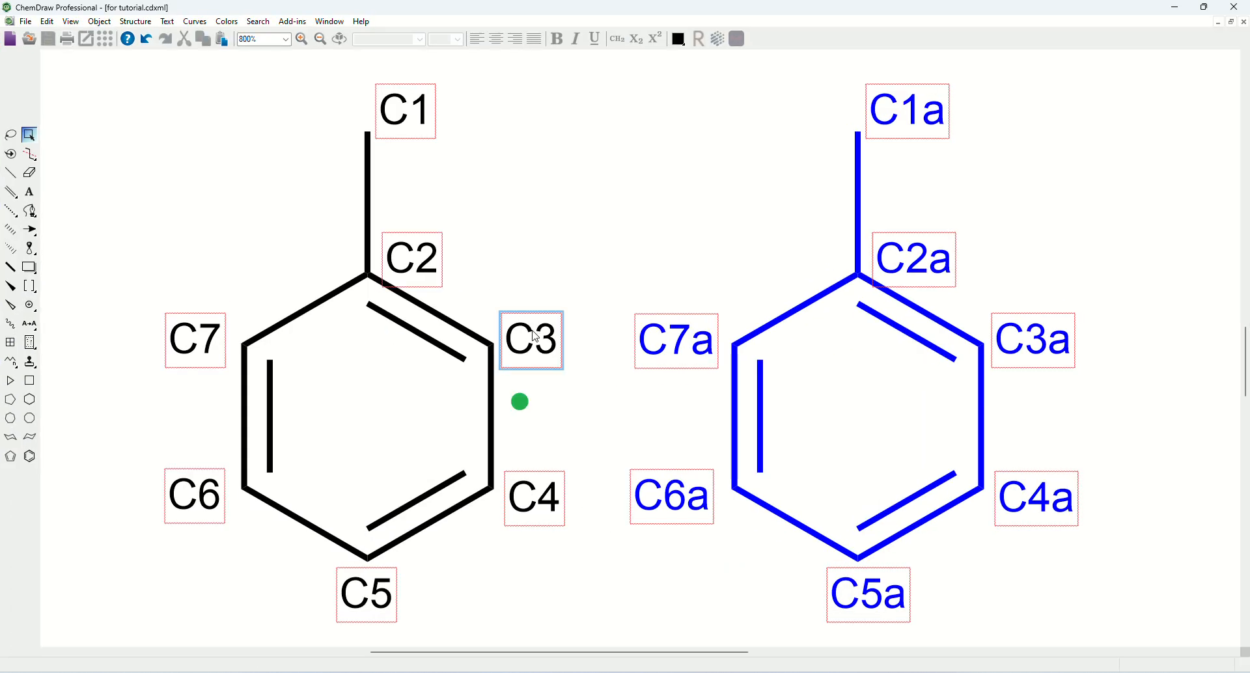
pyautogui.moveTo(521, 332)
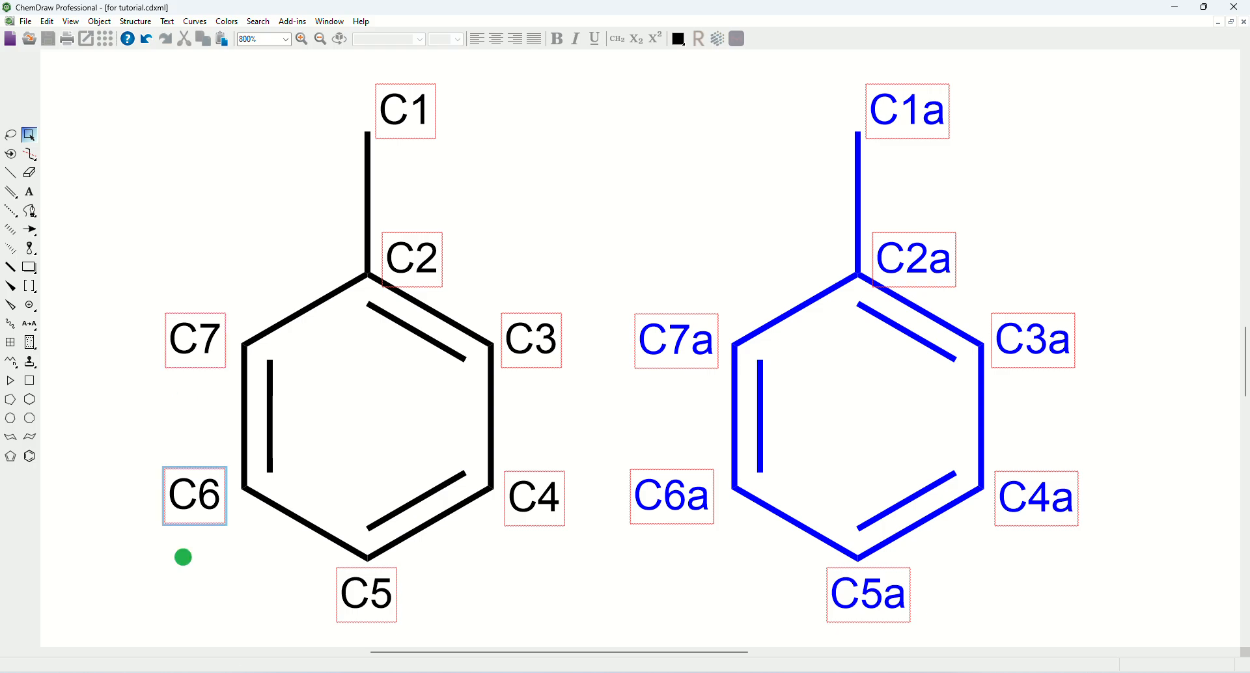
pyautogui.click(252, 669)
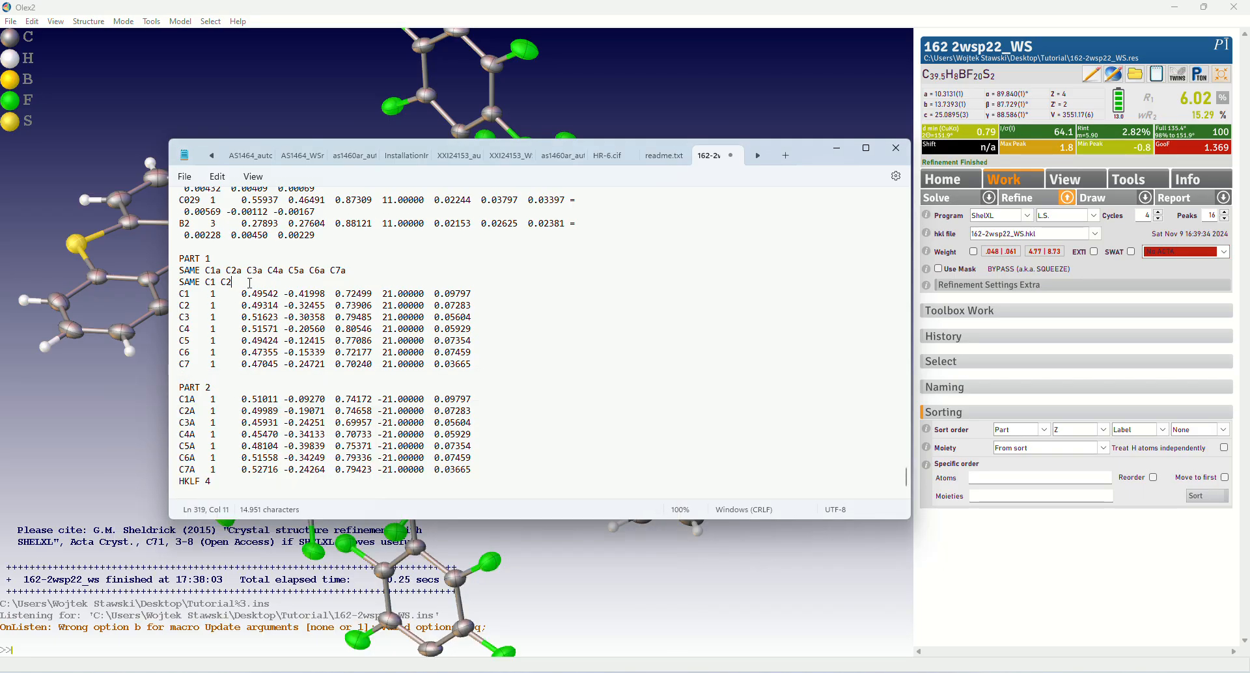
pyautogui.write('C7')
pyautogui.click(351, 671)
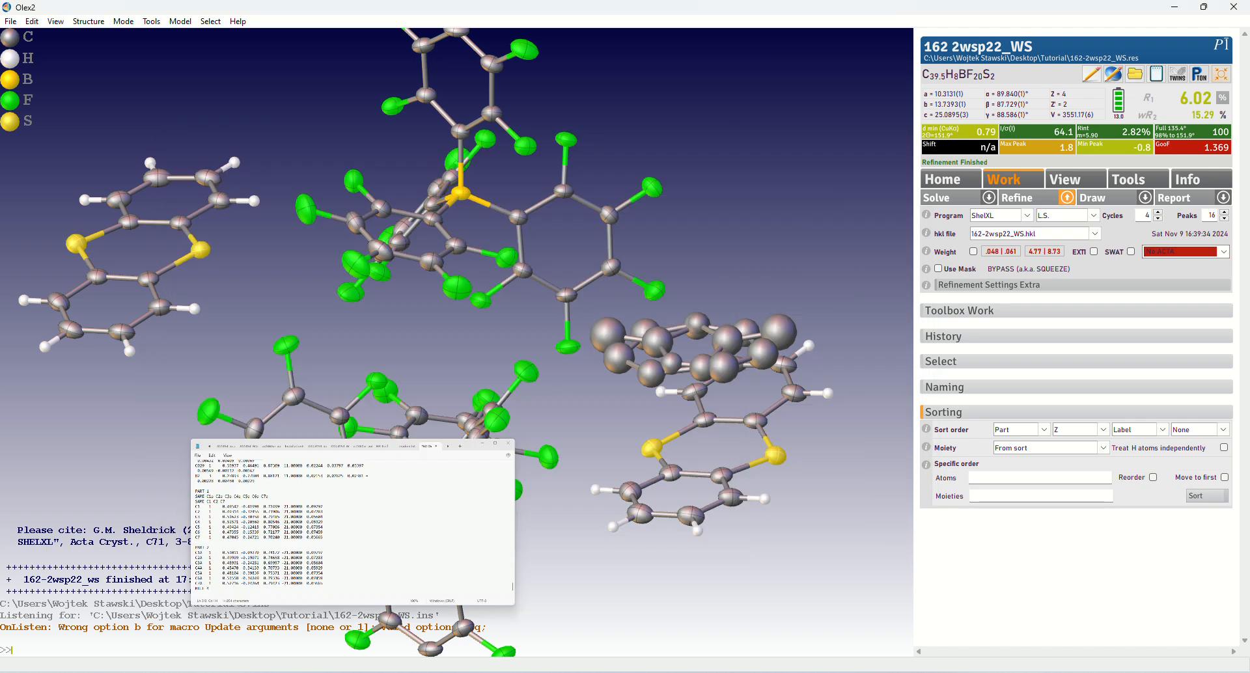
pyautogui.click(351, 670)
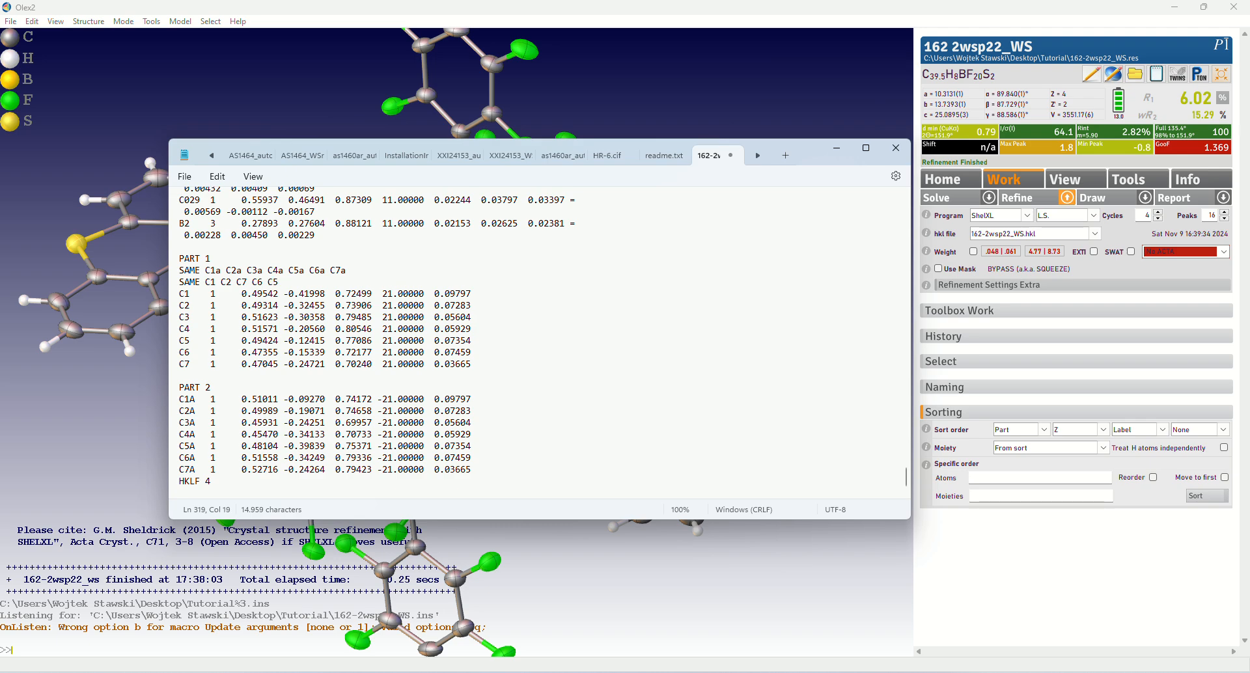
# Step: Complete the second SAME line with atoms C4 and C3, checking the ring order against the ChemDraw drawing
pyautogui.click(257, 672)
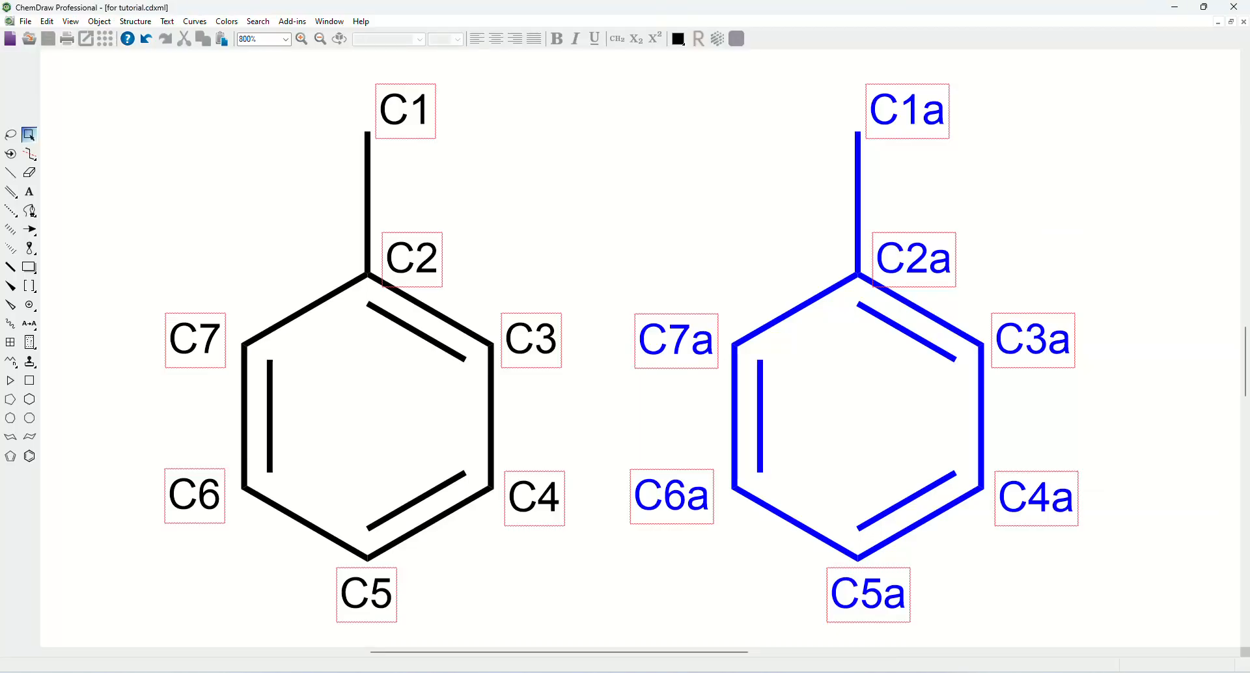
pyautogui.hotkey('alt', 'Tab')
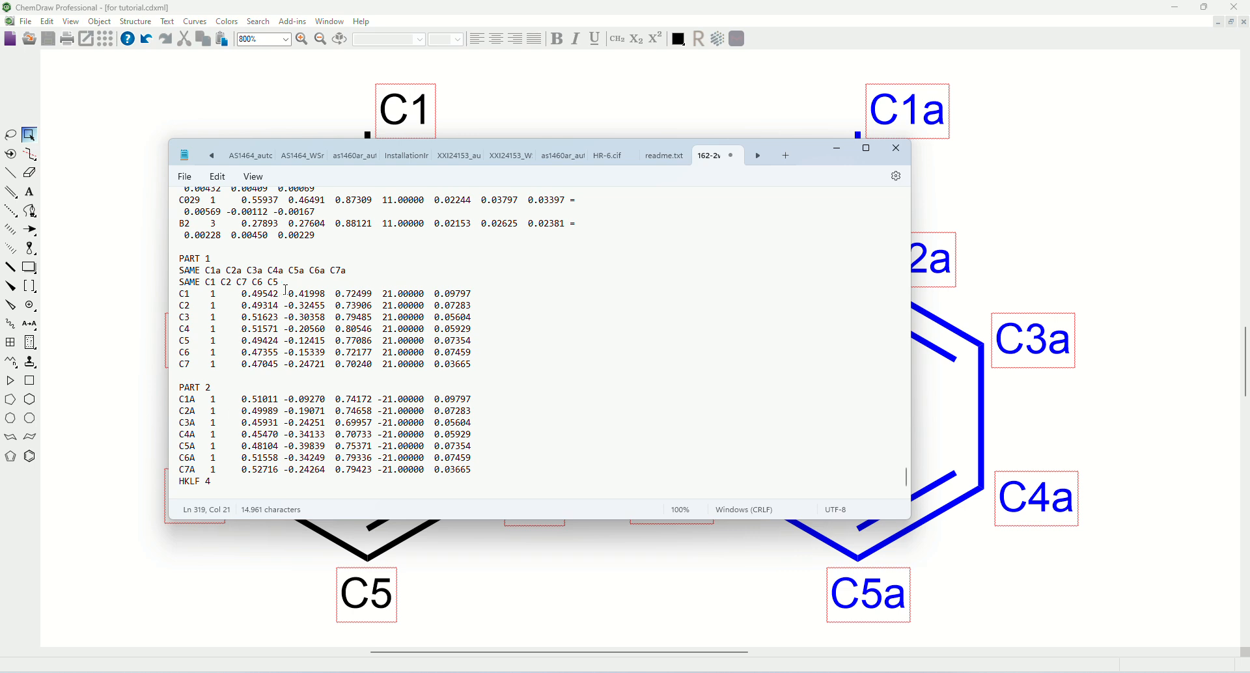
pyautogui.write('C4')
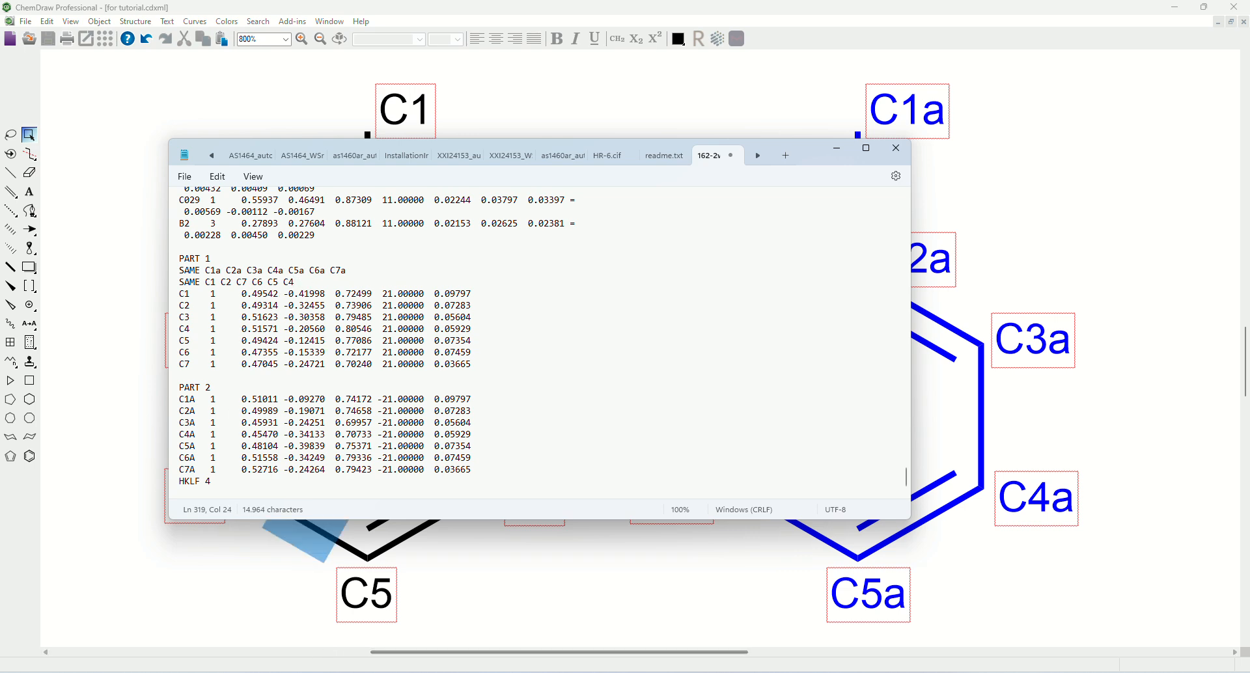
pyautogui.hotkey('alt', 'Tab')
pyautogui.hotkey('alt', 'Tab')
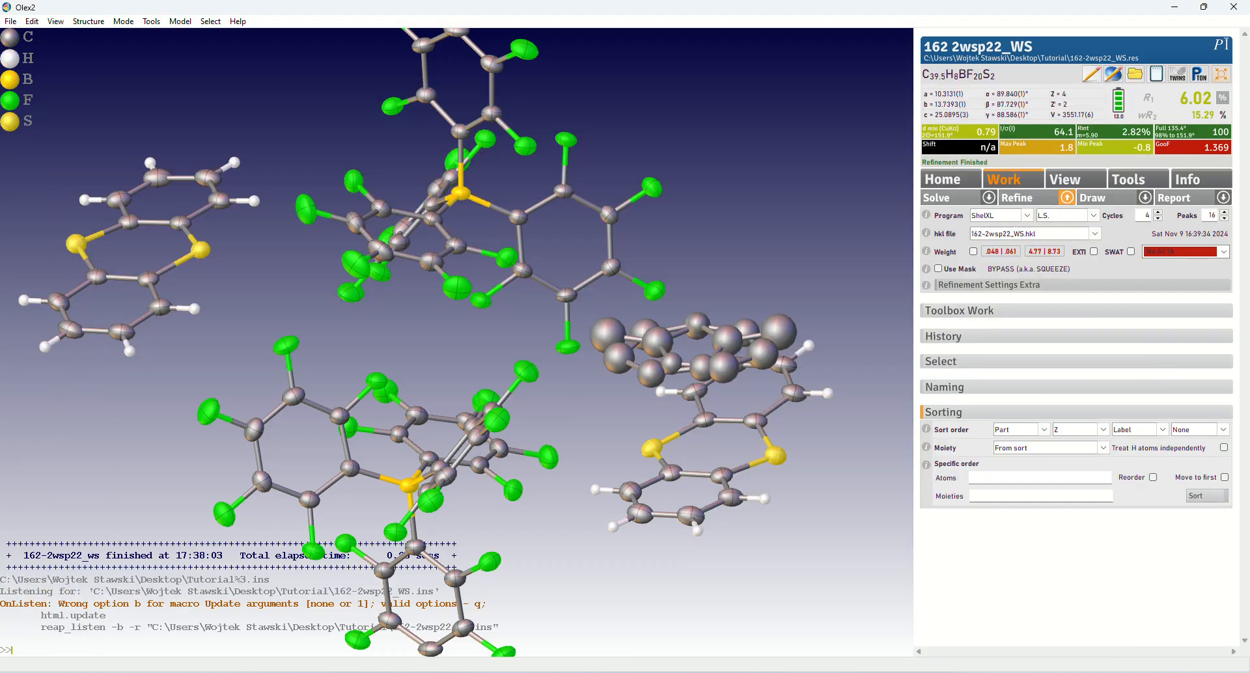
pyautogui.hotkey('alt', 'Tab')
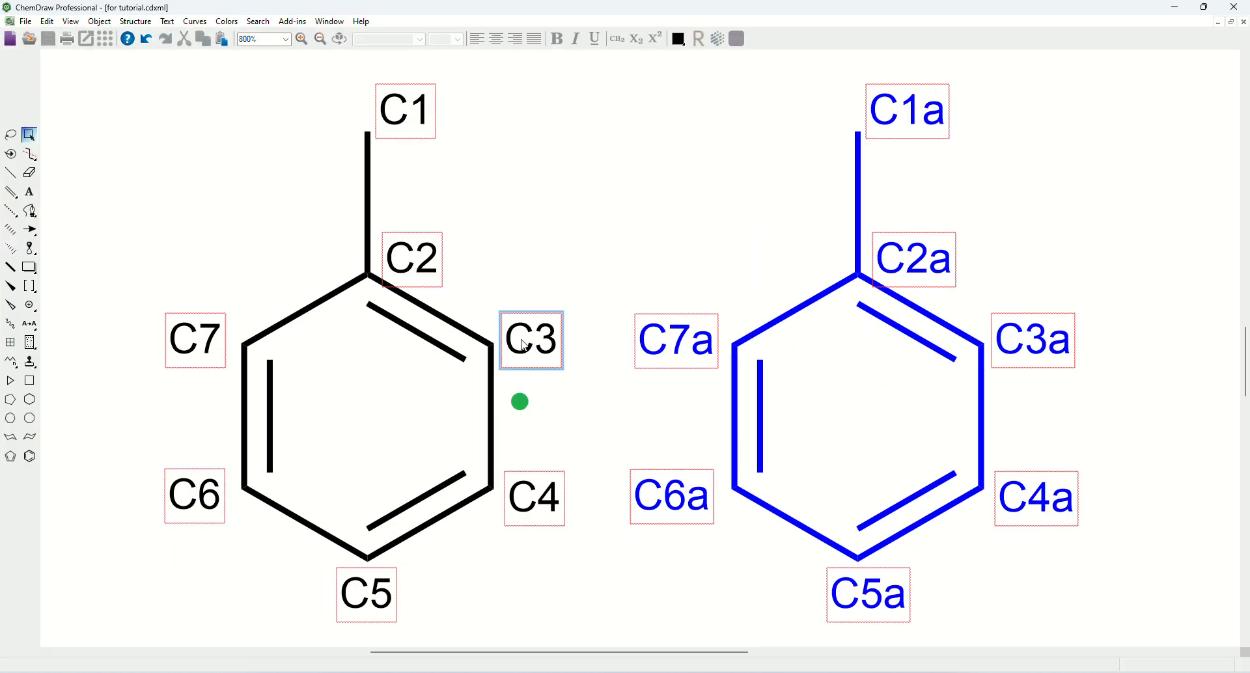
pyautogui.hotkey('alt', 'Tab')
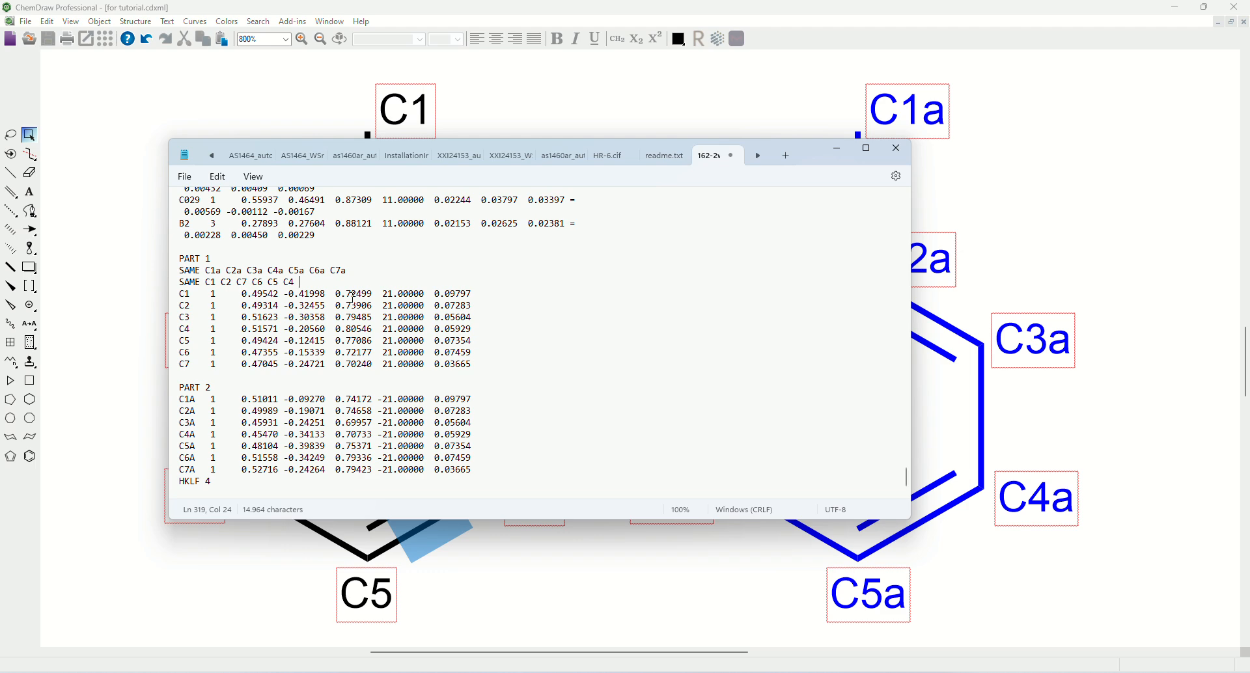
pyautogui.write('C3')
# Step: Save the edited instruction file, then minimise the text editor and ChemDraw to return to the Olex2 model
pyautogui.moveTo(205, 283); pyautogui.dragTo(306, 284)
pyautogui.click(220, 390)
pyautogui.click(186, 176)
pyautogui.click(218, 269)
pyautogui.click(836, 149)
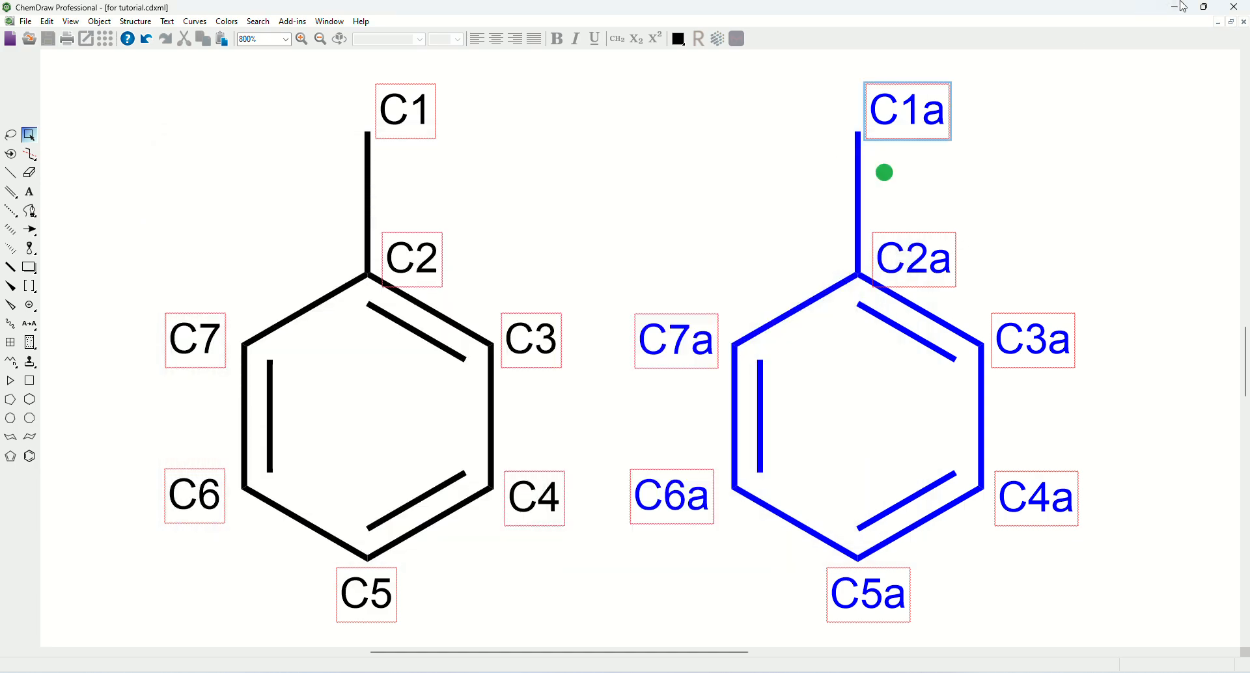
pyautogui.click(1171, 9)
# Step: Refine the structure repeatedly with the new SAME restraints, inspecting the disordered toluene from the side and from above
pyautogui.moveTo(449, 331); pyautogui.dragTo(600, 388)
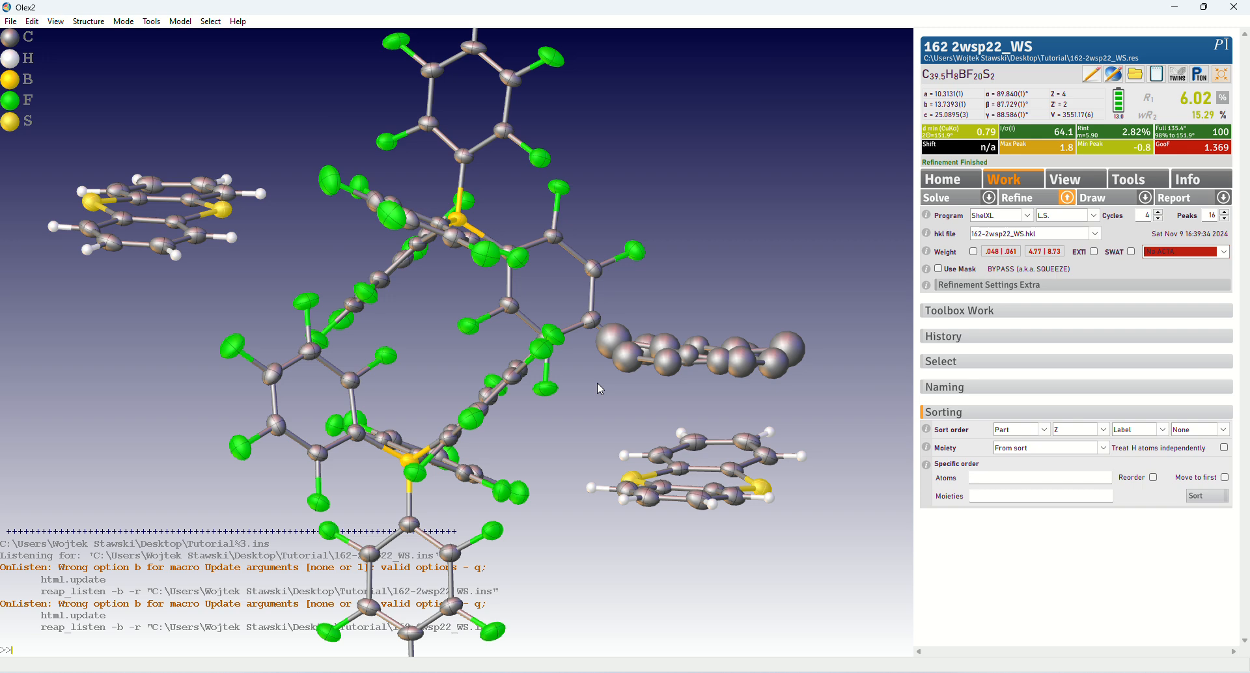
pyautogui.moveTo(600, 388); pyautogui.dragTo(591, 388)
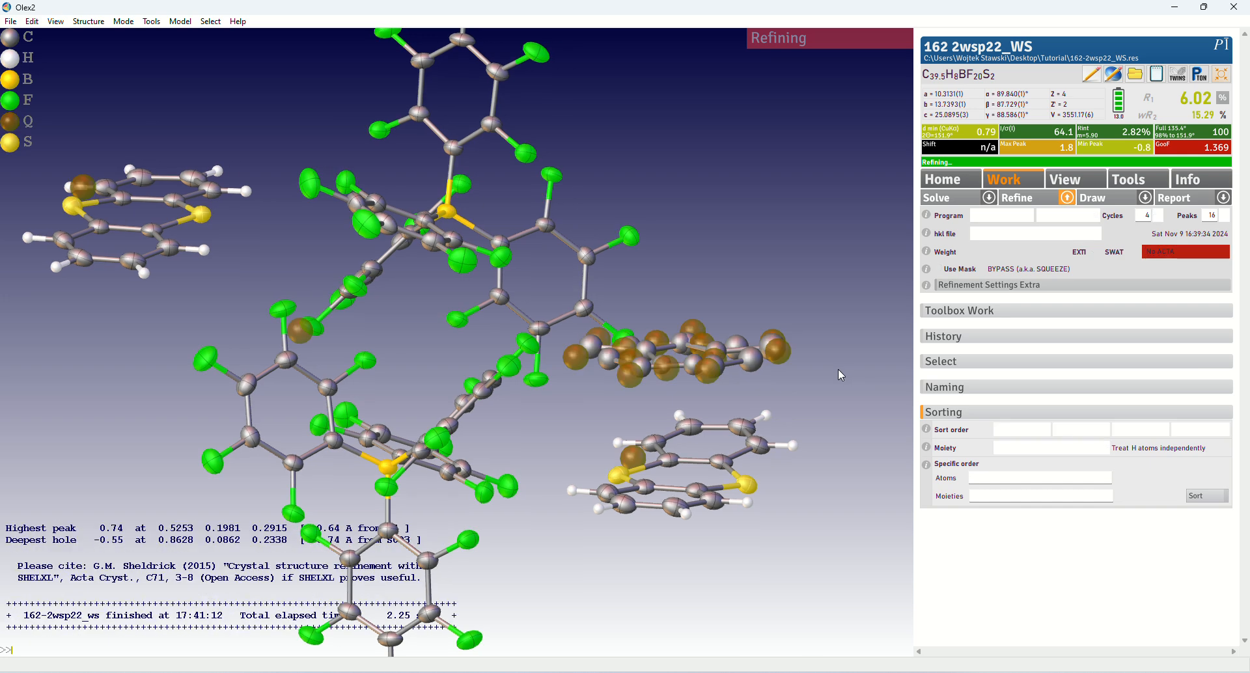
pyautogui.moveTo(838, 368); pyautogui.dragTo(778, 440)
pyautogui.hotkey('ctrl', 'r')
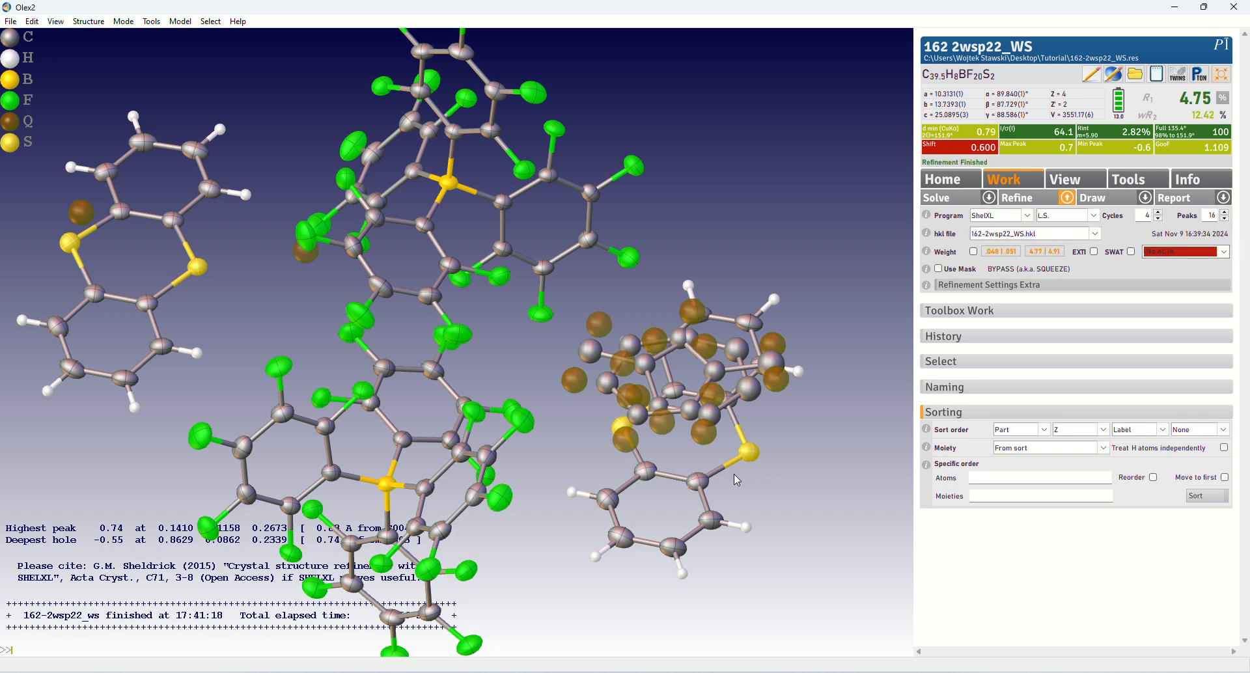
# Step: Make the disordered toluene carbons anisotropic and refine the structure again
pyautogui.moveTo(733, 475); pyautogui.dragTo(736, 437)
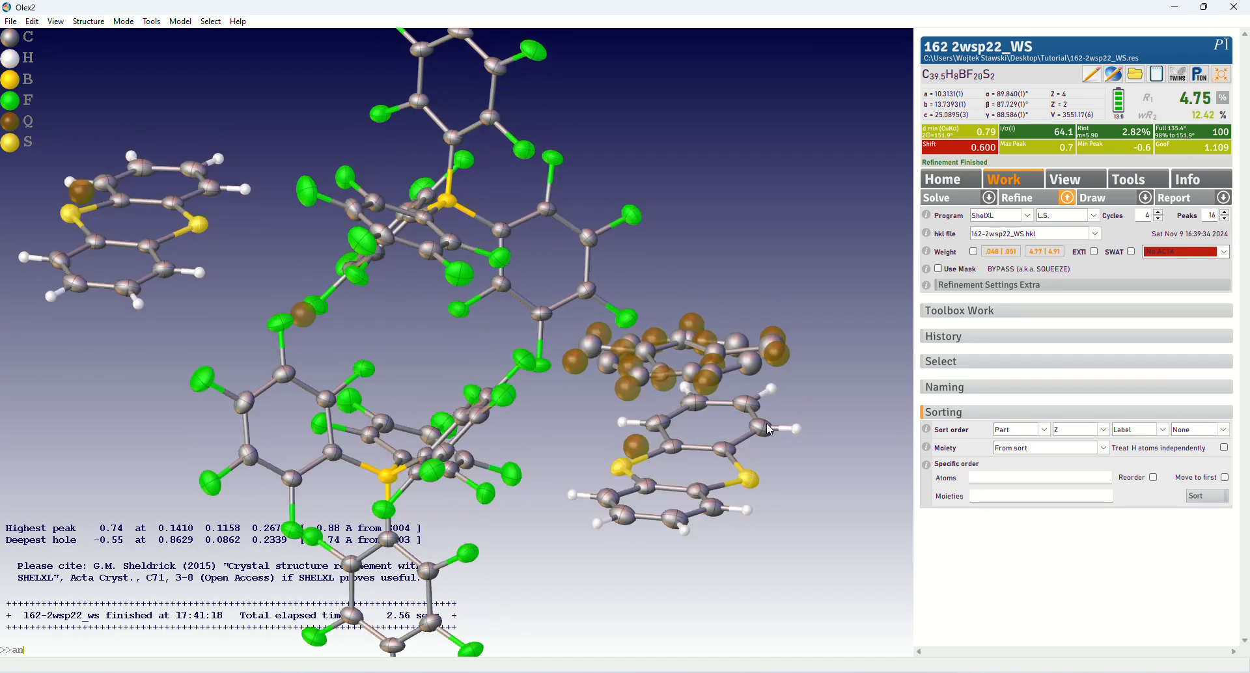
pyautogui.moveTo(769, 430)
pyautogui.press('BackSpace')
pyautogui.press('BackSpace')
pyautogui.hotkey('ctrl', 'r')
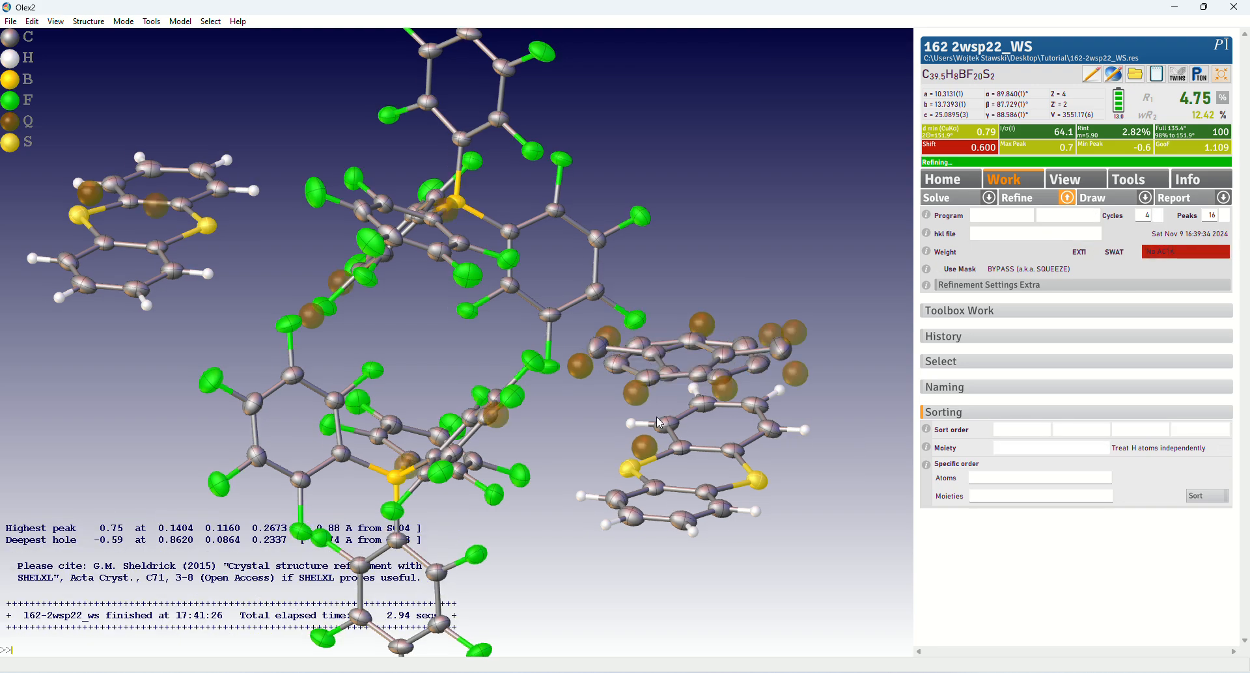
# Step: Inspect the anisotropic toluene ellipsoids and display only parts 0 and 1 with the showp command
pyautogui.moveTo(656, 416); pyautogui.dragTo(669, 385)
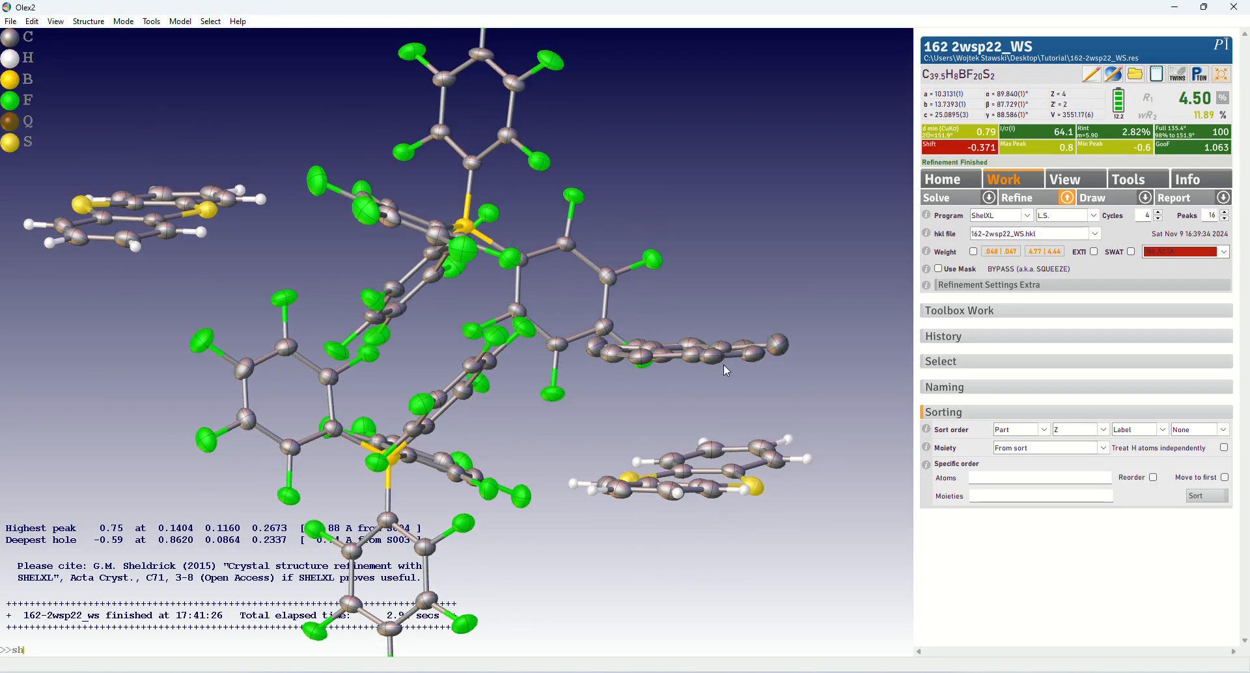
pyautogui.write('wp')
pyautogui.press('BackSpace')
pyautogui.press('BackSpace')
pyautogui.write('opw')
pyautogui.press('Return')
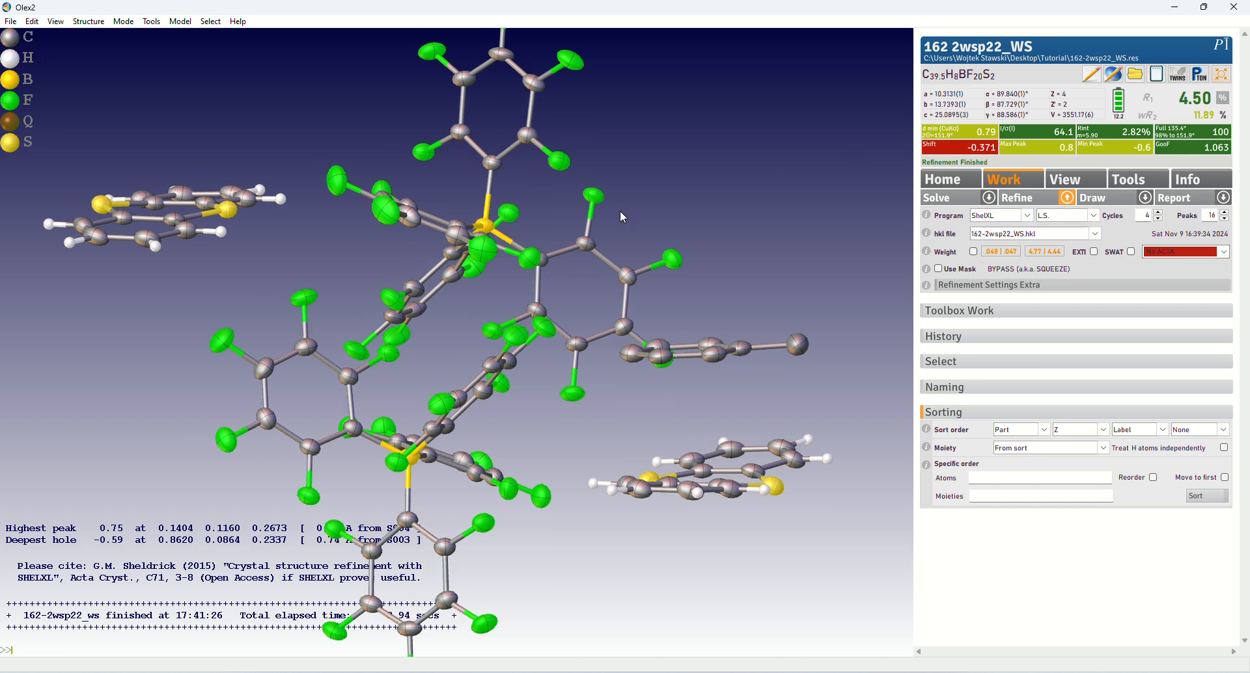
# Step: Apply a FLAT restraint to the six ring carbons C2 to C7 of the toluene in part 1
pyautogui.moveTo(619, 210); pyautogui.dragTo(613, 345)
pyautogui.click(656, 362)
pyautogui.click(629, 391)
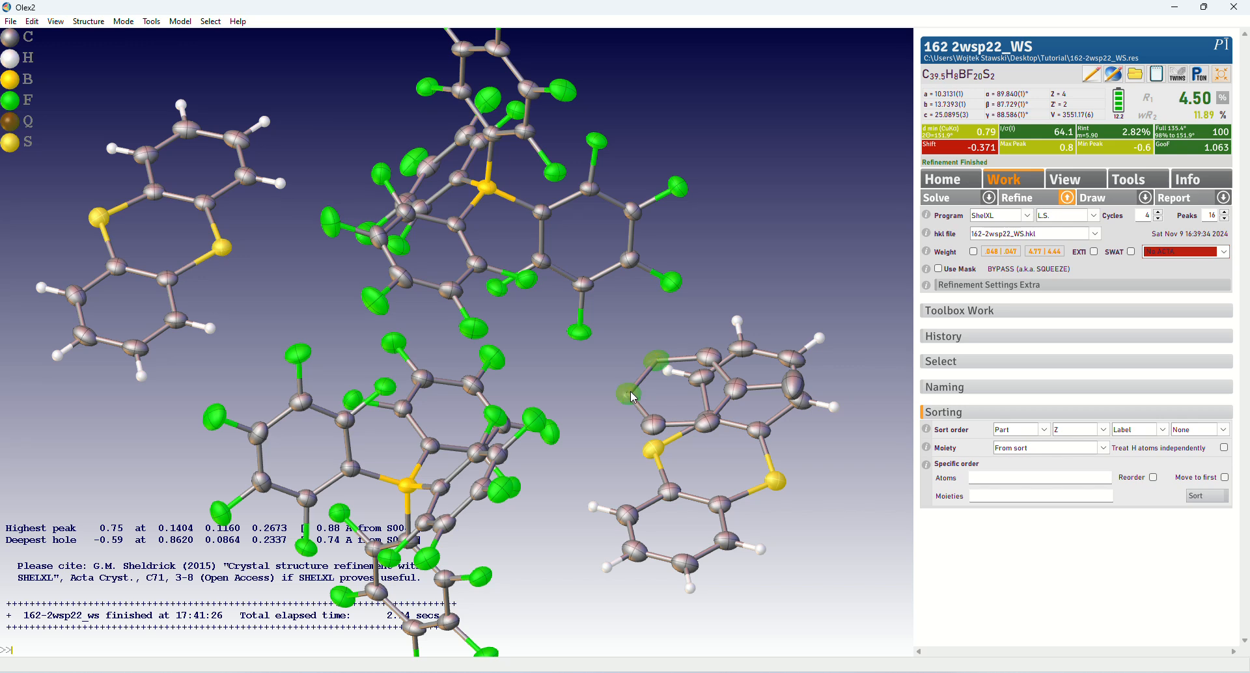
pyautogui.click(648, 429)
pyautogui.click(714, 426)
pyautogui.click(710, 356)
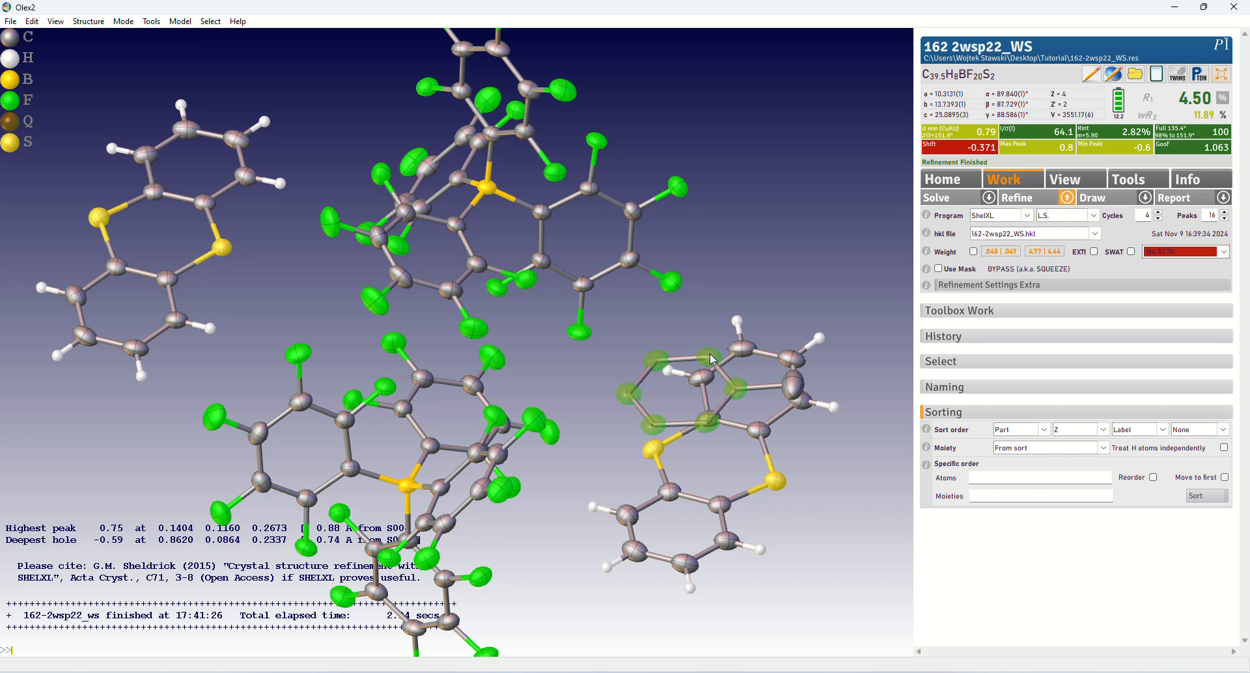
pyautogui.write('lat')
pyautogui.press('Return')
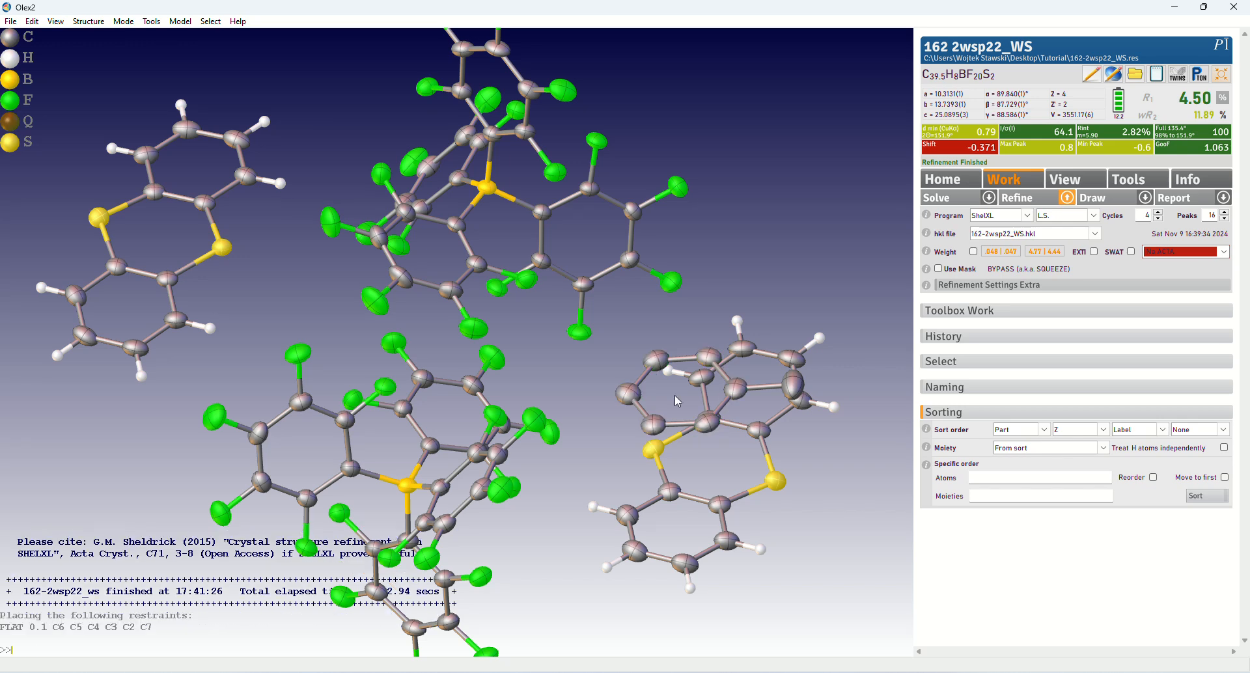
# Step: Display only parts 0 and 2 of the structure with the showp command
pyautogui.moveTo(525, 400); pyautogui.dragTo(576, 336)
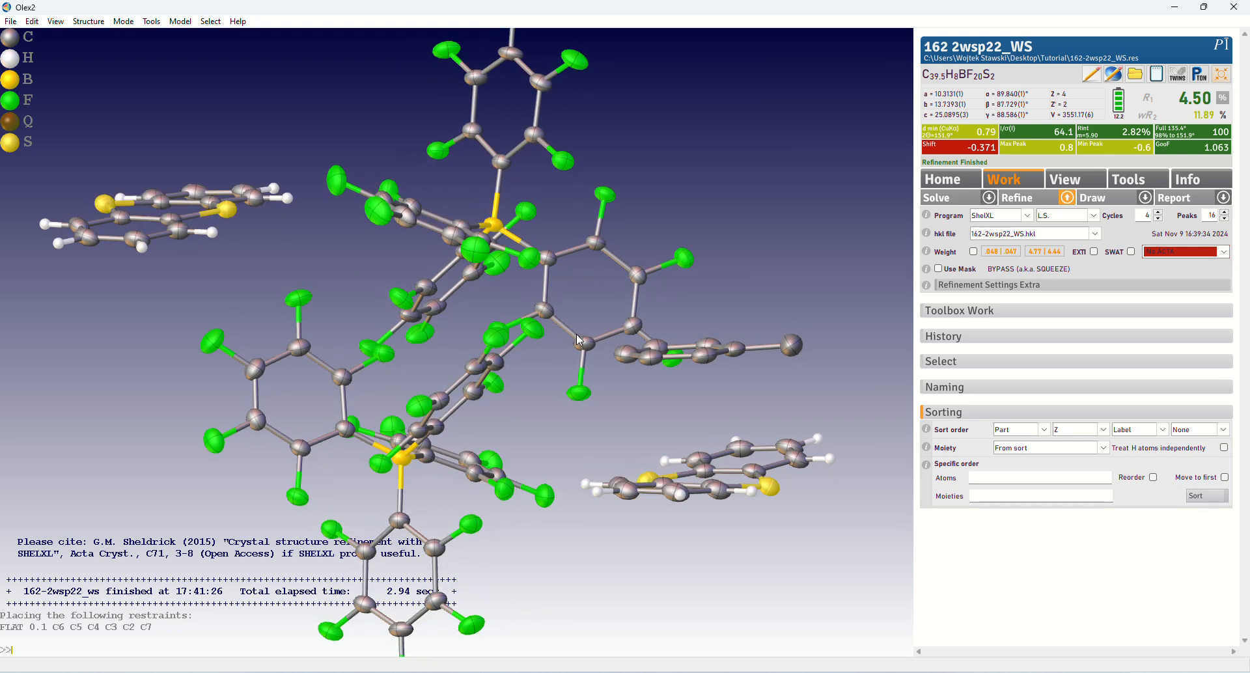
pyautogui.write('showp 0')
pyautogui.press('Return')
# Step: Apply a FLAT restraint of 0.1 to the six ring carbons C2A to C7A of the toluene in part 2
pyautogui.moveTo(603, 428); pyautogui.dragTo(655, 446)
pyautogui.click(638, 422)
pyautogui.click(630, 459)
pyautogui.click(671, 443)
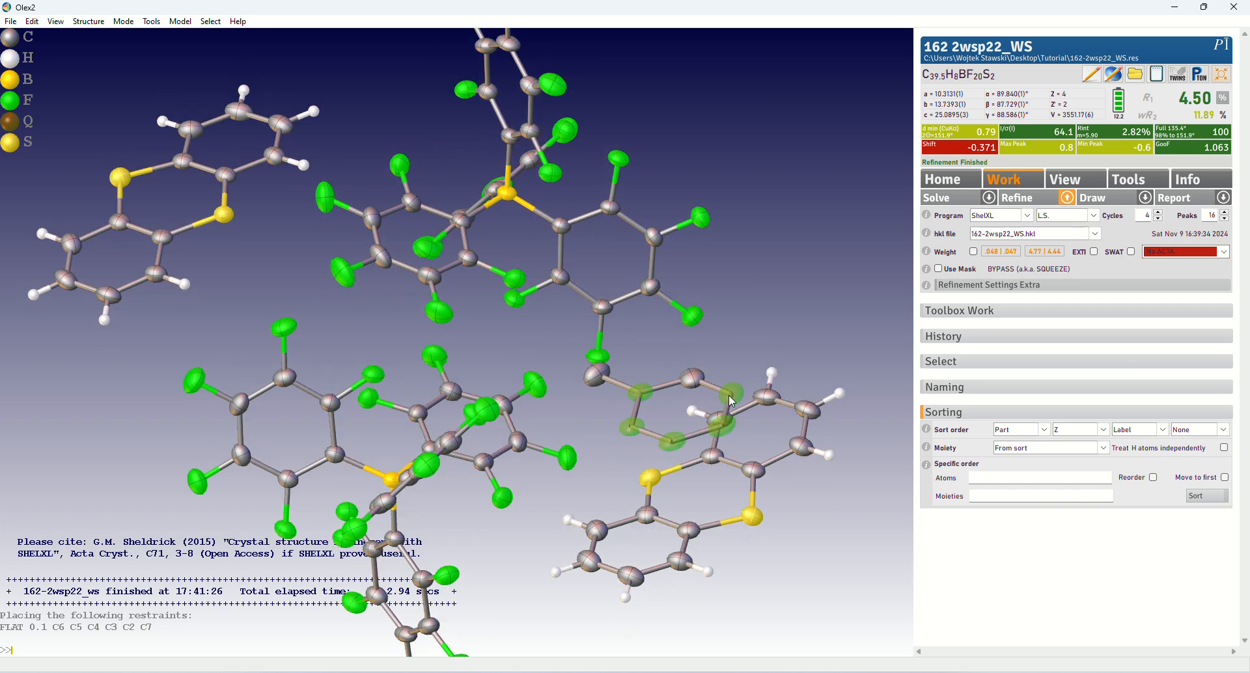
pyautogui.write('flaty')
pyautogui.write('0.001')
pyautogui.press('BackSpace')
pyautogui.press('BackSpace')
pyautogui.press('BackSpace')
pyautogui.write('1')
pyautogui.press('Return')
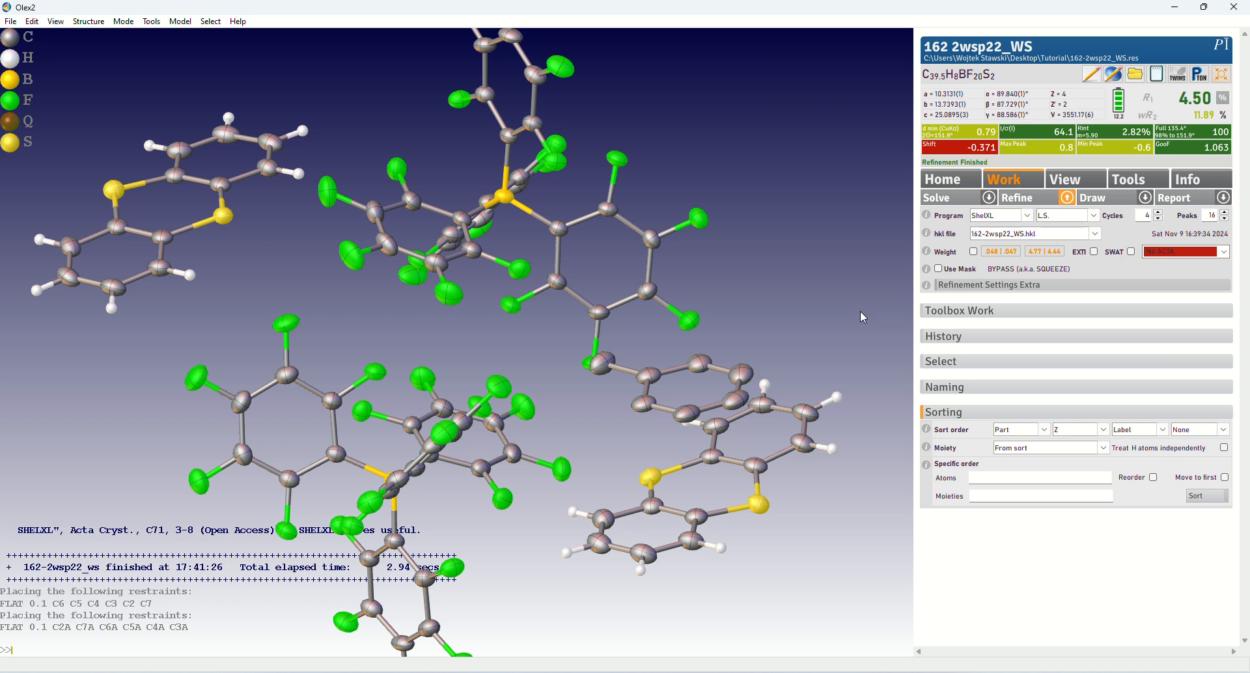
# Step: Display parts 0, 1 and 2 together with "showp 0 1 2" and refine the structure with the FLAT restraints
pyautogui.write('showp 0 1 2')
pyautogui.press('Return')
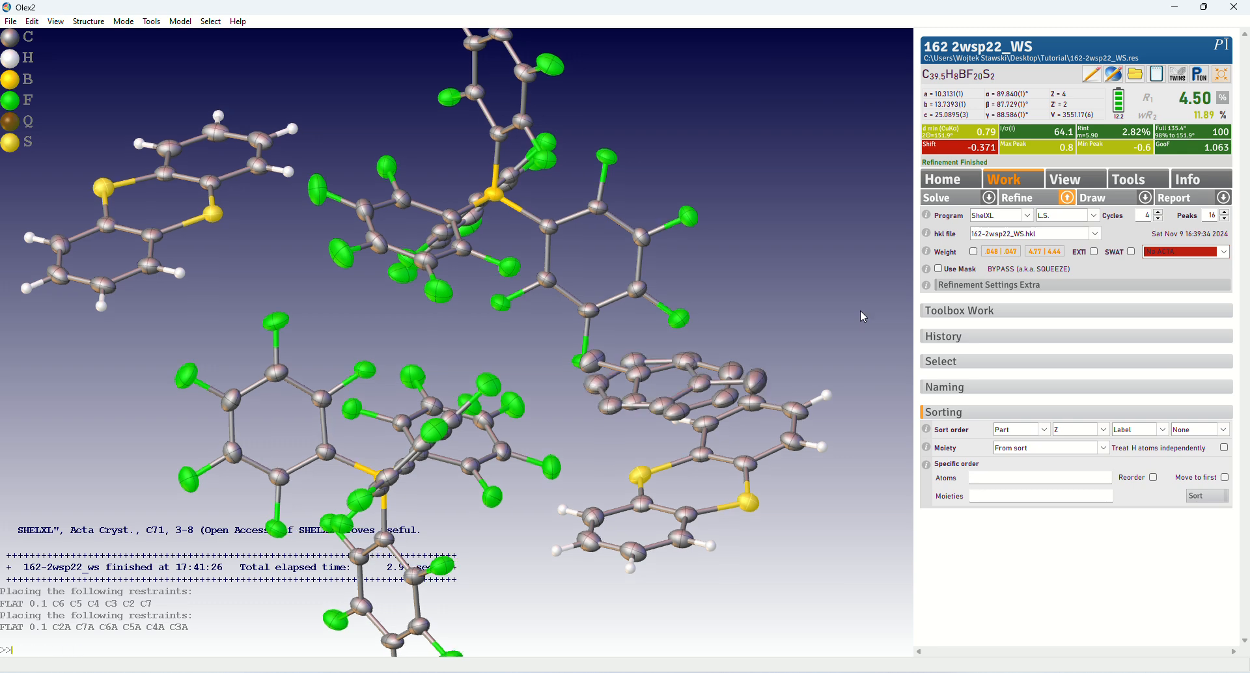
pyautogui.hotkey('ctrl', 'r')
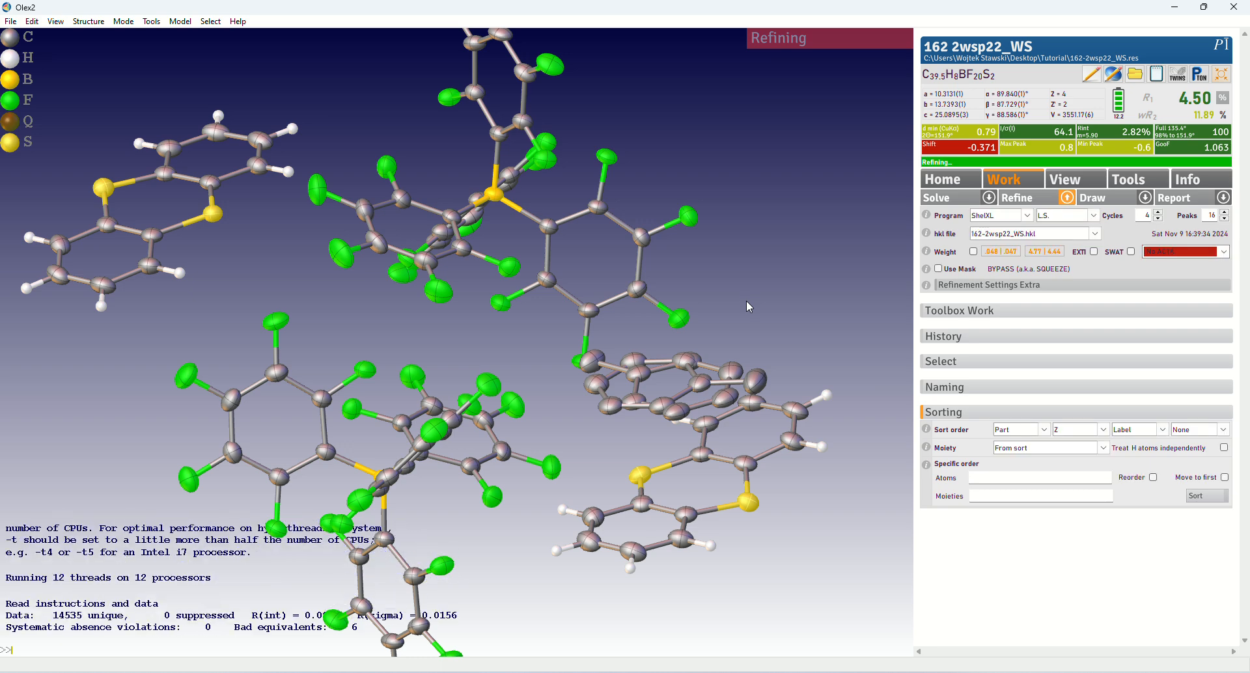
pyautogui.moveTo(745, 300); pyautogui.dragTo(759, 280)
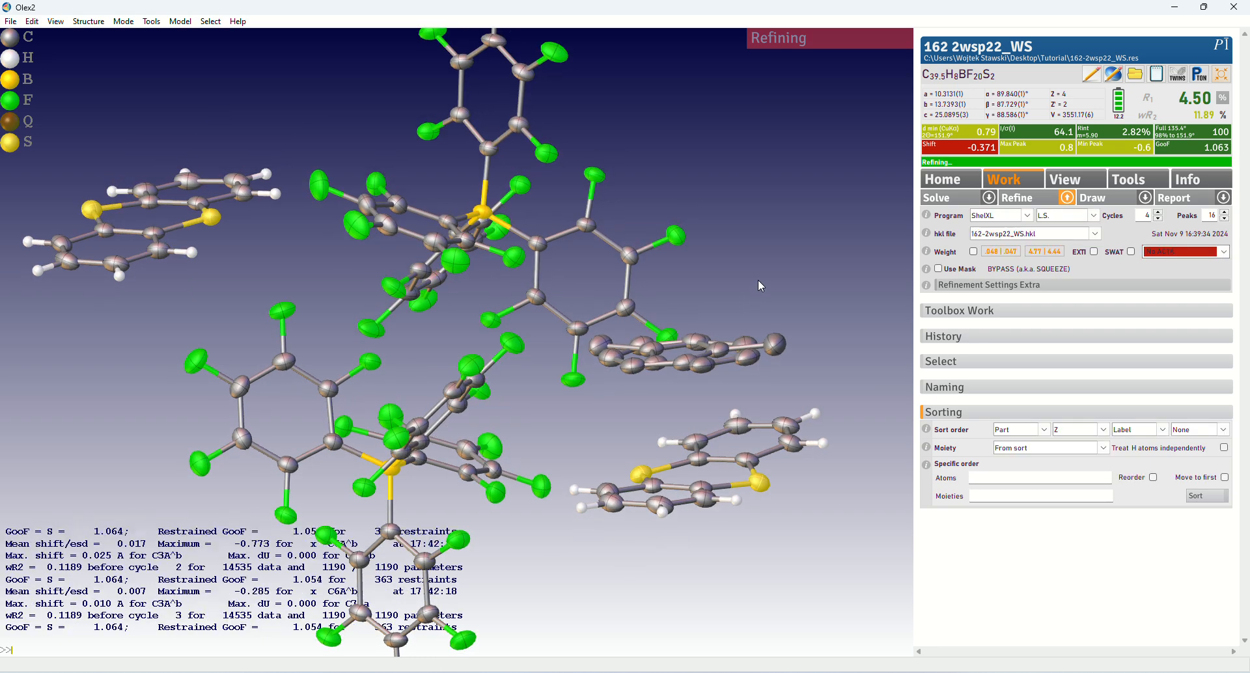
pyautogui.moveTo(758, 279); pyautogui.dragTo(764, 322)
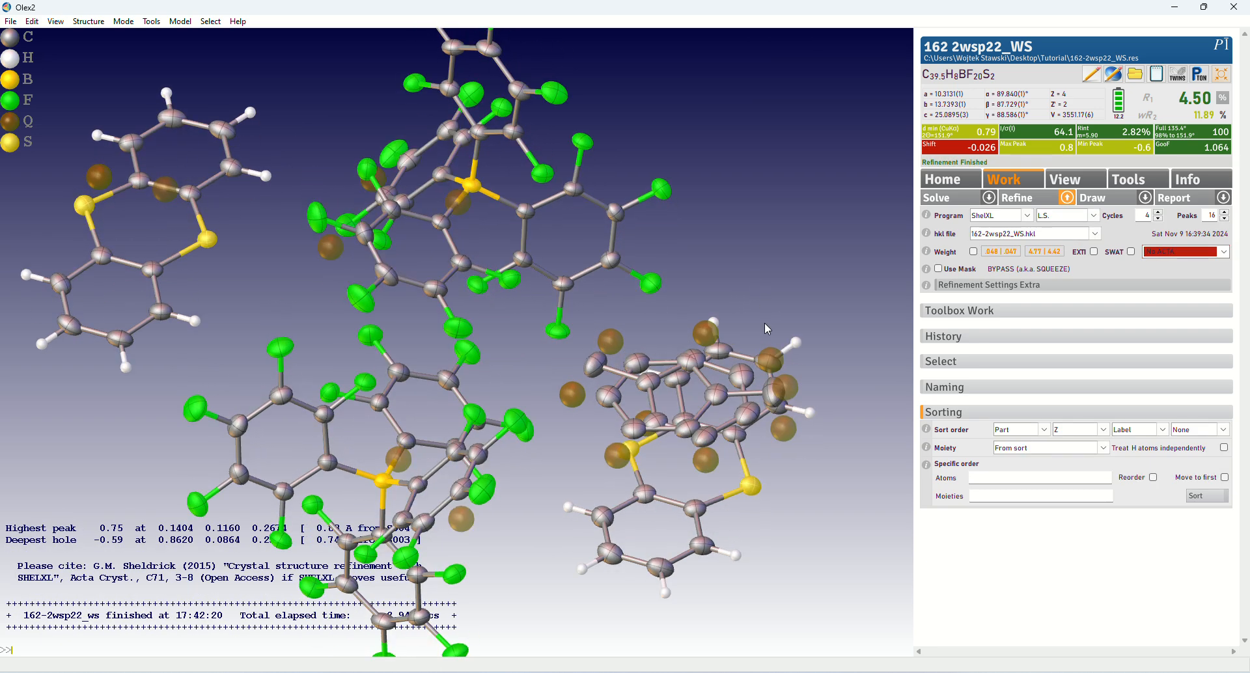
# Step: Add hydrogen atoms to both toluene parts with hadd and refine the structure several times
pyautogui.write('add')
pyautogui.press('Return')
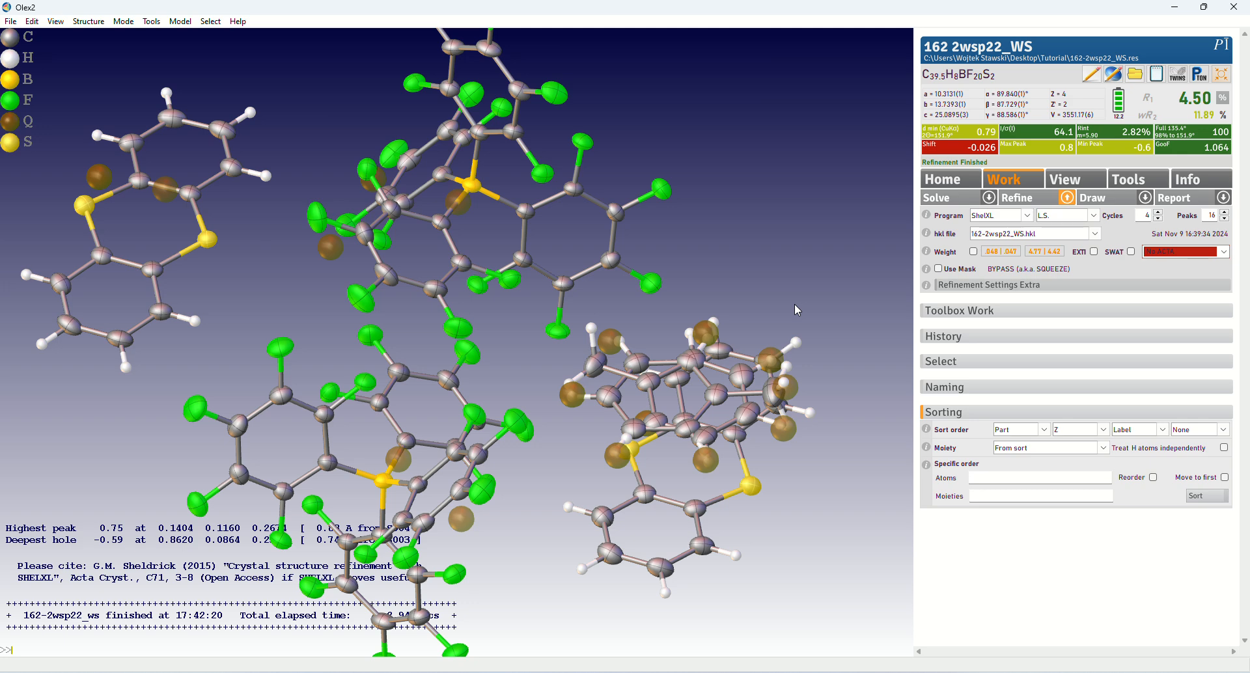
pyautogui.hotkey('ctrl', 'r')
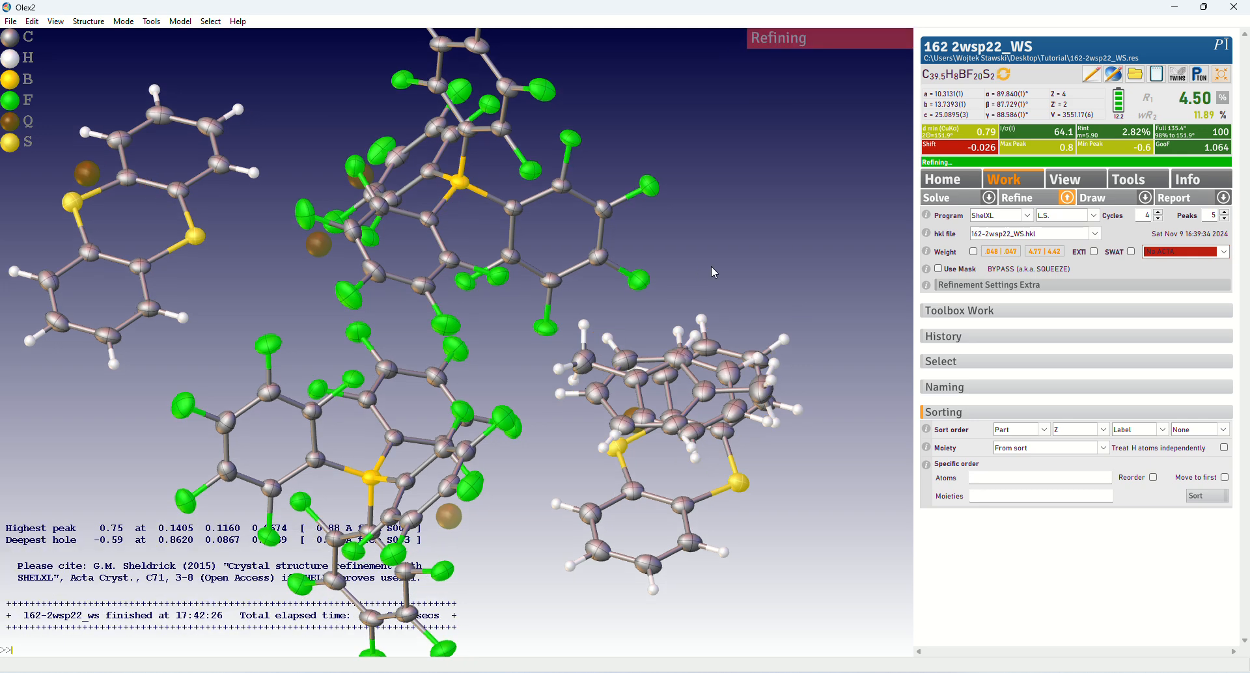
pyautogui.hotkey('ctrl', 'r')
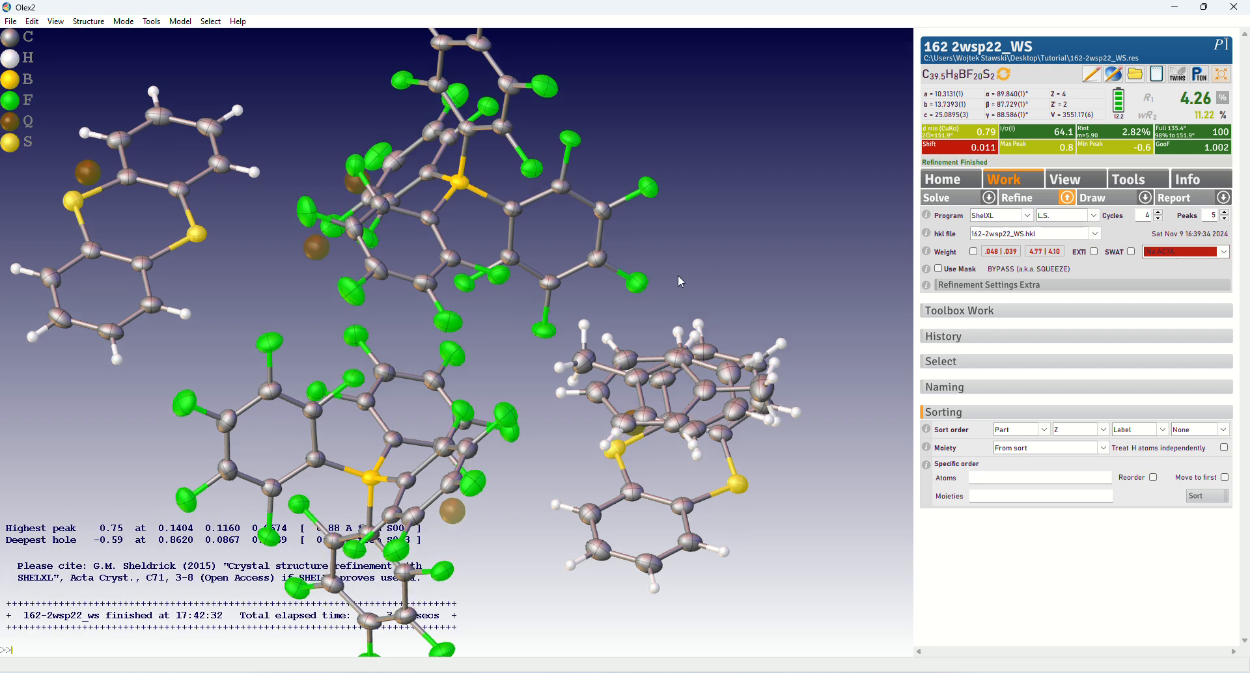
pyautogui.hotkey('ctrl', 'r')
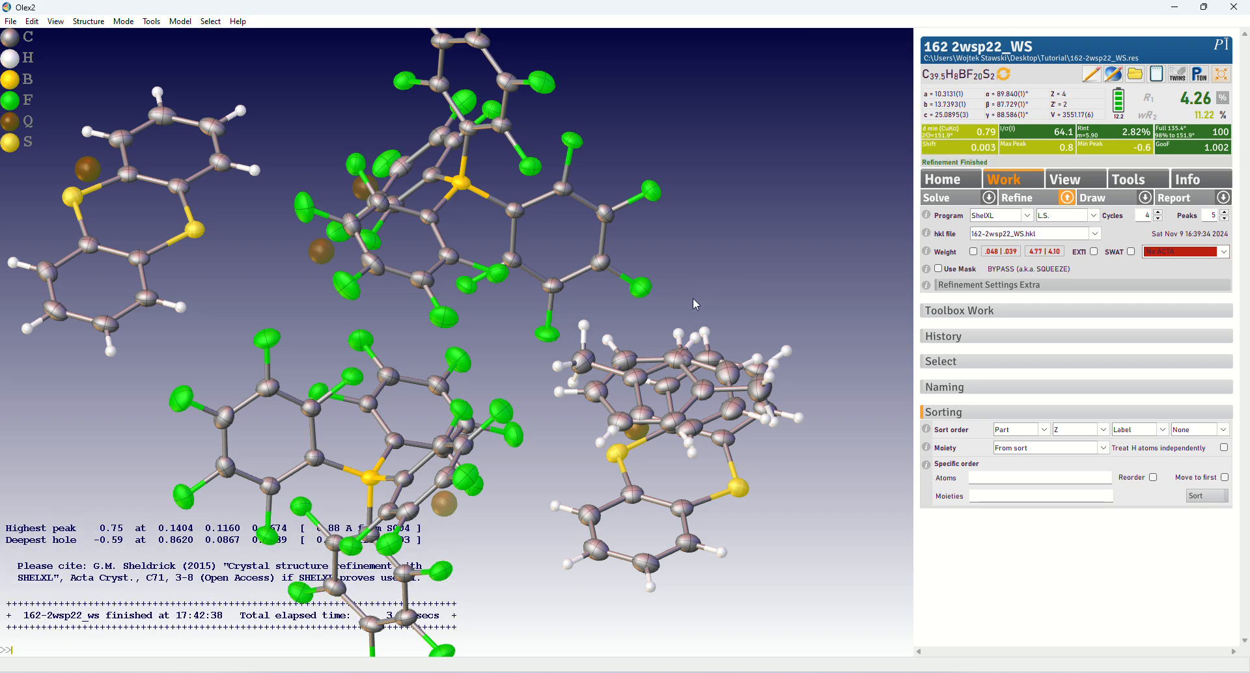
# Step: Update the structure's chemical formula to match the atoms in the current model
pyautogui.moveTo(692, 298)
pyautogui.mouseDown()
pyautogui.moveTo(712, 233)
pyautogui.moveTo(703, 293)
pyautogui.moveTo(703, 279)
pyautogui.mouseUp()
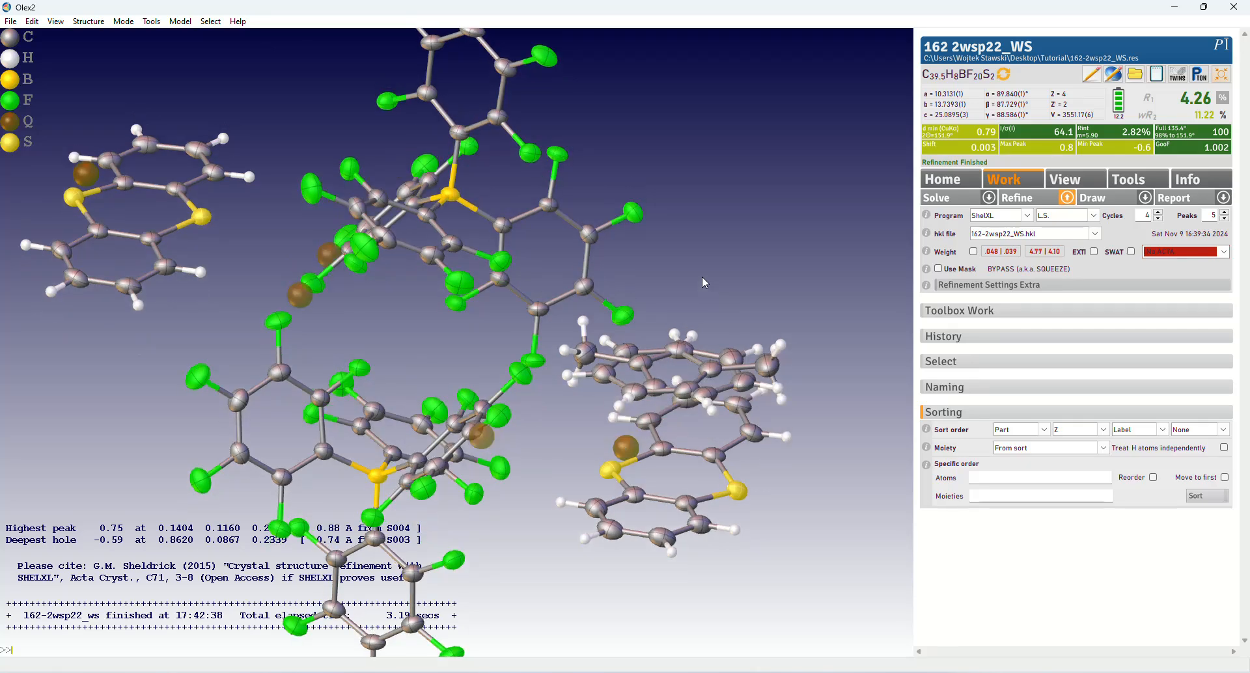
pyautogui.click(1004, 75)
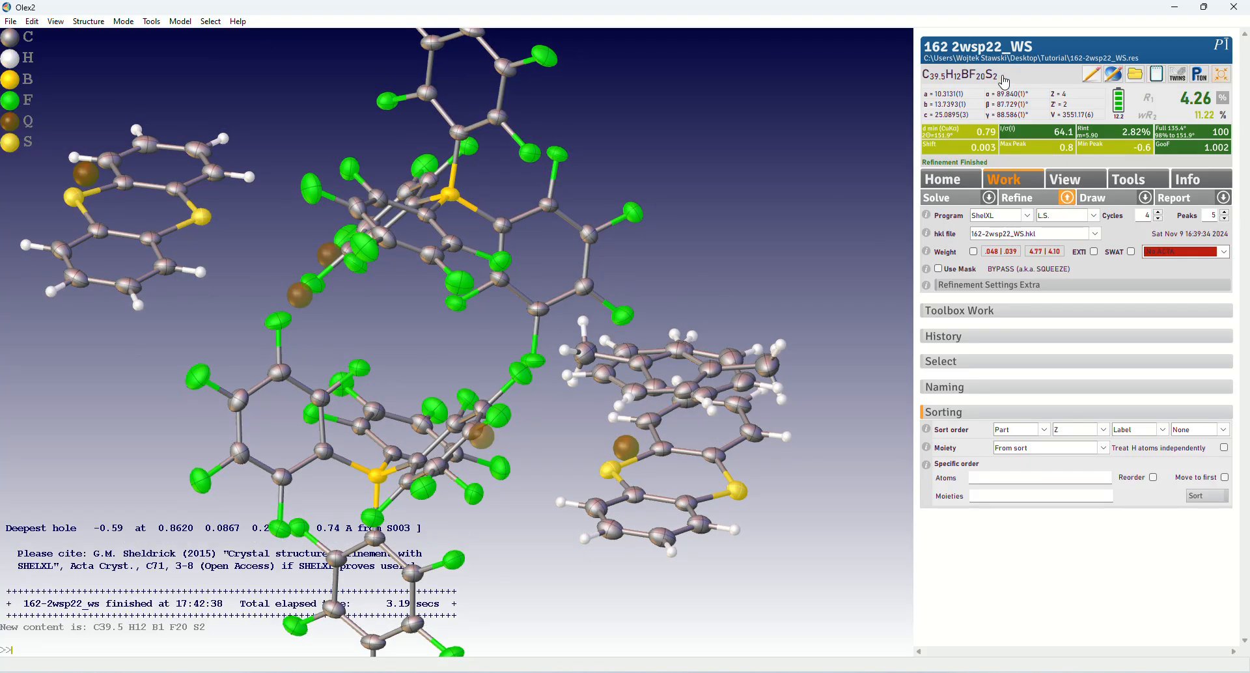
# Step: Try to set the ZERR value to 2 in the structure's instruction file and refine the structure
pyautogui.moveTo(740, 201); pyautogui.dragTo(742, 179)
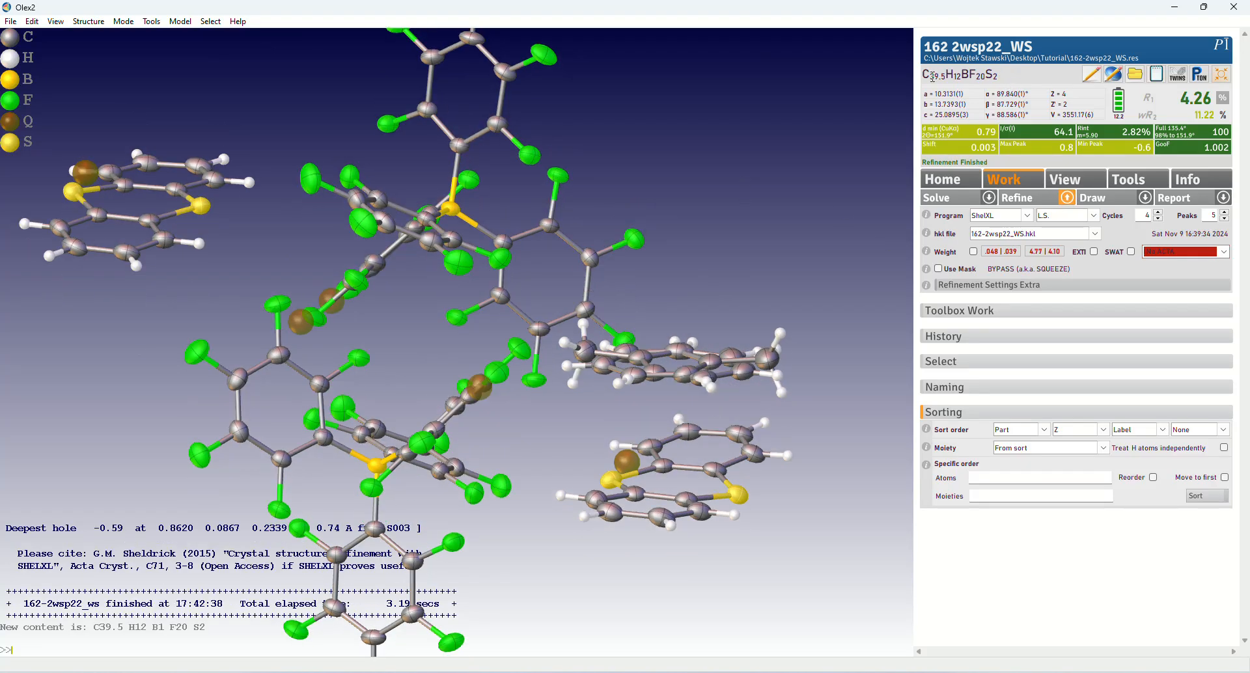
pyautogui.moveTo(1051, 95); pyautogui.dragTo(1068, 105)
pyautogui.click(1067, 104)
pyautogui.click(1067, 105)
pyautogui.click(986, 196)
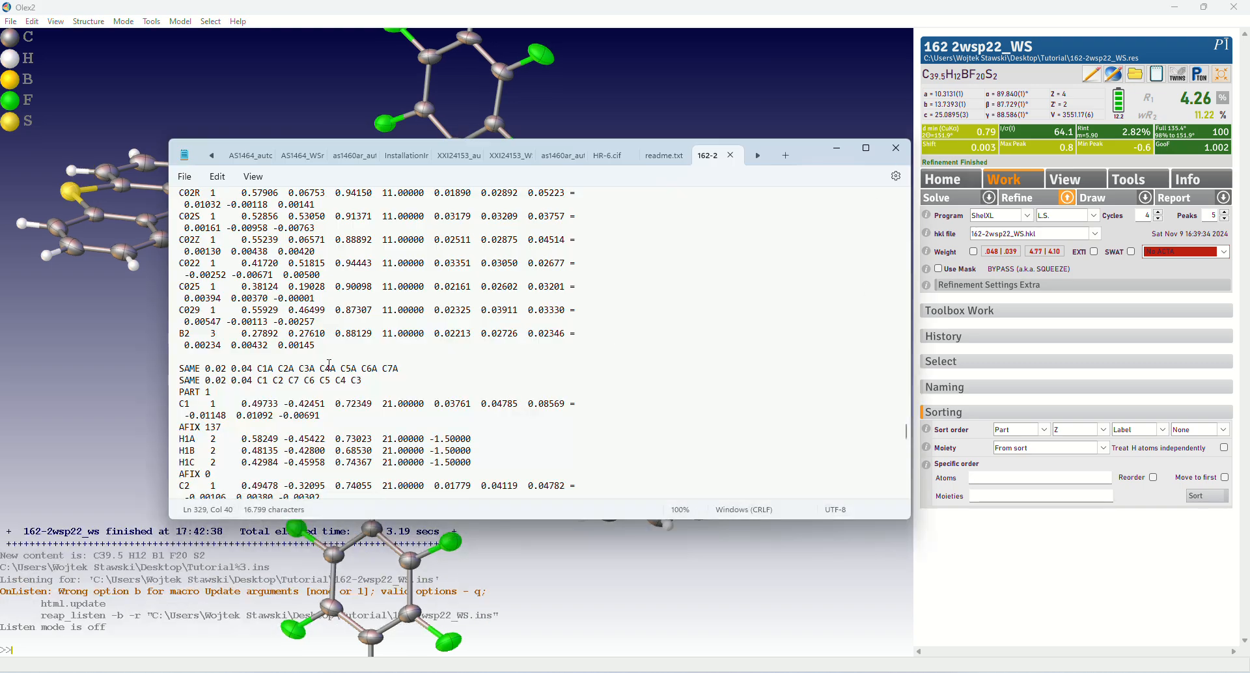
pyautogui.moveTo(905, 449); pyautogui.dragTo(905, 207)
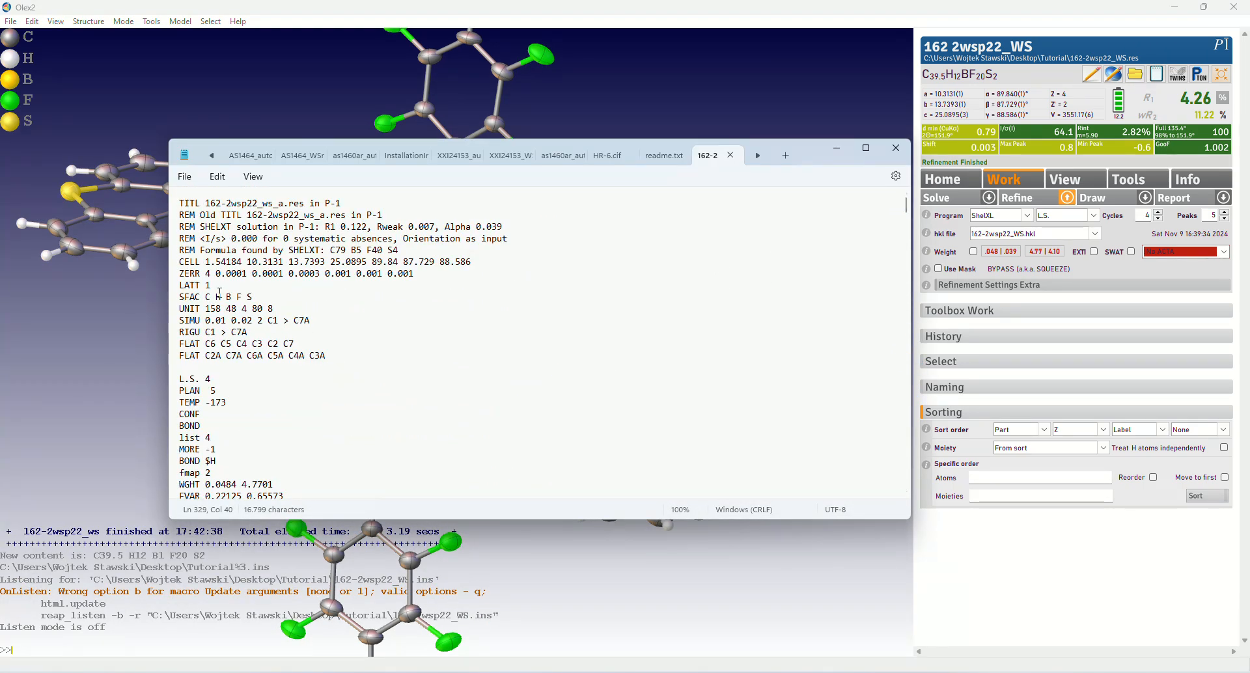
pyautogui.moveTo(205, 277); pyautogui.dragTo(213, 276)
pyautogui.write('2')
pyautogui.click(185, 177)
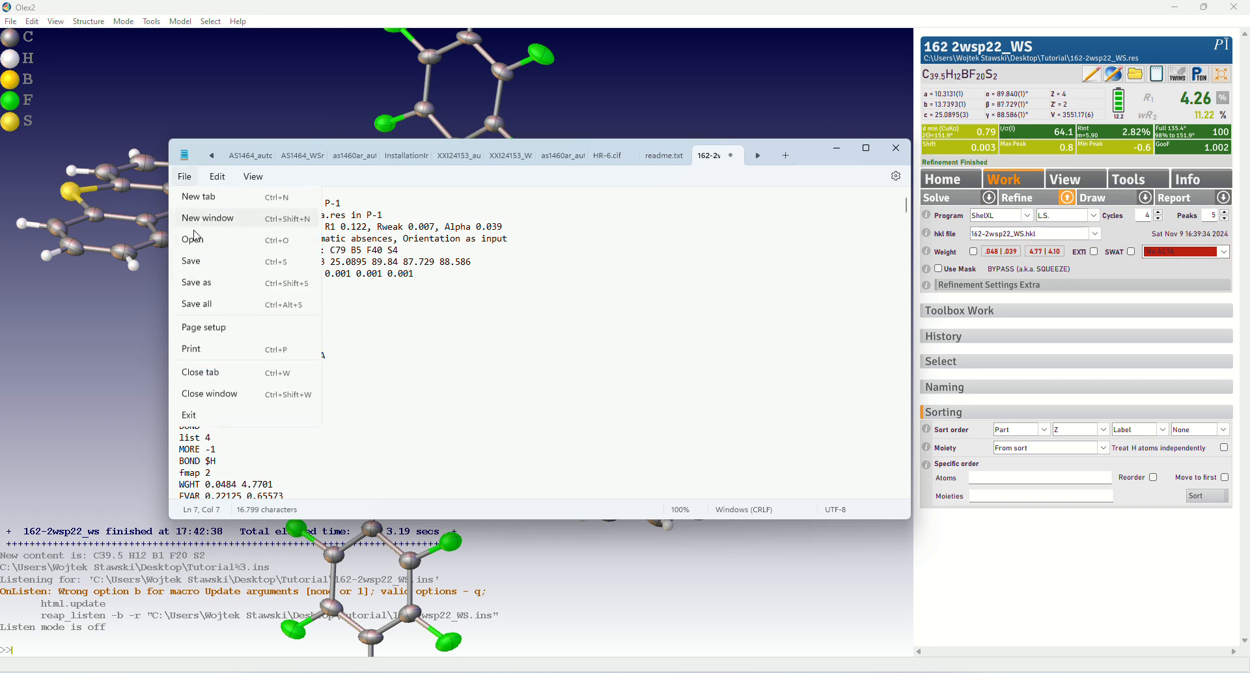
pyautogui.click(195, 263)
pyautogui.click(895, 148)
pyautogui.click(1028, 204)
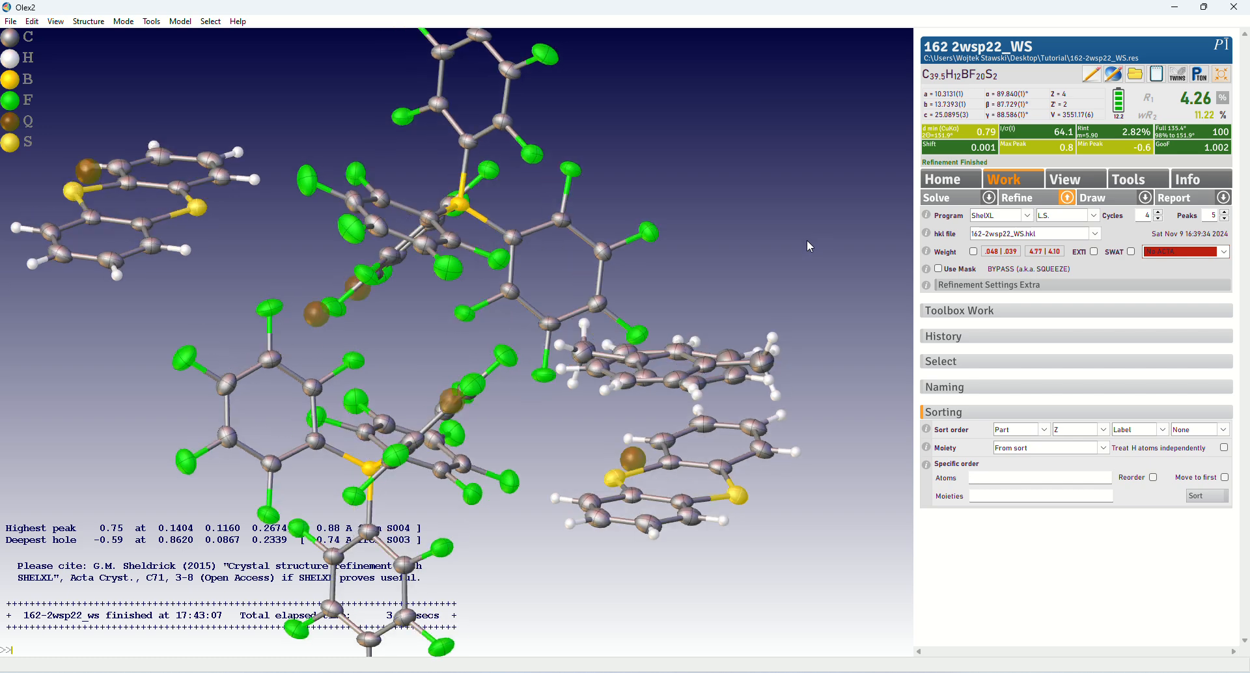
# Step: Open the instruction file with "edit", save it with the ZERR value set to 2, and refine the structure
pyautogui.write('edit')
pyautogui.press('Return')
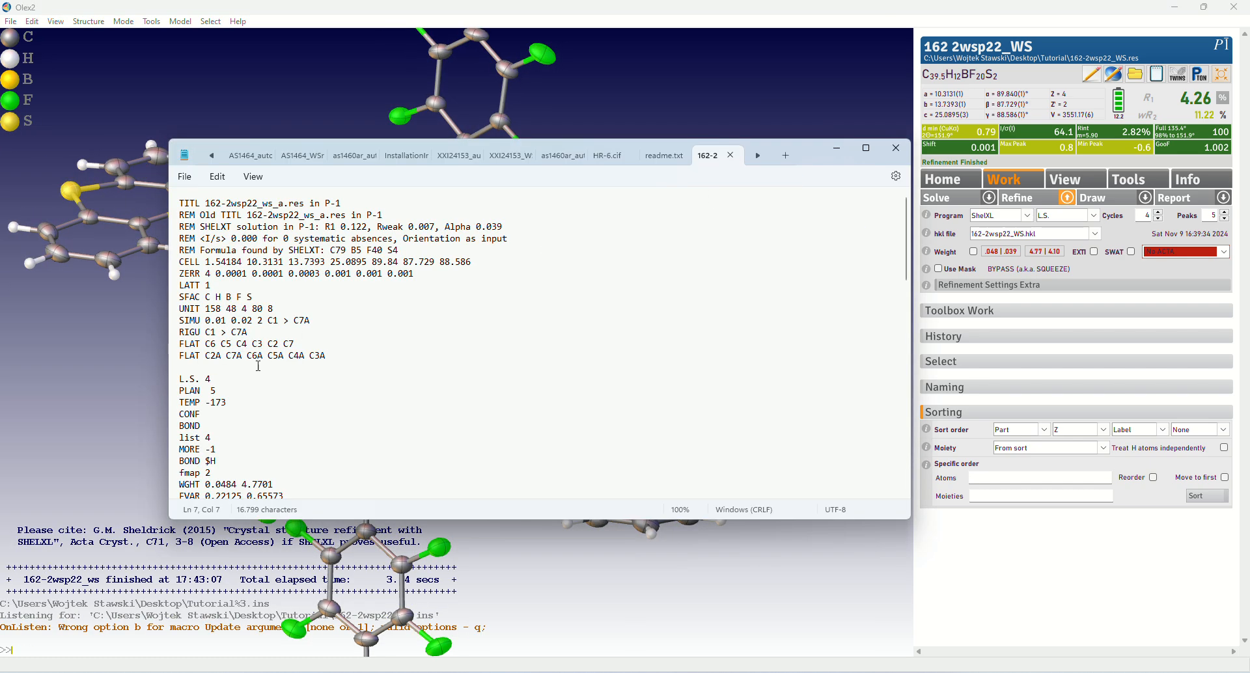
pyautogui.press('BackSpace')
pyautogui.write('2')
pyautogui.click(185, 176)
pyautogui.click(202, 260)
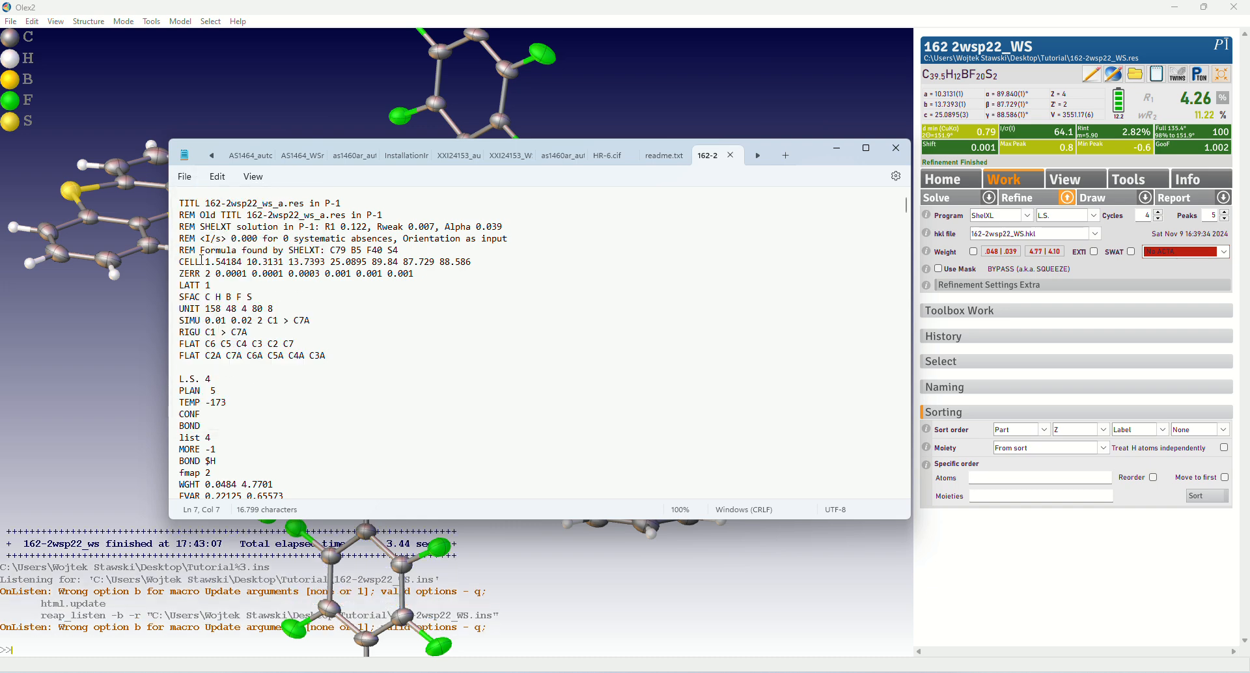
pyautogui.click(895, 148)
pyautogui.click(1045, 199)
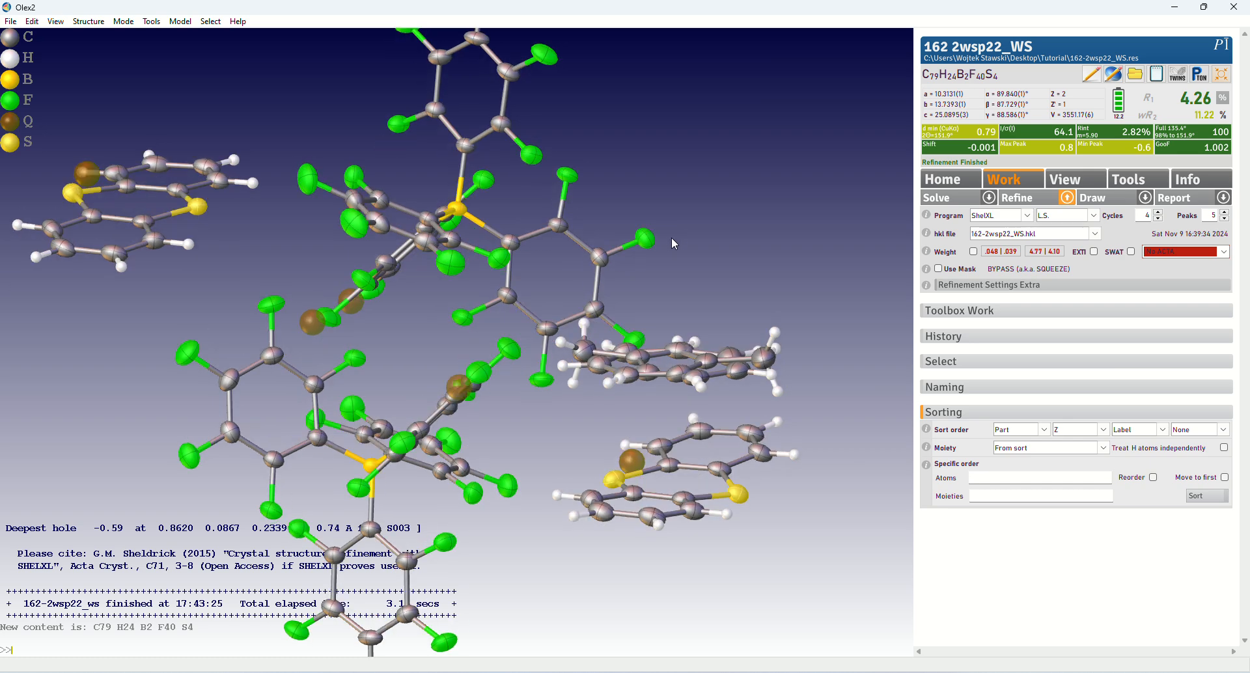
# Step: Enable automatic updating of the refinement weights and refine the structure several times
pyautogui.click(973, 252)
pyautogui.click(1021, 199)
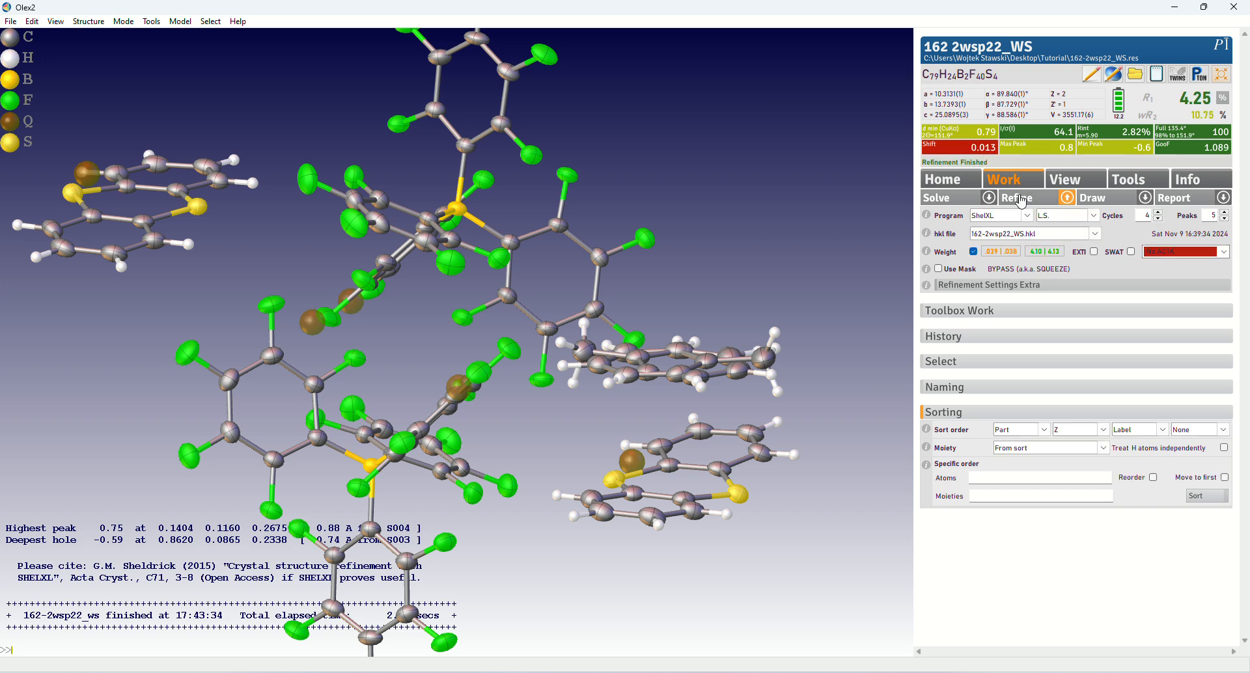
pyautogui.click(1021, 202)
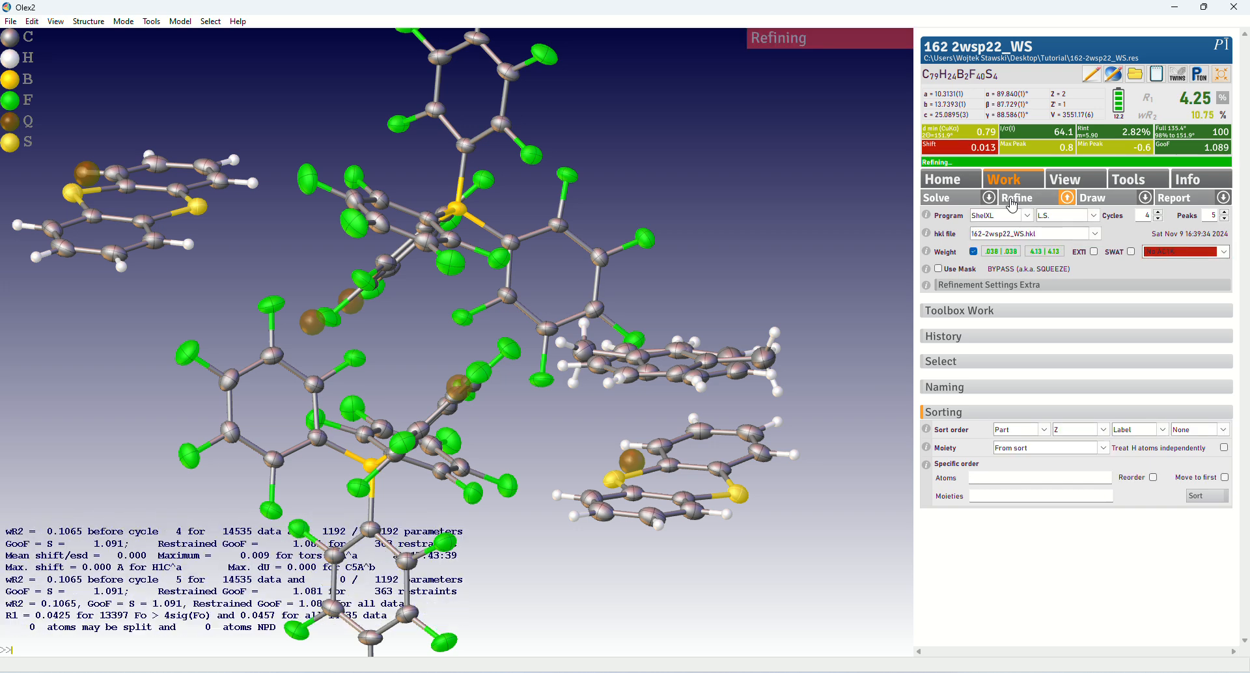
pyautogui.click(1013, 204)
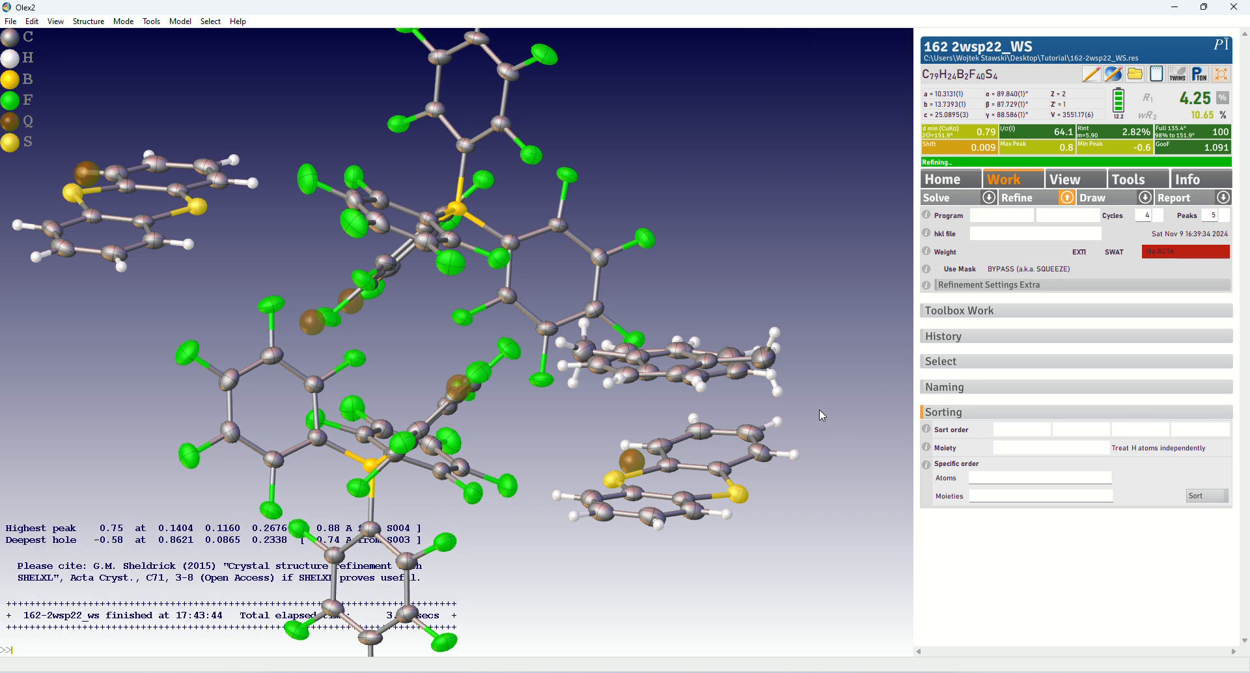
# Step: Revert the structure through its refinement history to the early stage with the toluene only partly assigned
pyautogui.moveTo(631, 199); pyautogui.dragTo(669, 267)
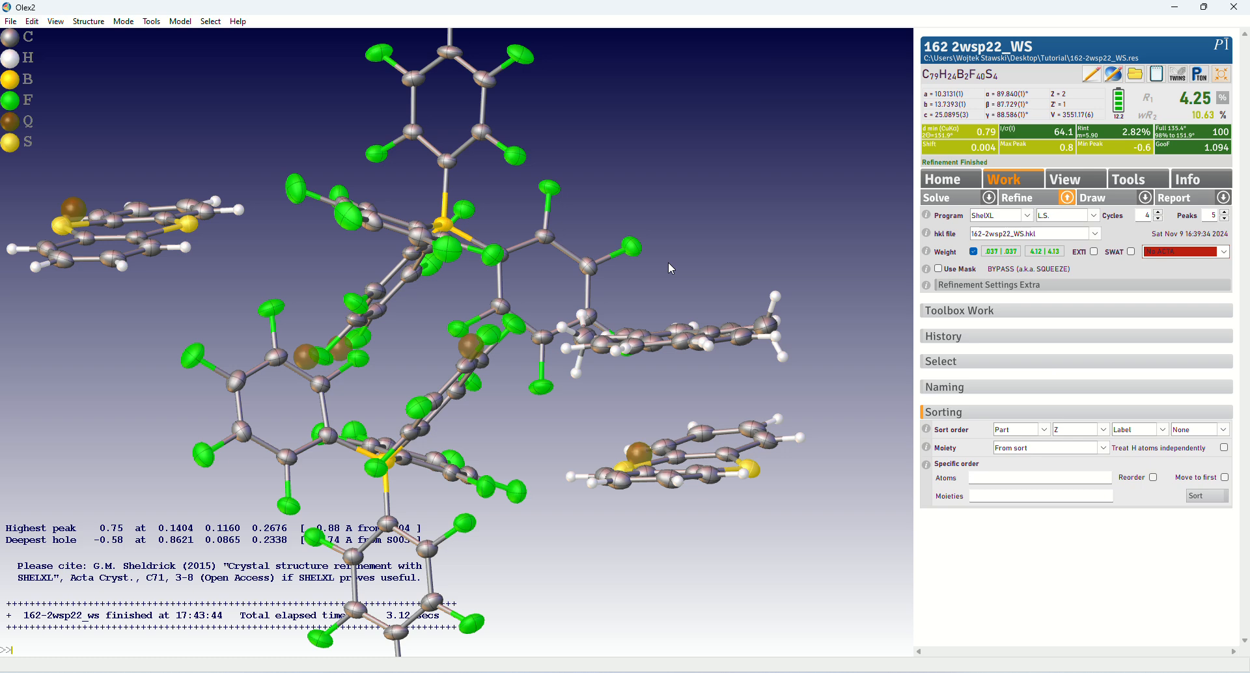
pyautogui.moveTo(661, 290); pyautogui.dragTo(676, 332)
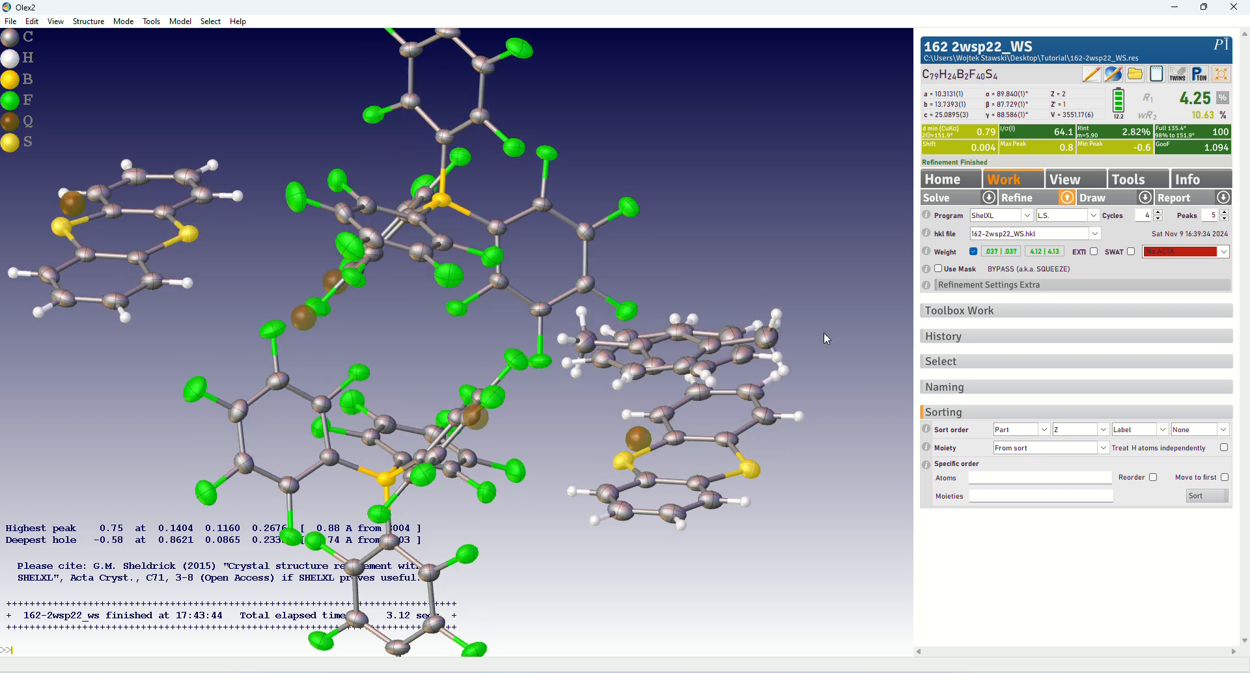
pyautogui.click(974, 339)
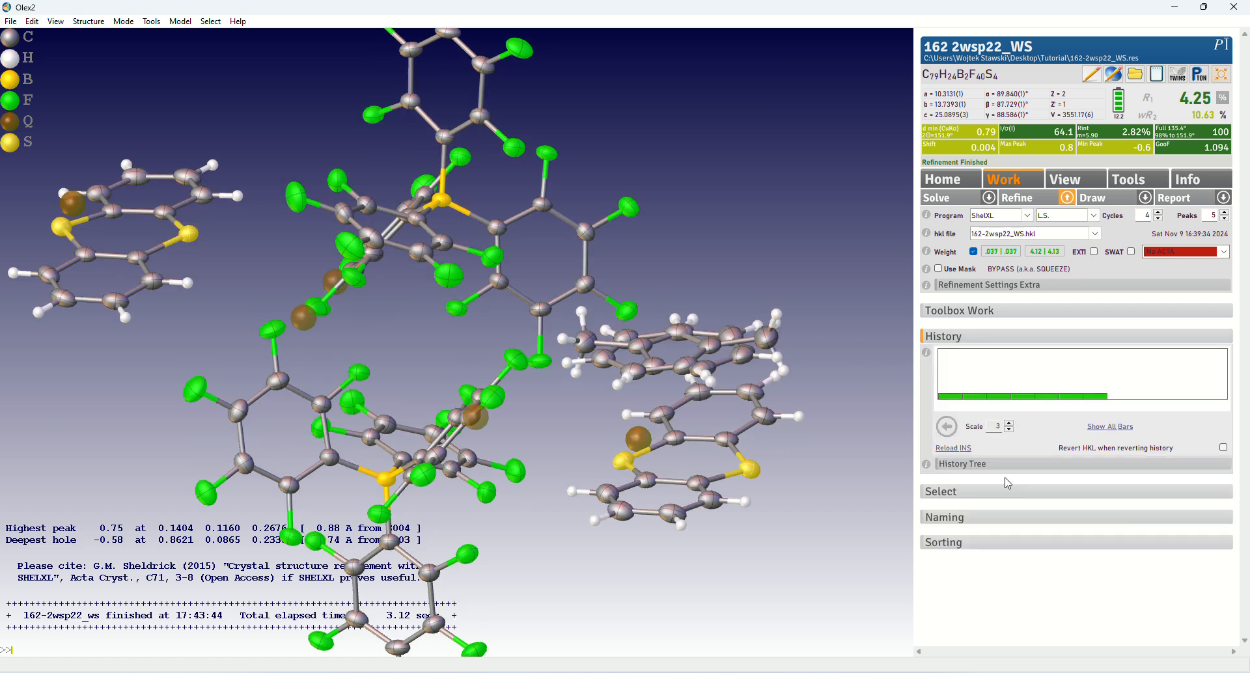
pyautogui.click(946, 426)
pyautogui.click(1005, 391)
# Step: Assign the five selected residual peaks of the toluene molecule as carbon atoms
pyautogui.moveTo(690, 374)
pyautogui.mouseDown()
pyautogui.moveTo(633, 380)
pyautogui.moveTo(649, 363)
pyautogui.moveTo(702, 384)
pyautogui.mouseUp()
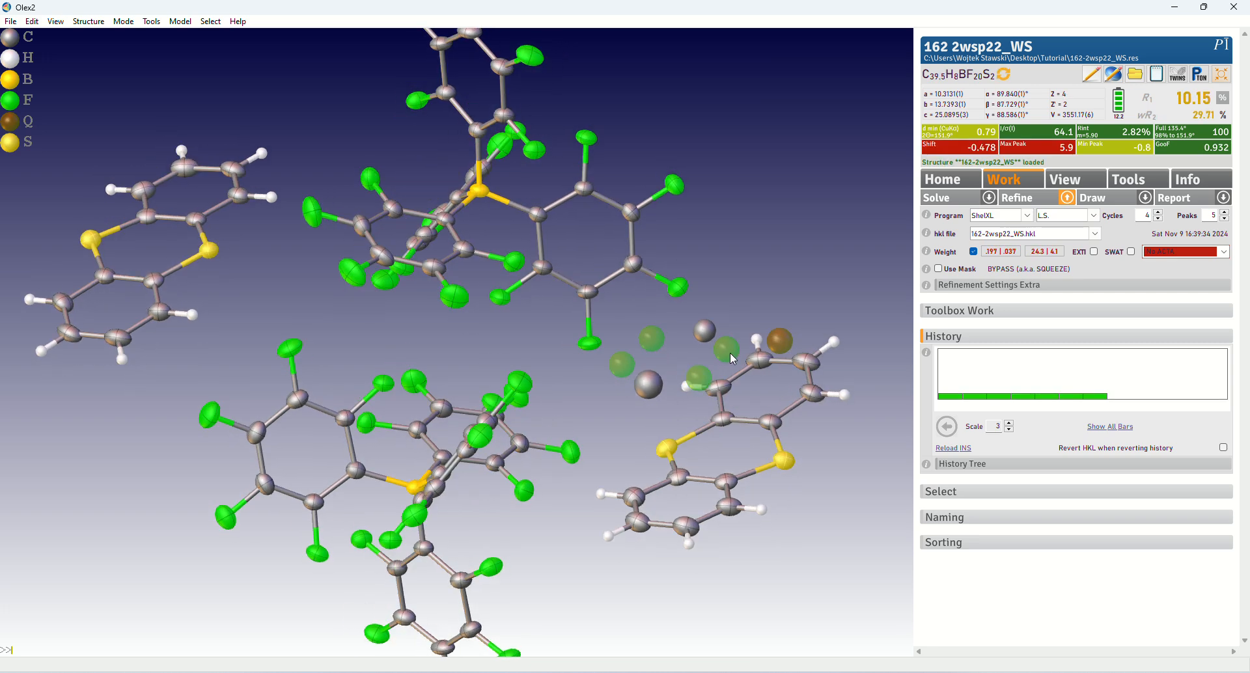
pyautogui.click(963, 321)
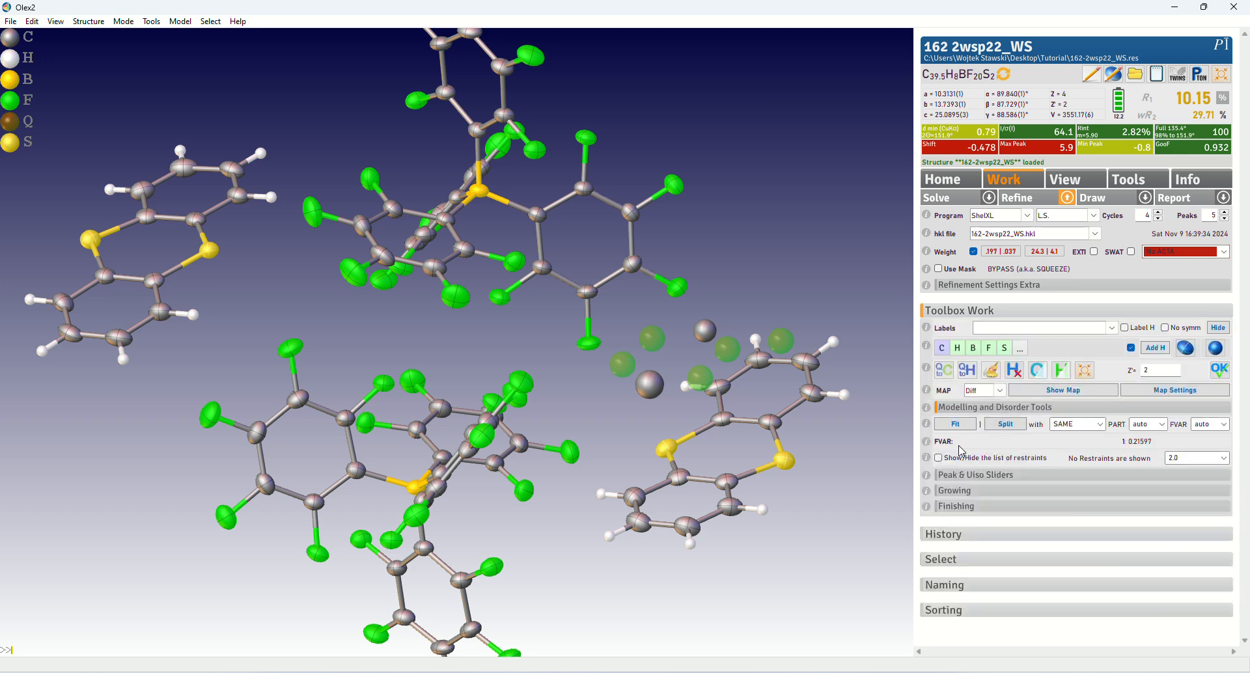
pyautogui.click(939, 349)
pyautogui.moveTo(748, 371); pyautogui.dragTo(682, 346)
pyautogui.moveTo(803, 326); pyautogui.dragTo(800, 339)
pyautogui.click(785, 382)
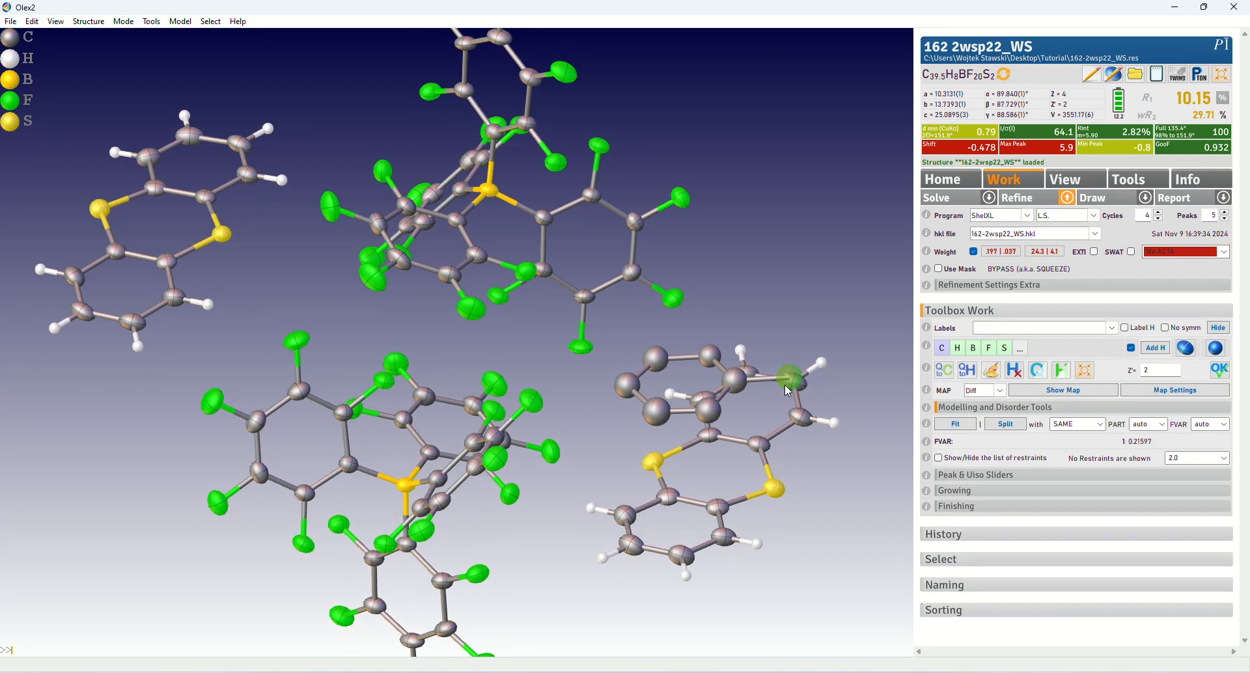
pyautogui.moveTo(817, 427); pyautogui.dragTo(872, 456)
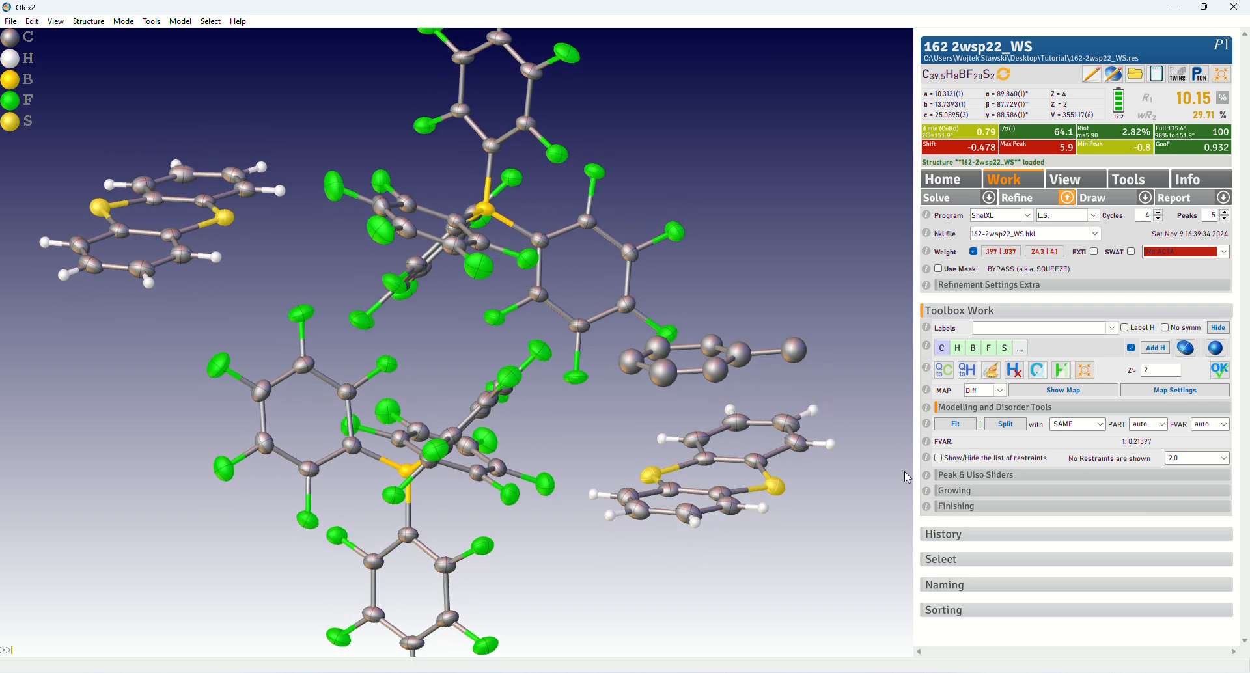
# Step: Rename the toluene carbons C1 to C7, starting with the methyl carbon and continuing around the ring
pyautogui.click(952, 586)
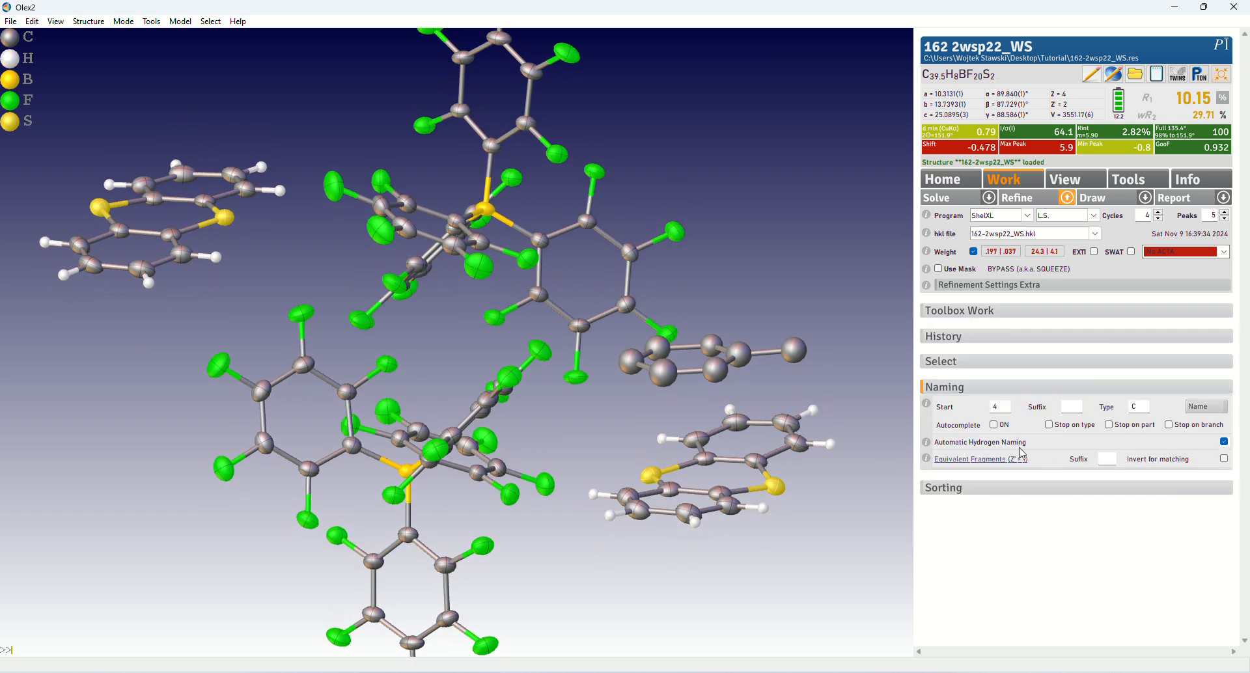
pyautogui.doubleClick(998, 407)
pyautogui.write('1')
pyautogui.click(1218, 407)
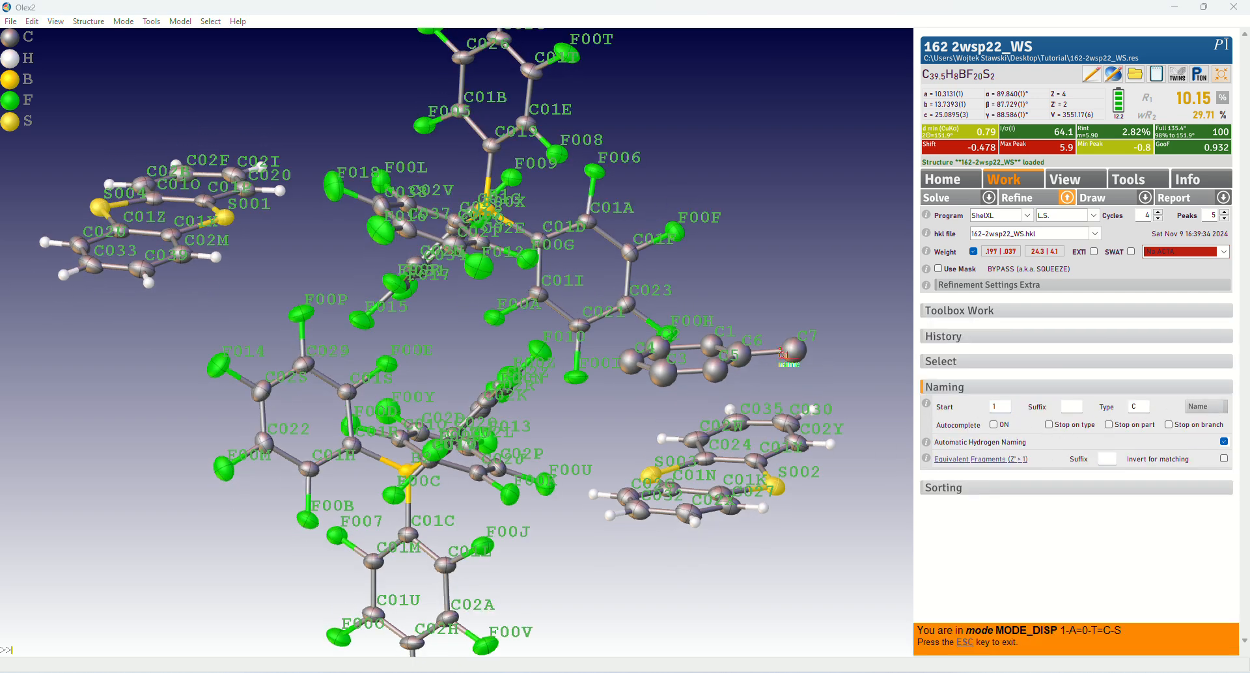
pyautogui.click(797, 370)
pyautogui.click(742, 376)
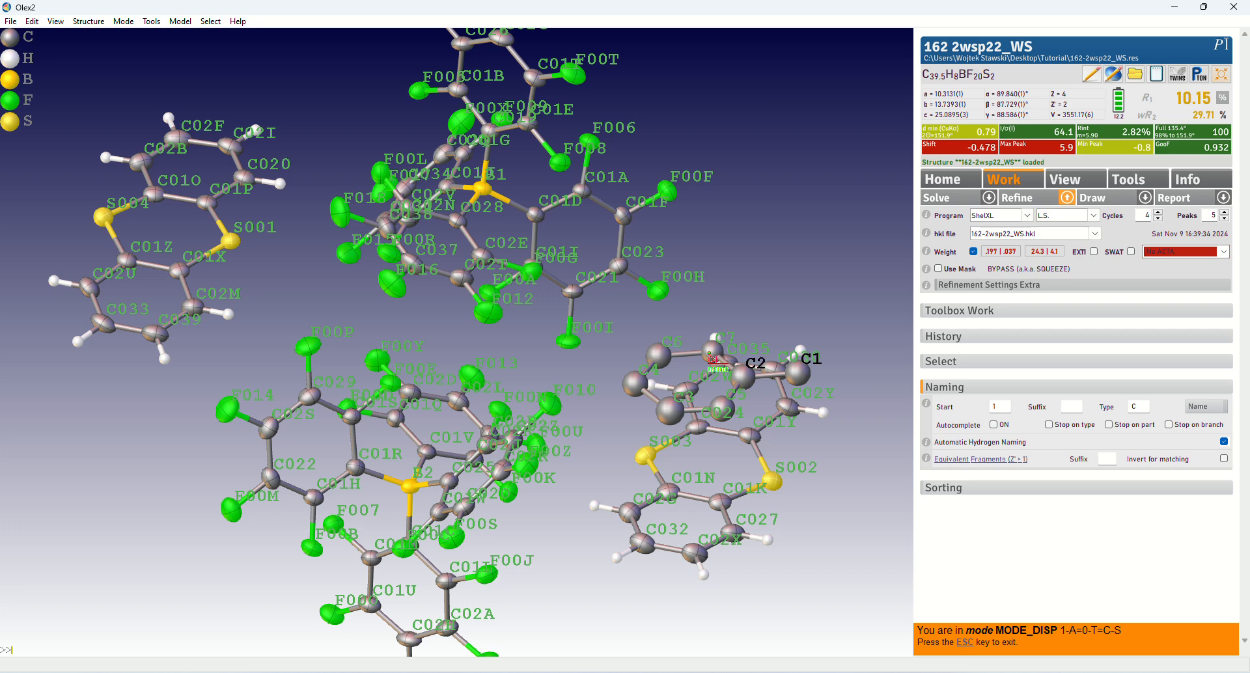
pyautogui.click(712, 352)
pyautogui.click(659, 355)
pyautogui.click(630, 385)
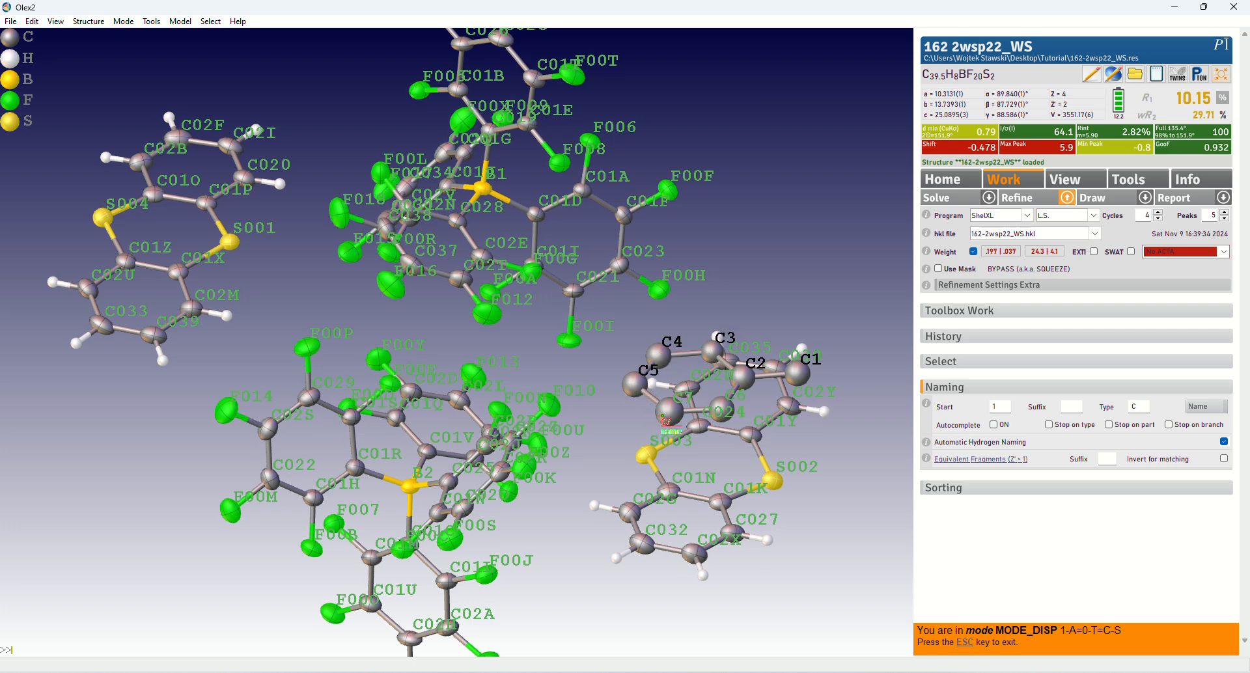
pyautogui.click(659, 414)
pyautogui.moveTo(715, 418); pyautogui.dragTo(713, 383)
pyautogui.click(713, 383)
pyautogui.press('Escape')
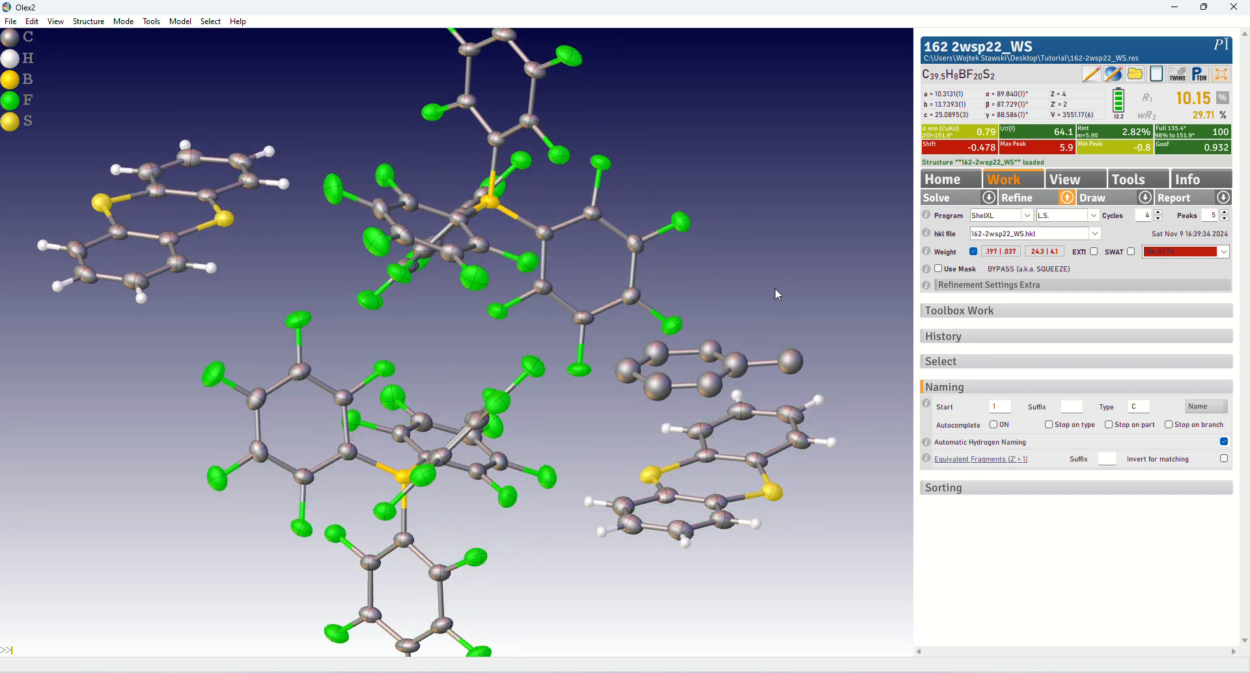
# Step: Refine the structure with the renumbered toluene carbons
pyautogui.moveTo(775, 287); pyautogui.dragTo(738, 303)
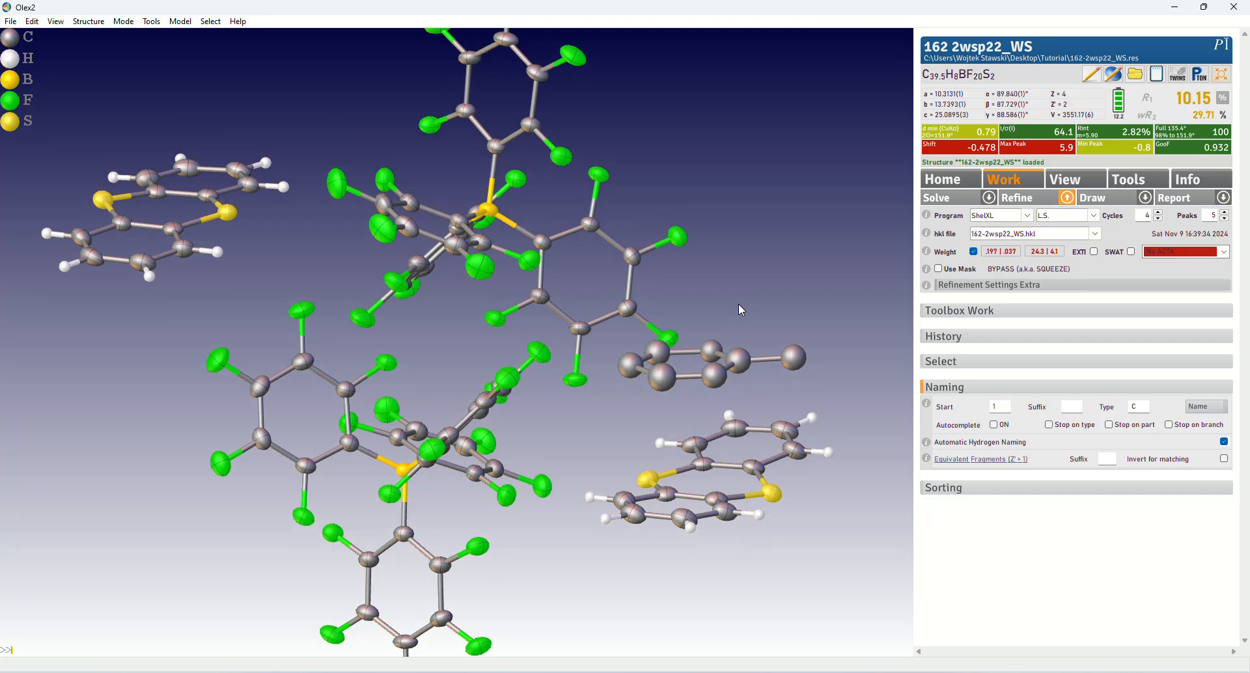
pyautogui.moveTo(755, 348); pyautogui.dragTo(706, 352)
pyautogui.hotkey('ctrl', 'r')
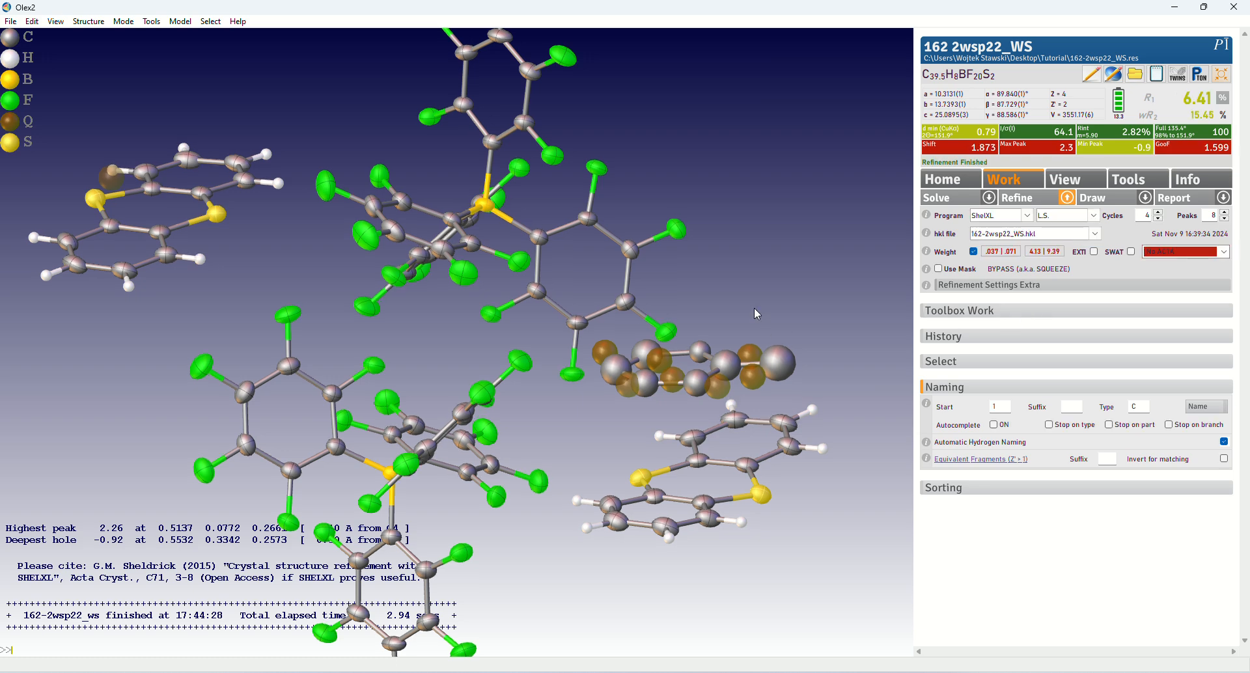
# Step: Start splitting all seven toluene carbons into two disorder parts with the SAME RIGU restraints
pyautogui.click(975, 321)
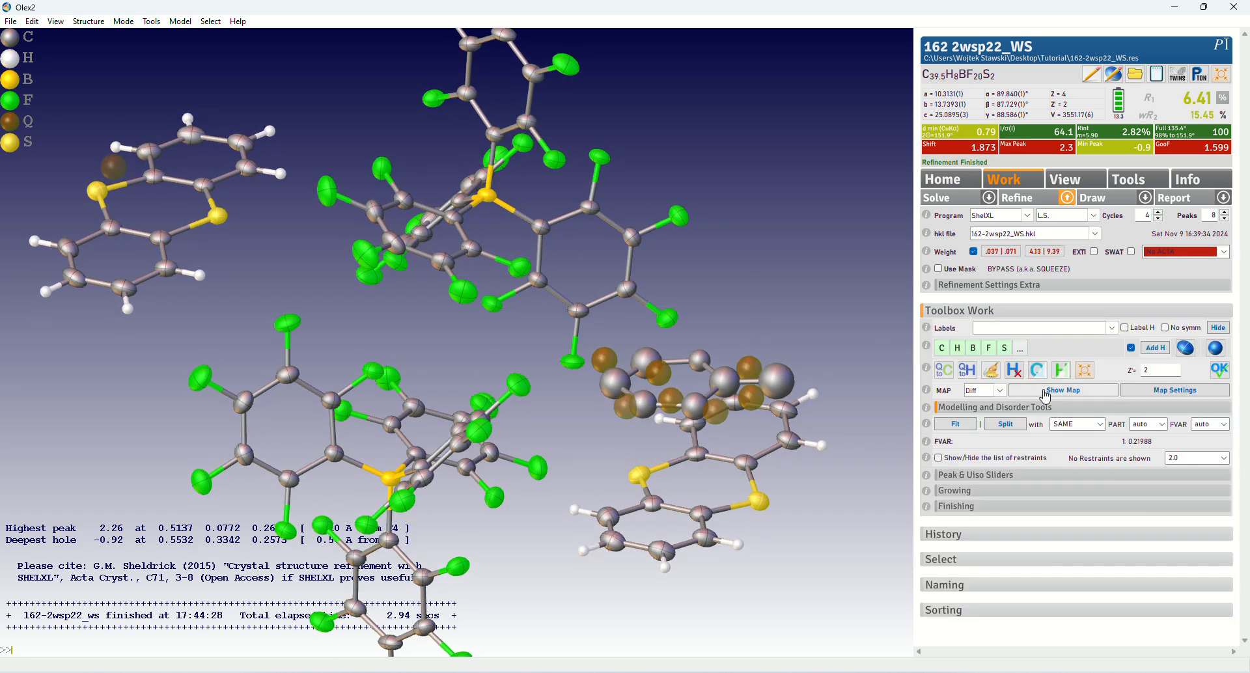
pyautogui.click(1100, 424)
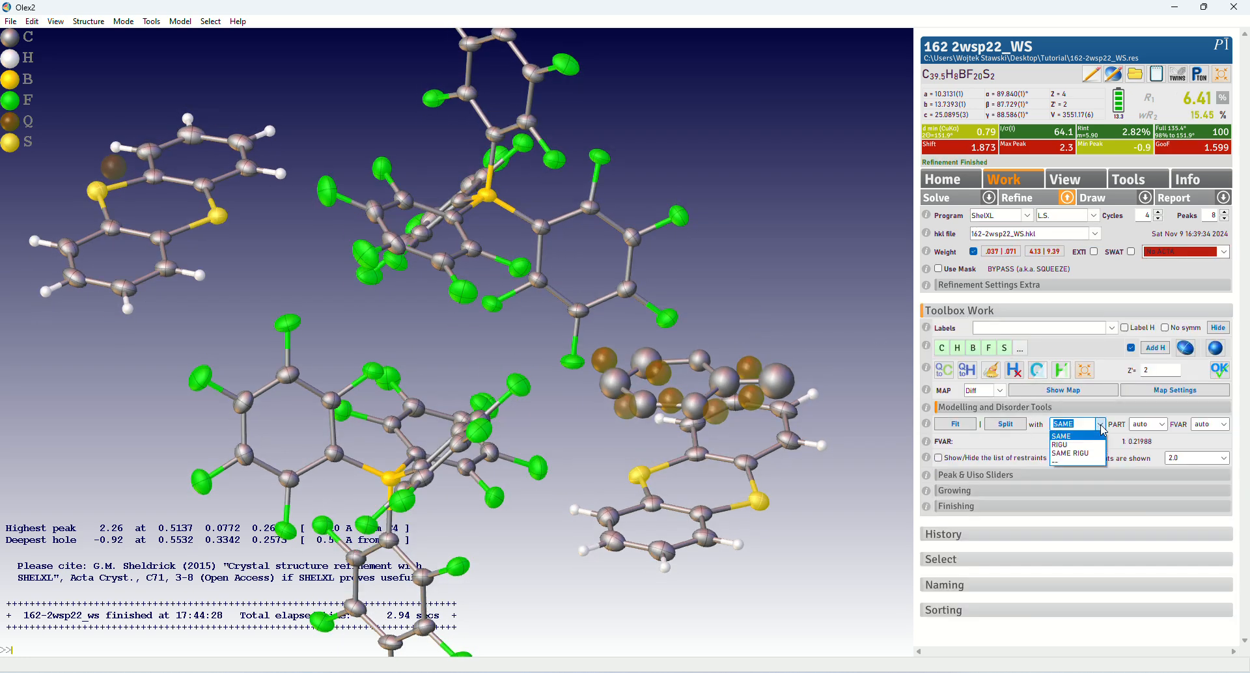
pyautogui.click(1071, 453)
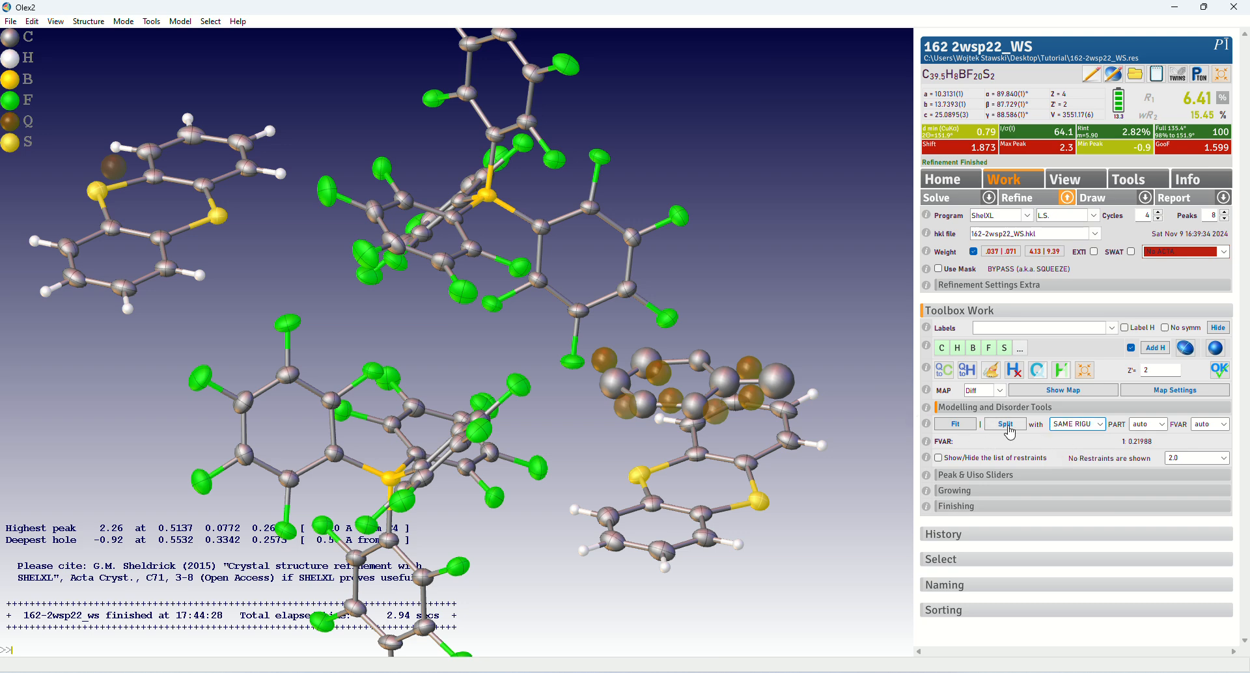
pyautogui.click(1007, 427)
pyautogui.moveTo(584, 427)
pyautogui.mouseDown()
pyautogui.moveTo(637, 431)
pyautogui.moveTo(589, 427)
pyautogui.mouseUp()
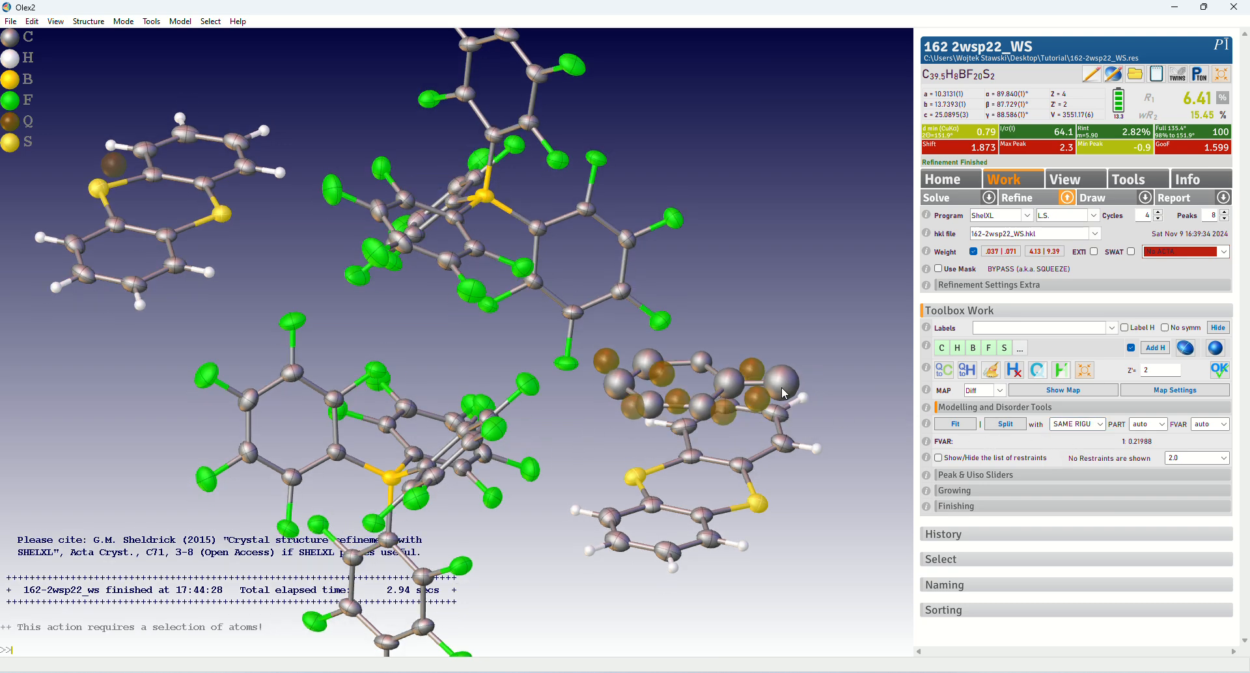
pyautogui.click(619, 381)
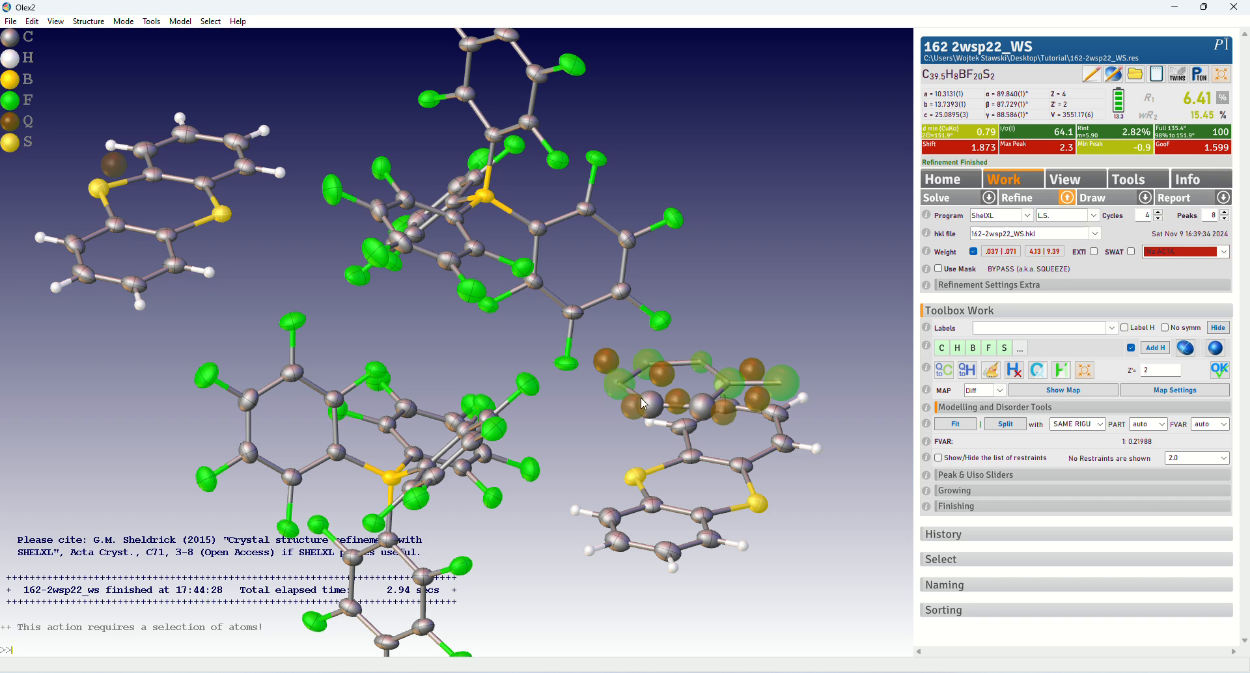
pyautogui.click(650, 404)
pyautogui.click(702, 406)
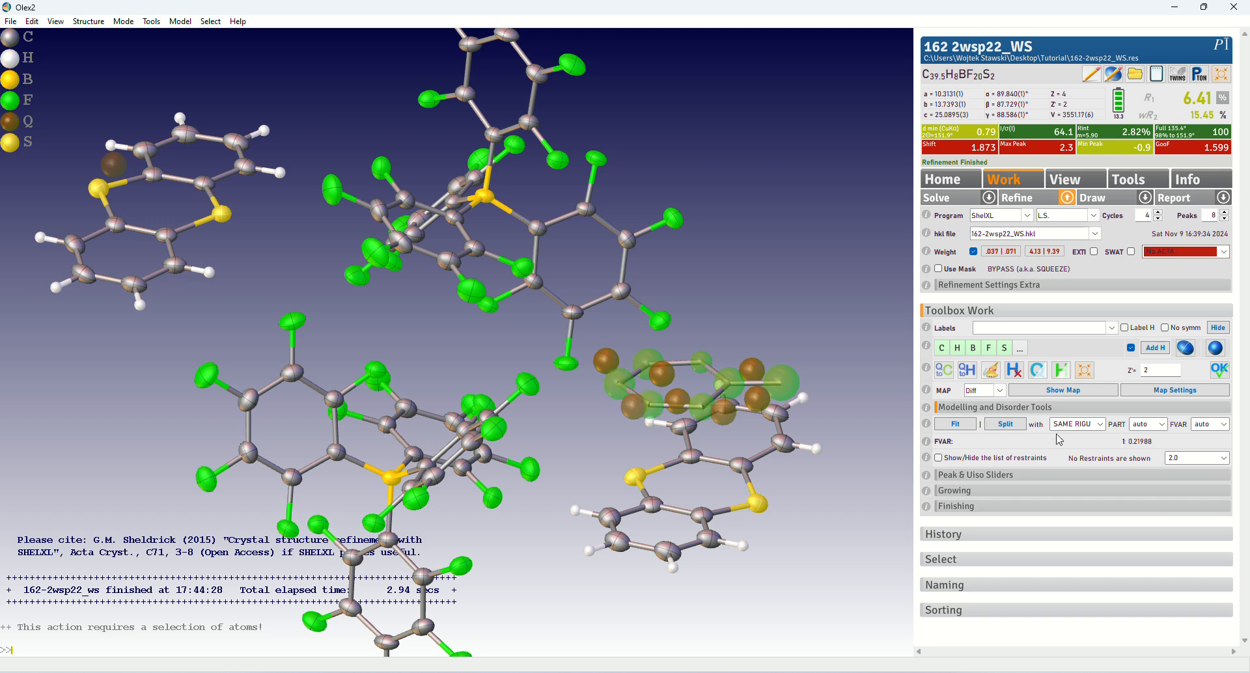
pyautogui.click(1006, 424)
# Step: Rotate and shift the split toluene copy onto the surrounding residual peaks and finish the split
pyautogui.moveTo(593, 385); pyautogui.dragTo(586, 449)
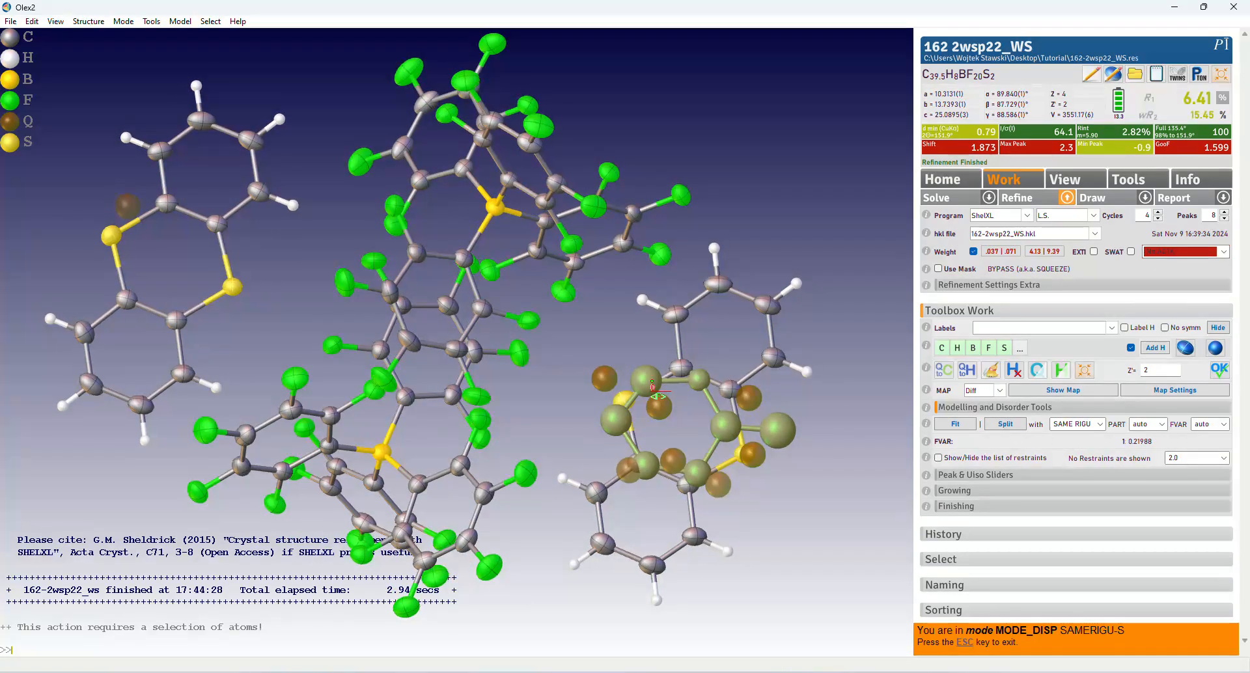
pyautogui.moveTo(784, 434); pyautogui.dragTo(572, 338)
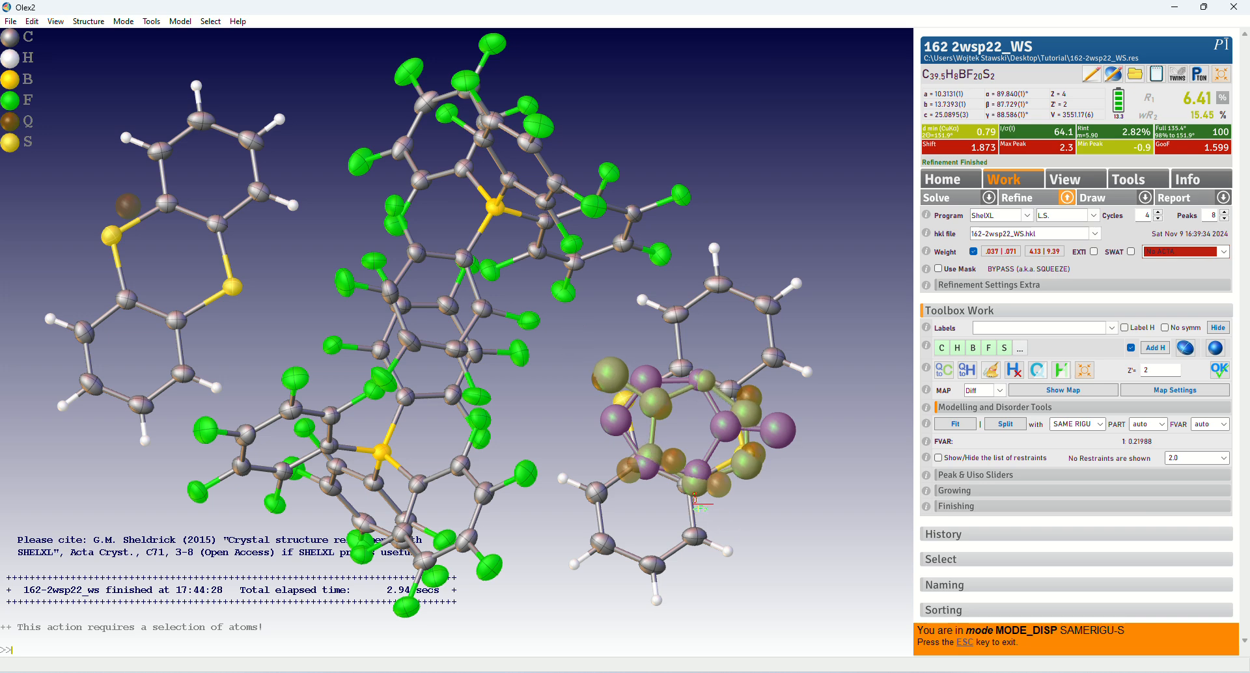
pyautogui.keyDown('shift'); pyautogui.moveTo(695, 500); pyautogui.dragTo(717, 381); pyautogui.keyUp('shift')
pyautogui.press('Escape')
# Step: Apply a SIMU restraint of 0.01 to the carbons of both toluene parts and refine the structure
pyautogui.moveTo(558, 368); pyautogui.dragTo(555, 376)
pyautogui.click(555, 377)
pyautogui.moveTo(716, 441); pyautogui.dragTo(712, 400)
pyautogui.write('.01')
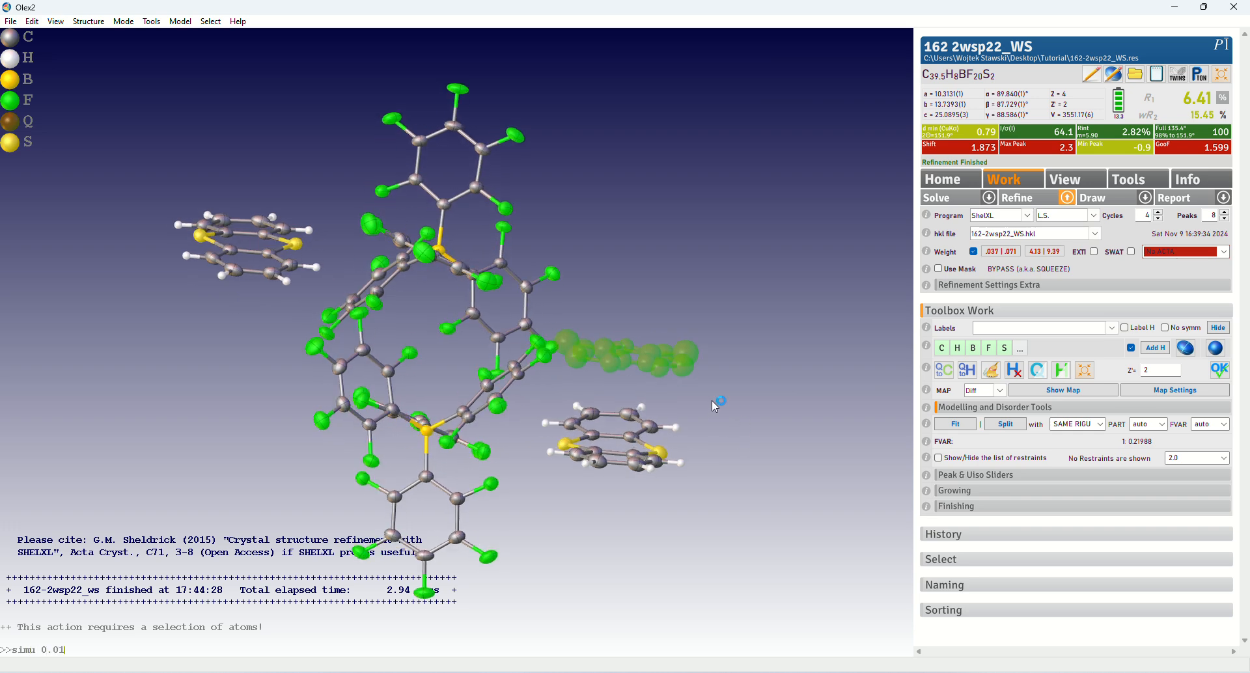
pyautogui.press('Return')
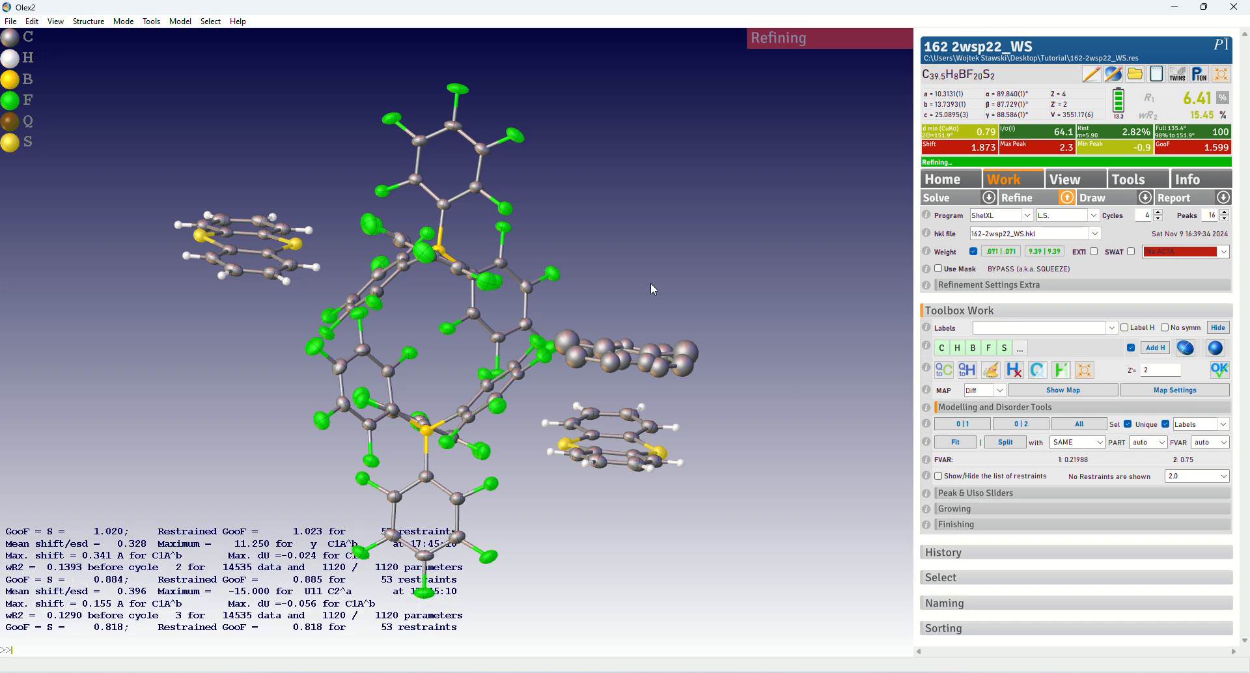
# Step: Refine the structure again with the SIMU restraint applied to both toluene parts
pyautogui.moveTo(648, 309); pyautogui.dragTo(623, 375)
pyautogui.moveTo(636, 372)
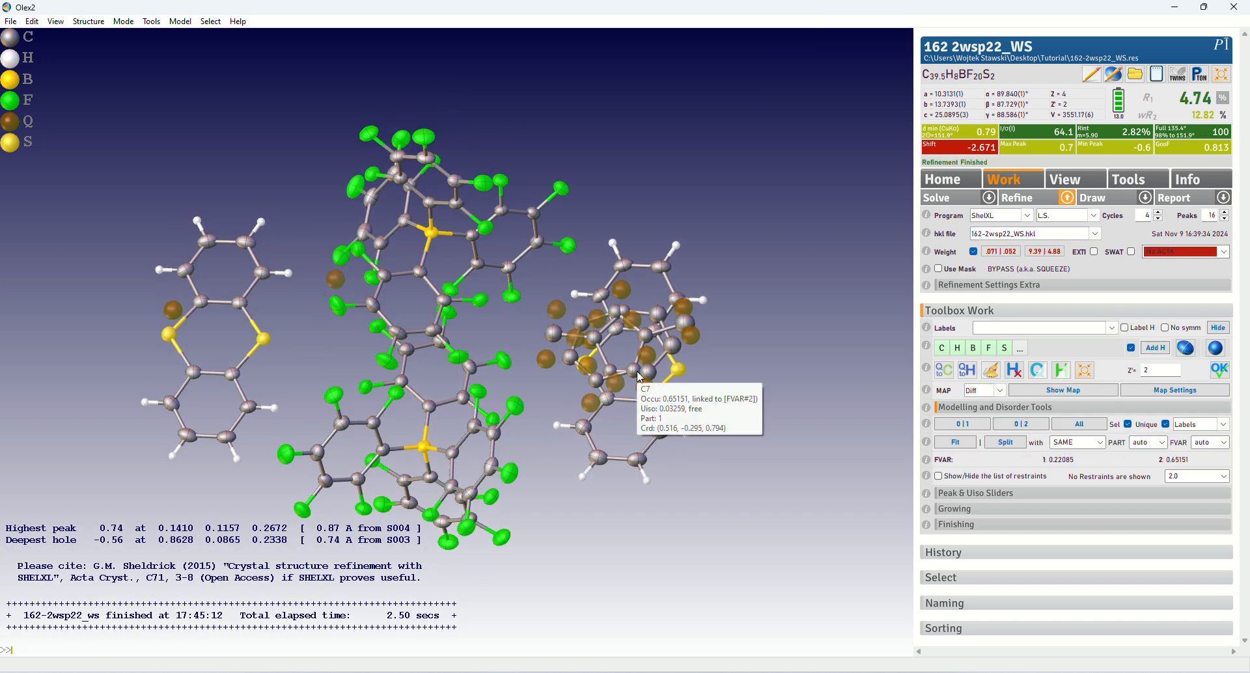
pyautogui.hotkey('ctrl', 'r')
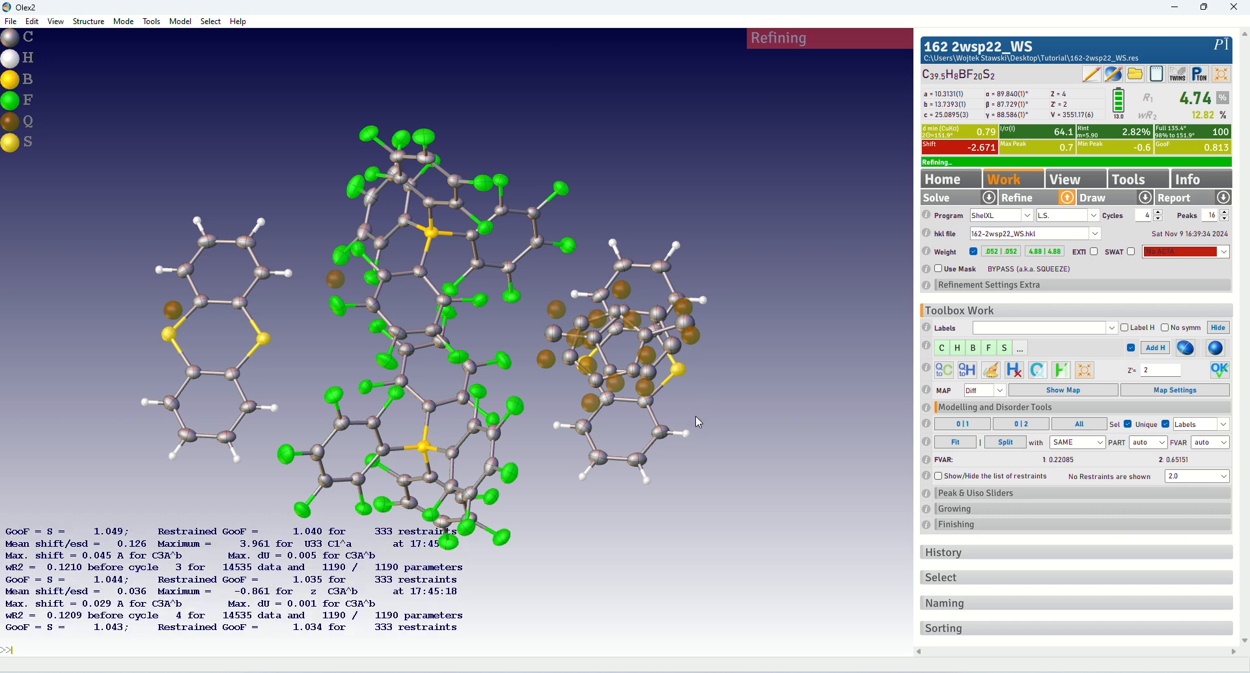
pyautogui.moveTo(691, 423); pyautogui.dragTo(630, 360)
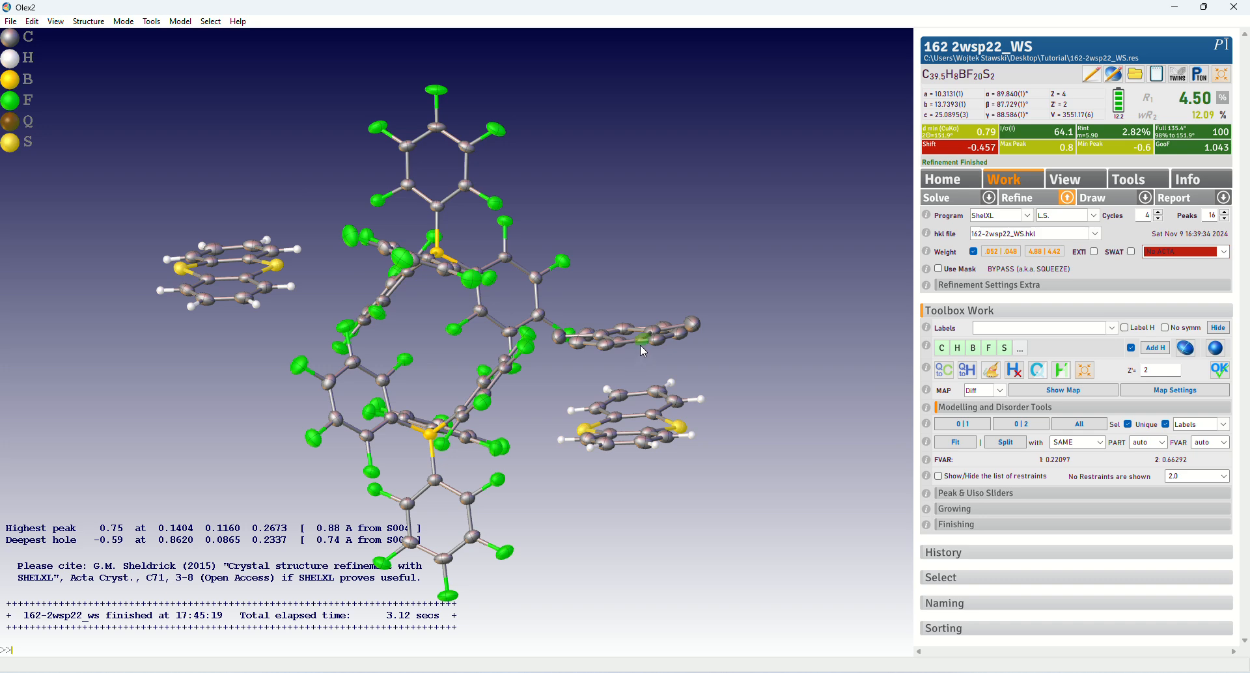
# Step: Select both toluene parts, open their refinement instructions and look through the SADI, RIGU and SIMU restraint lines
pyautogui.doubleClick(656, 342)
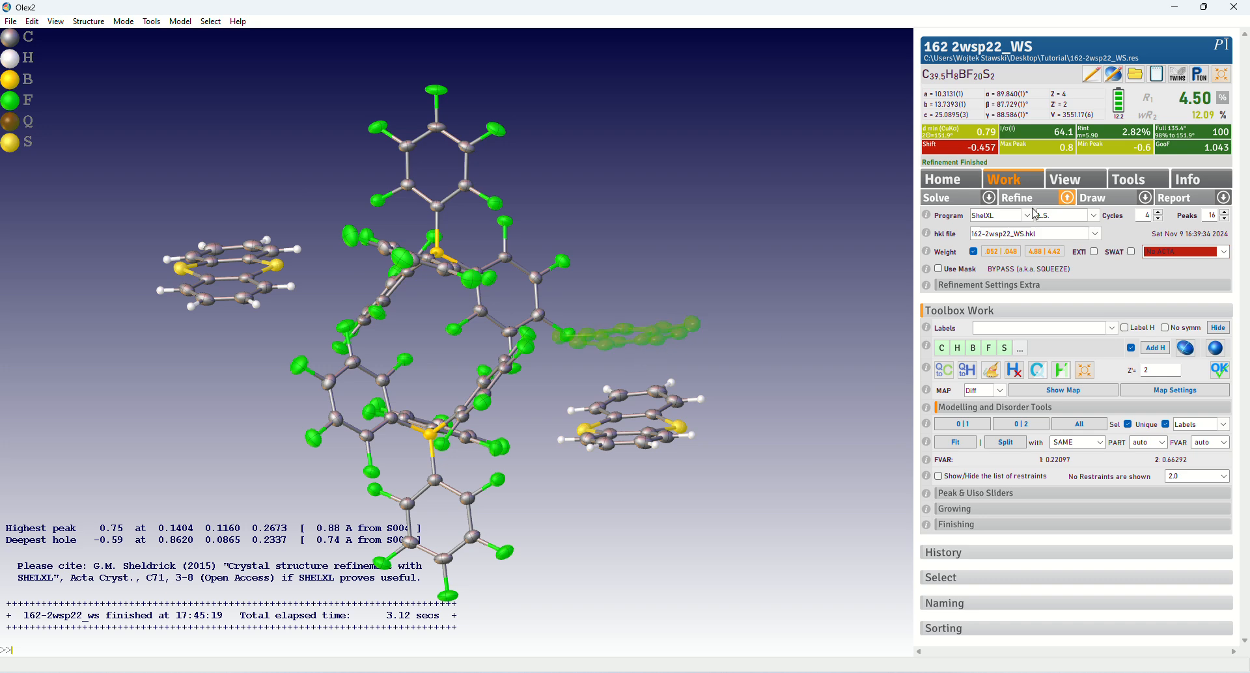
pyautogui.click(1117, 80)
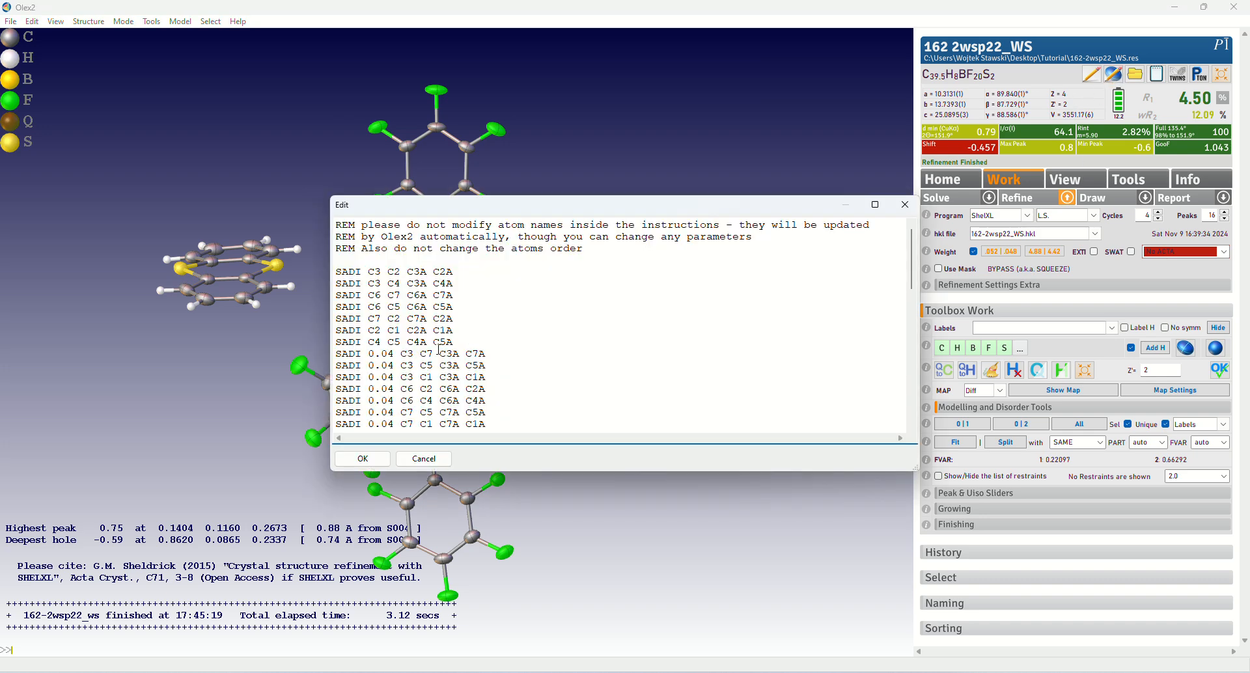
pyautogui.scroll(-5, 454, 355)
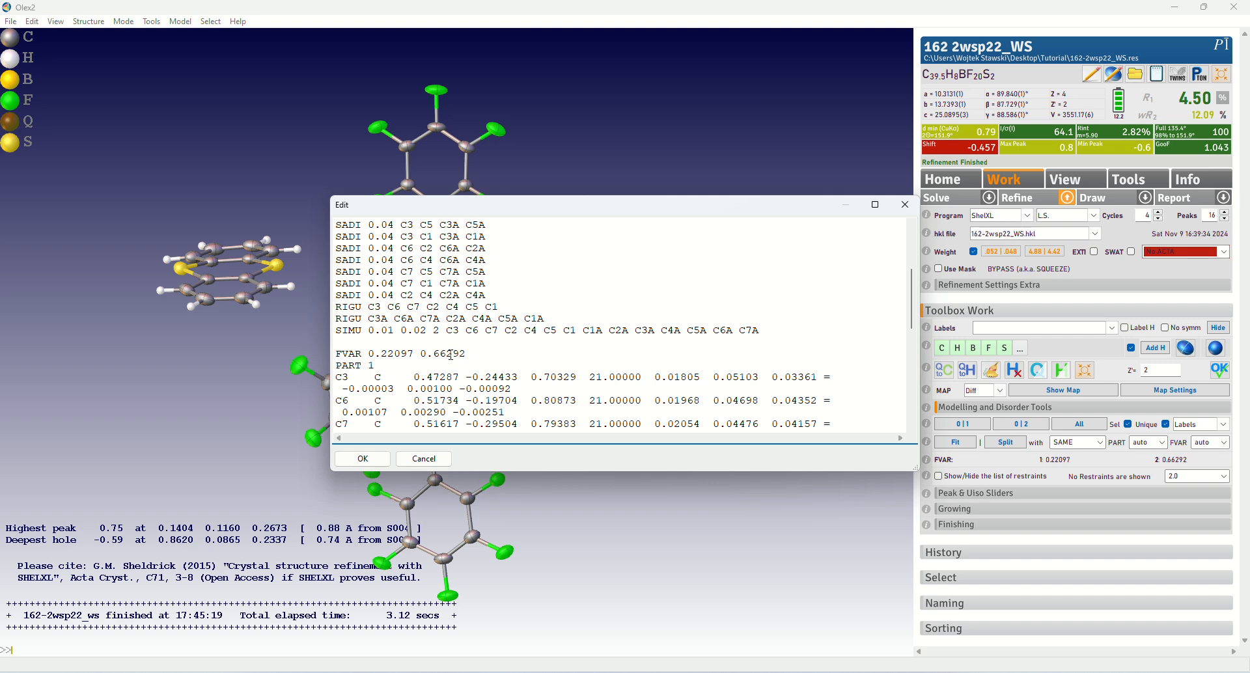
pyautogui.scroll(-2, 450, 354)
pyautogui.scroll(5, 450, 355)
pyautogui.scroll(-4, 373, 295)
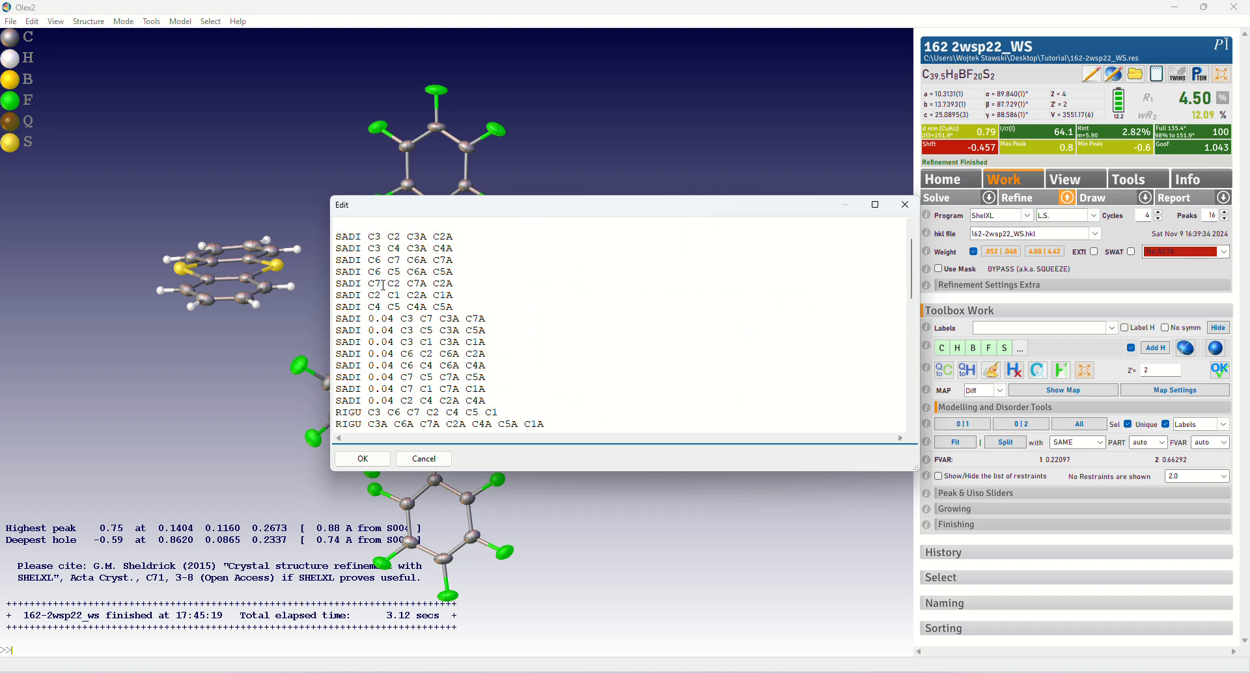
pyautogui.scroll(4, 382, 286)
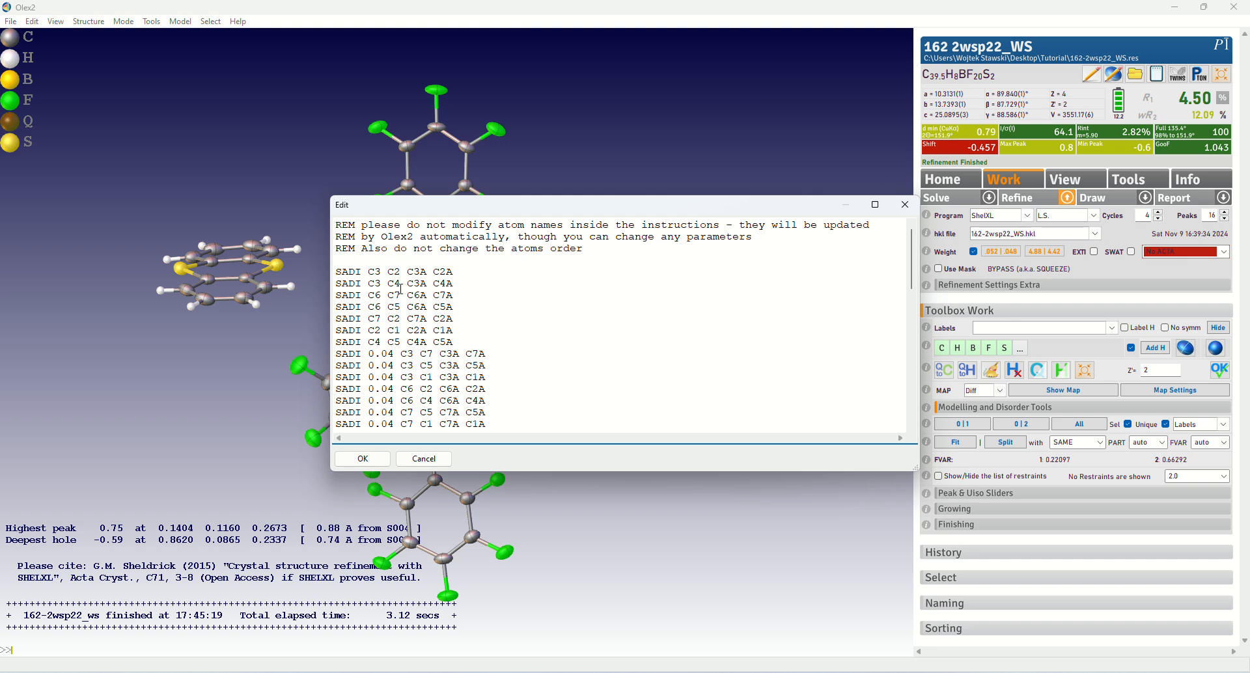
pyautogui.scroll(-4, 444, 344)
pyautogui.scroll(1, 444, 345)
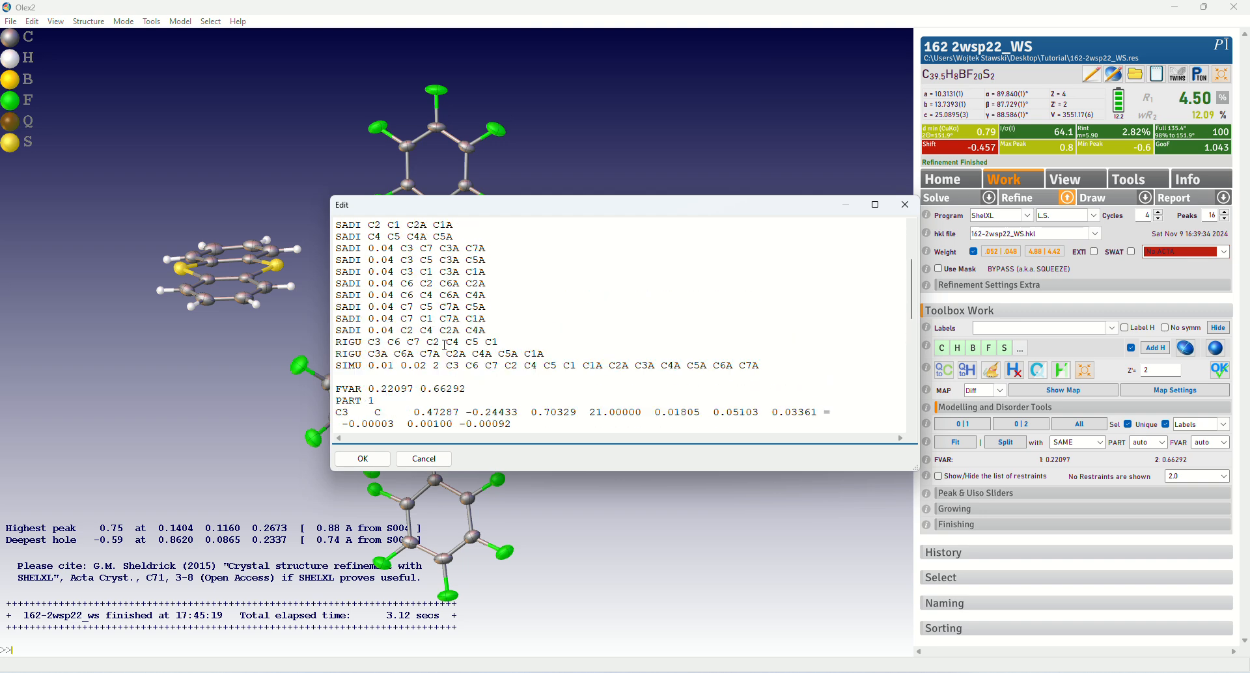
pyautogui.scroll(1, 445, 345)
pyautogui.scroll(2, 517, 363)
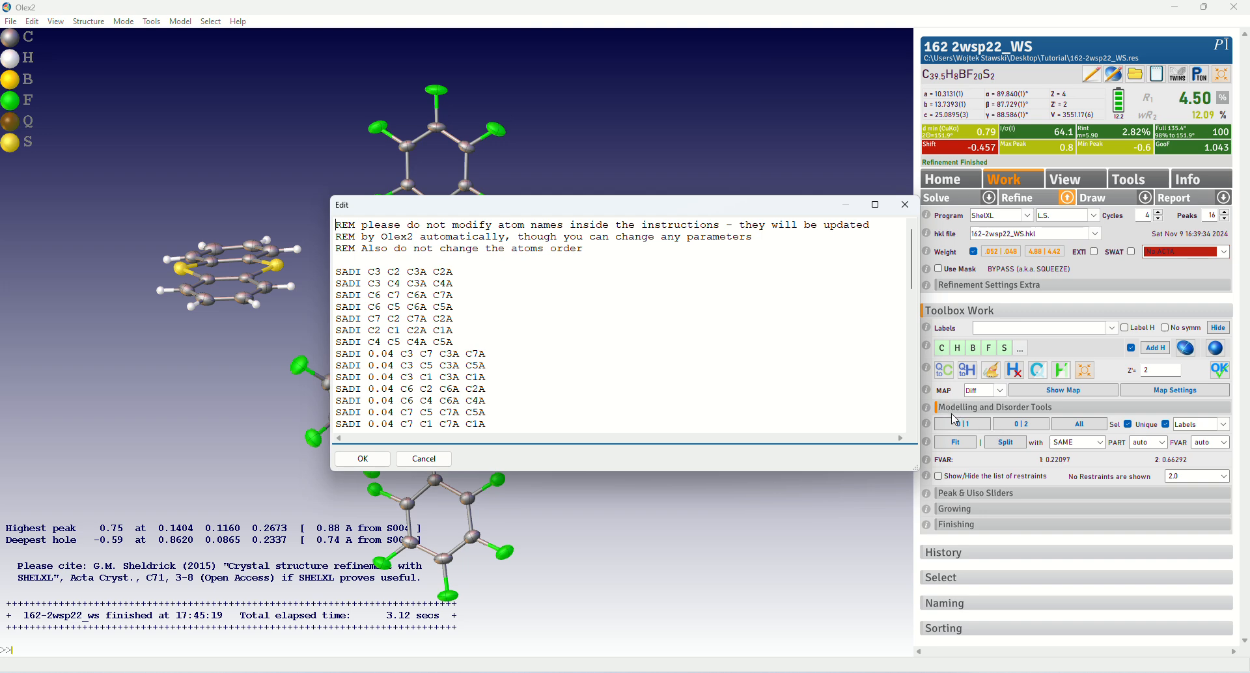
pyautogui.scroll(-3, 445, 384)
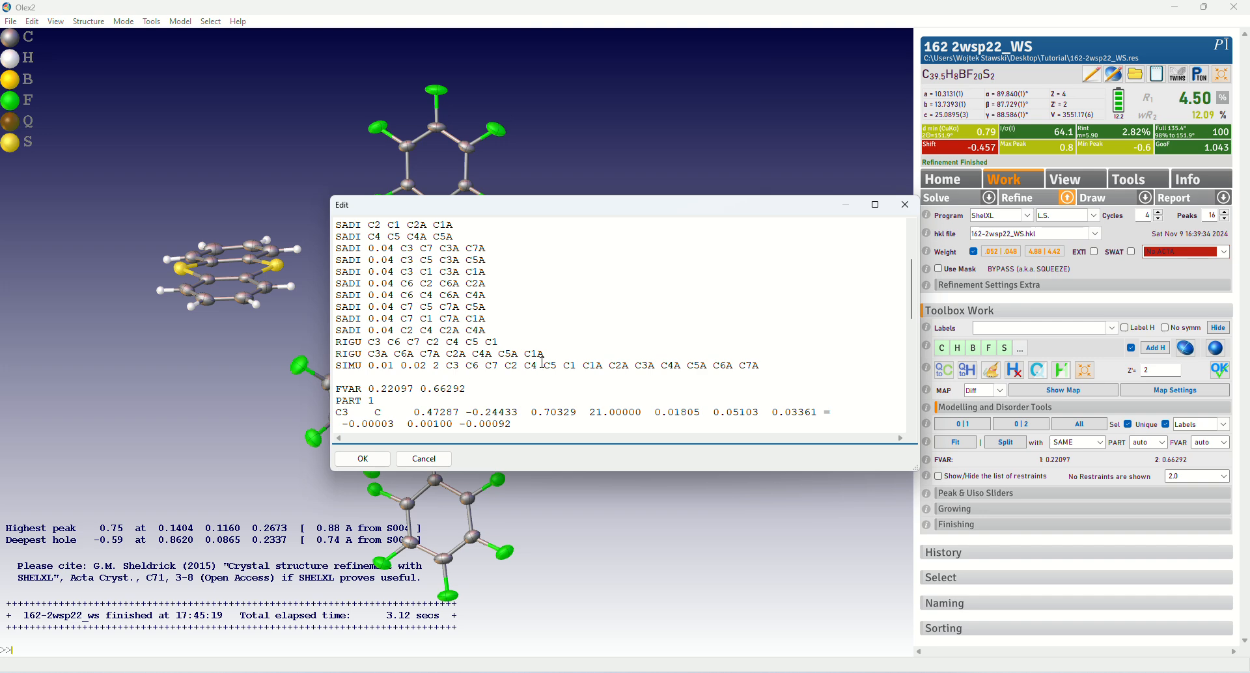
# Step: Examine which toluene atom pairs the first SADI distance restraints tie together between the two parts
pyautogui.moveTo(765, 378); pyautogui.dragTo(332, 267)
pyautogui.click(393, 295)
pyautogui.click(389, 354)
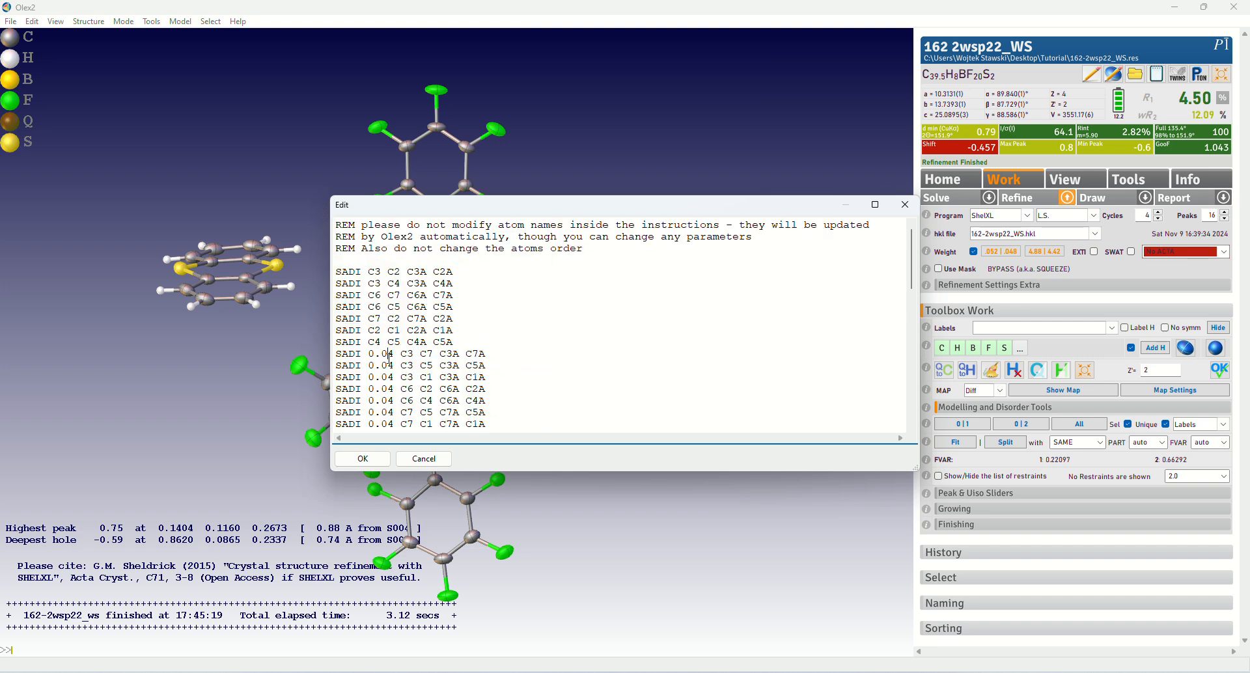
pyautogui.scroll(-2, 393, 387)
pyautogui.scroll(2, 393, 387)
pyautogui.click(495, 353)
pyautogui.moveTo(362, 269); pyautogui.dragTo(454, 271)
pyautogui.click(447, 285)
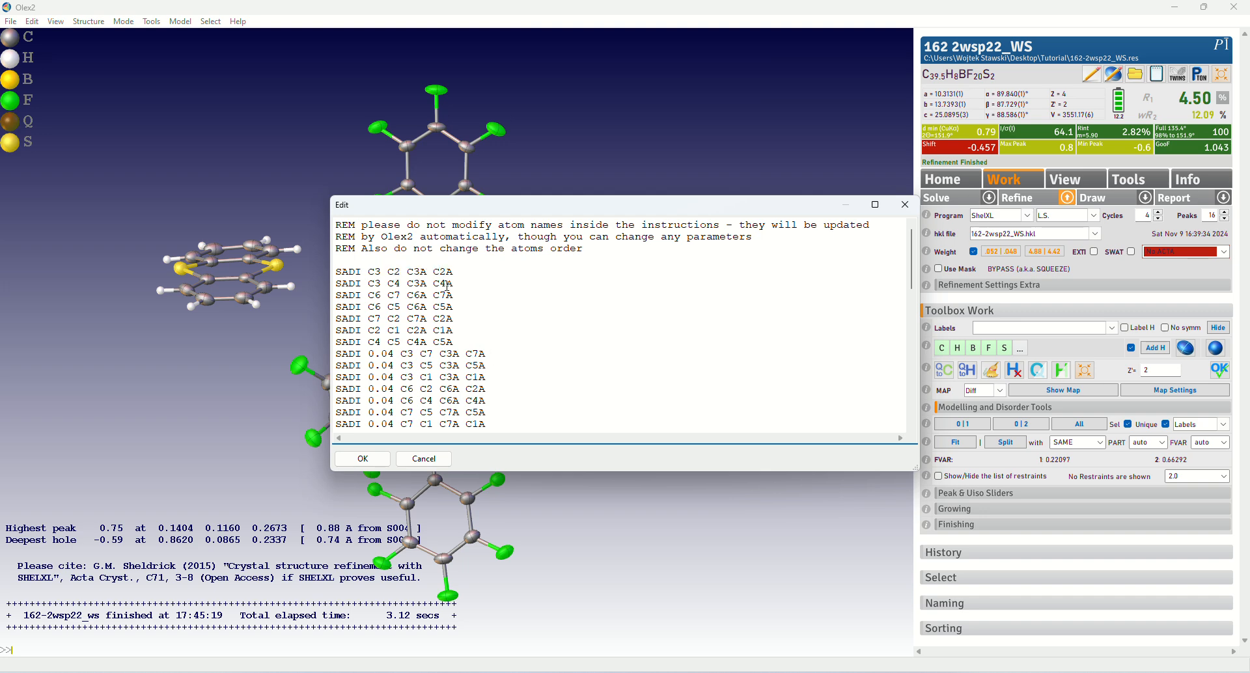
pyautogui.moveTo(341, 273); pyautogui.dragTo(443, 272)
pyautogui.click(376, 273)
pyautogui.moveTo(343, 297); pyautogui.dragTo(457, 297)
pyautogui.click(457, 297)
pyautogui.scroll(-2, 394, 312)
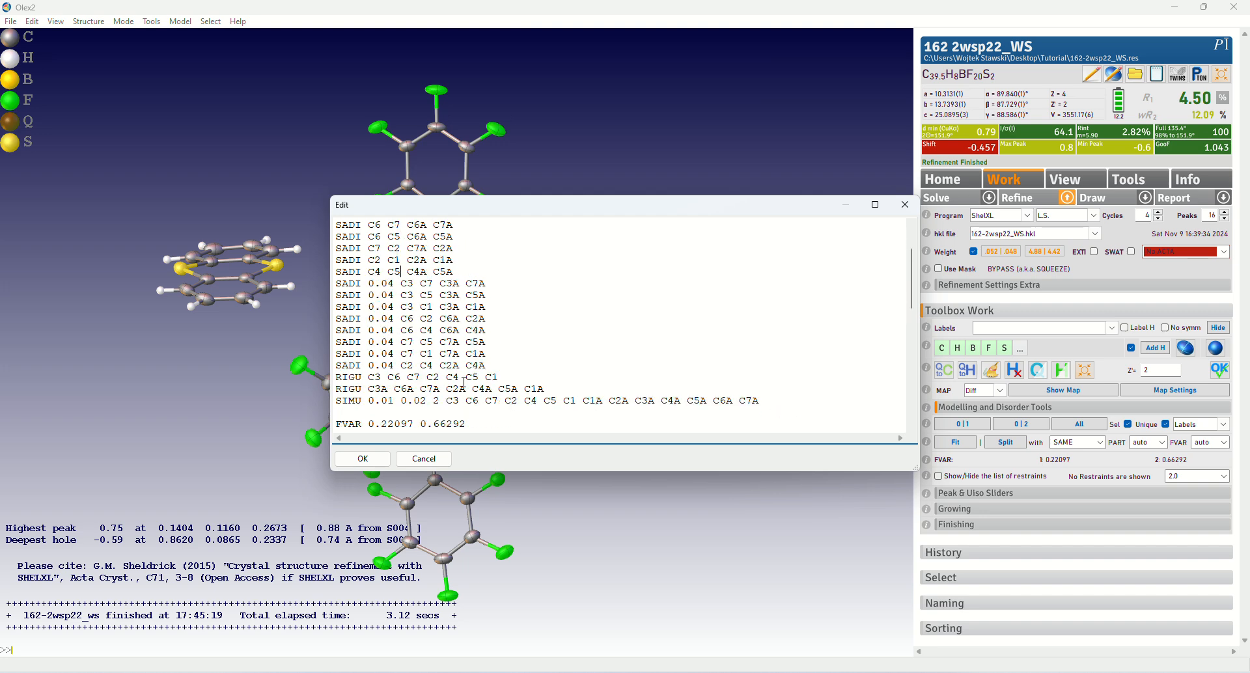
# Step: Review the SADI 0.04 lines together with the RIGU and SIMU lines, then close the instructions without changes
pyautogui.click(394, 295)
pyautogui.moveTo(413, 366); pyautogui.dragTo(392, 306)
pyautogui.click(423, 365)
pyautogui.click(395, 297)
pyautogui.moveTo(393, 283); pyautogui.dragTo(423, 355)
pyautogui.click(427, 364)
pyautogui.moveTo(532, 410); pyautogui.dragTo(334, 298)
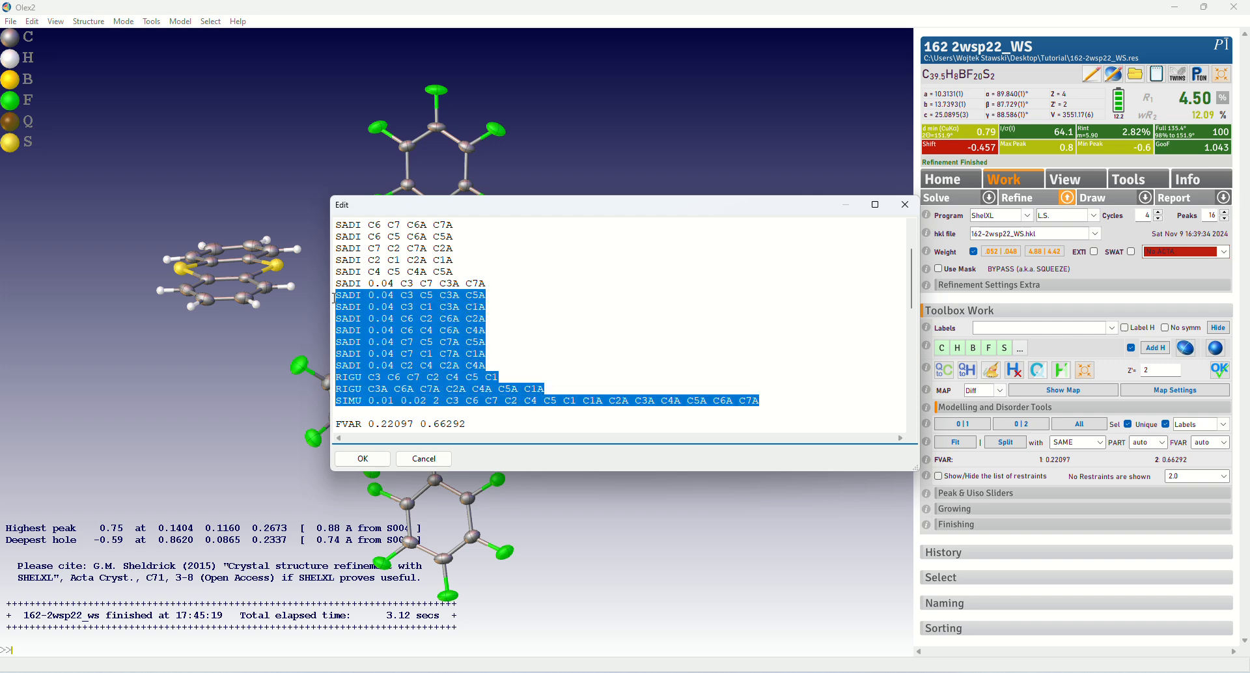
pyautogui.click(376, 307)
pyautogui.scroll(2, 394, 338)
pyautogui.scroll(-1, 394, 338)
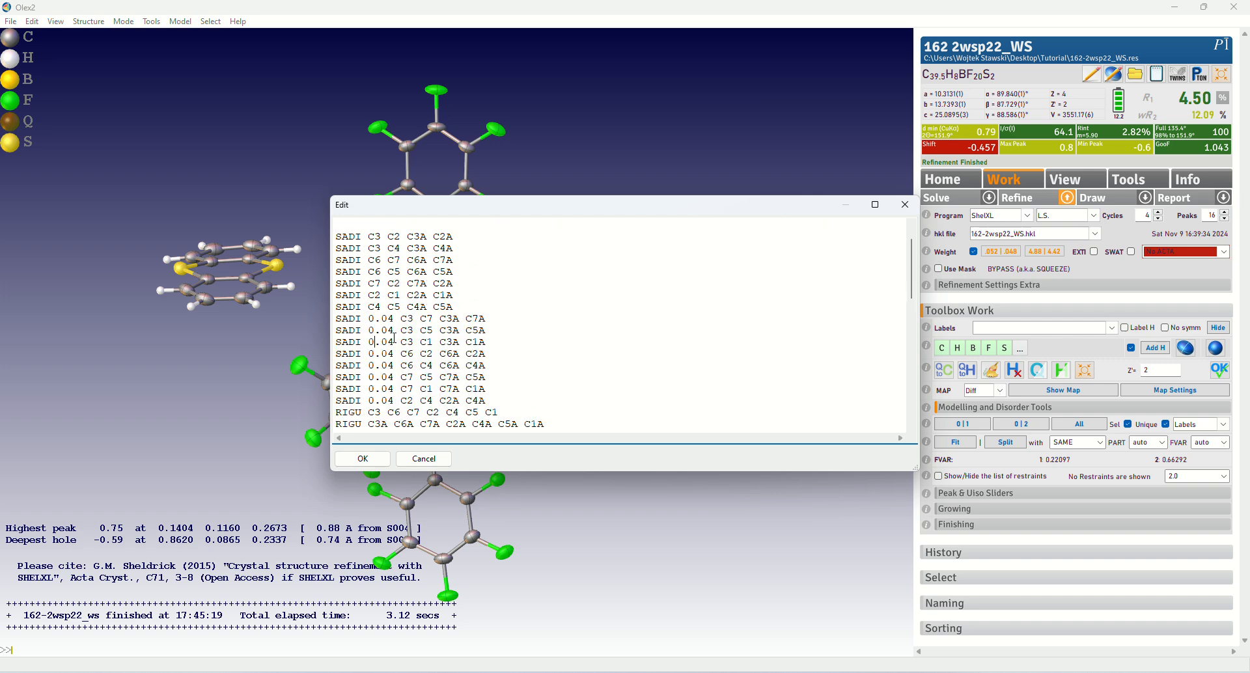
pyautogui.scroll(1, 395, 338)
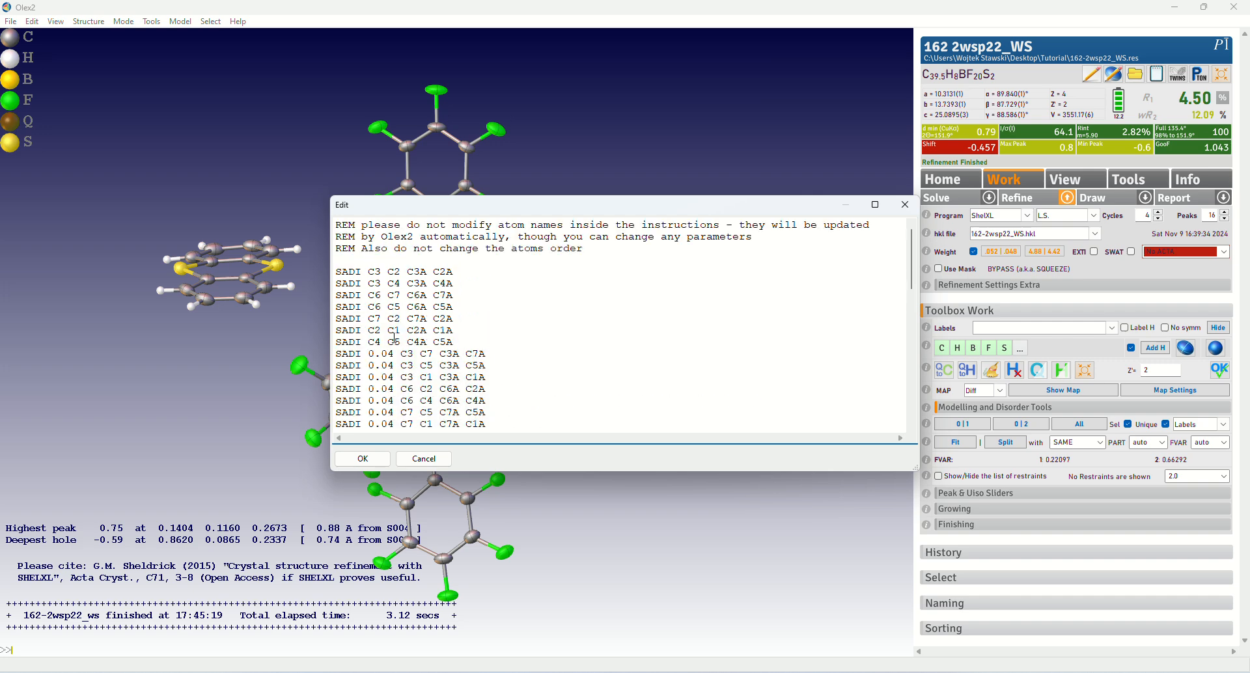
pyautogui.click(431, 463)
# Step: Add hydrogen atoms to the selected carbons of both toluene parts with the hadd command
pyautogui.moveTo(612, 364); pyautogui.dragTo(600, 395)
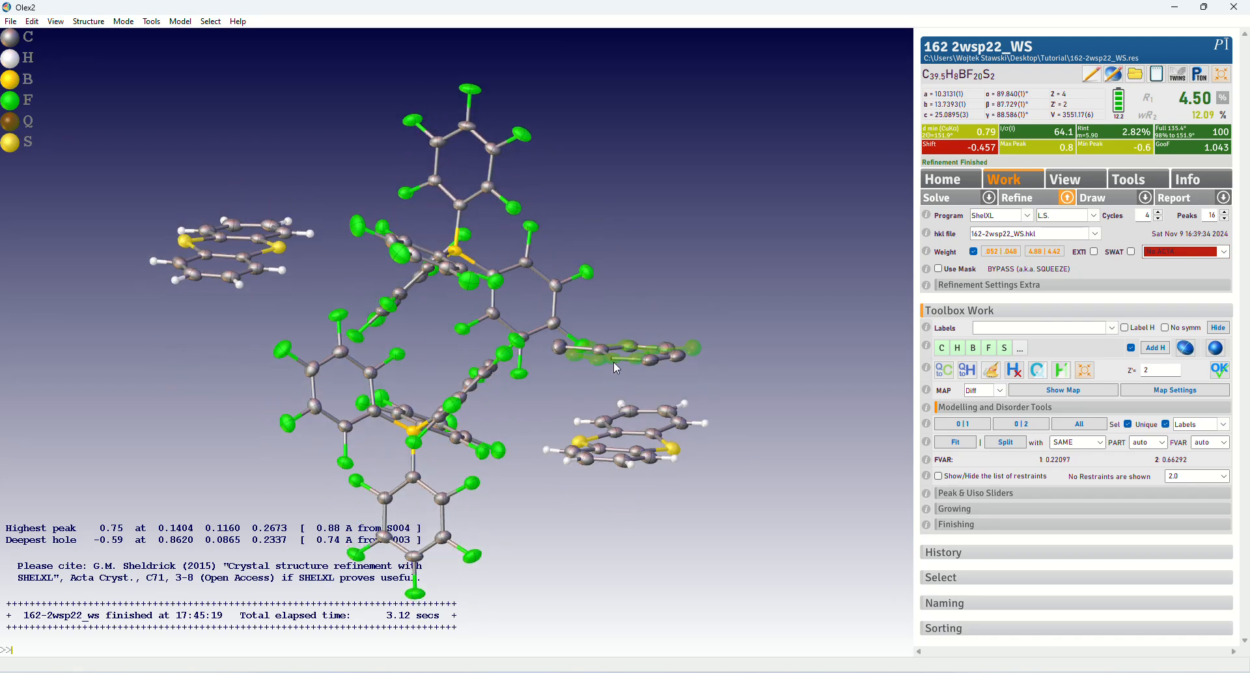
pyautogui.write('had')
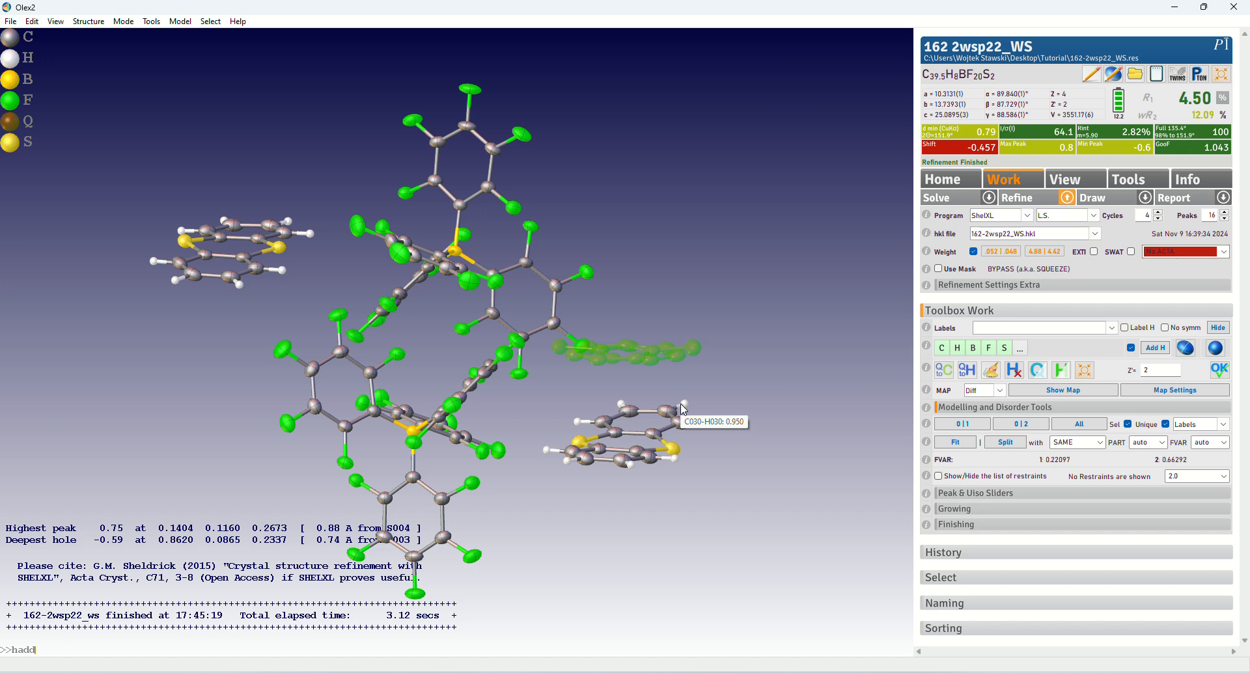
pyautogui.write('d')
pyautogui.press('Return')
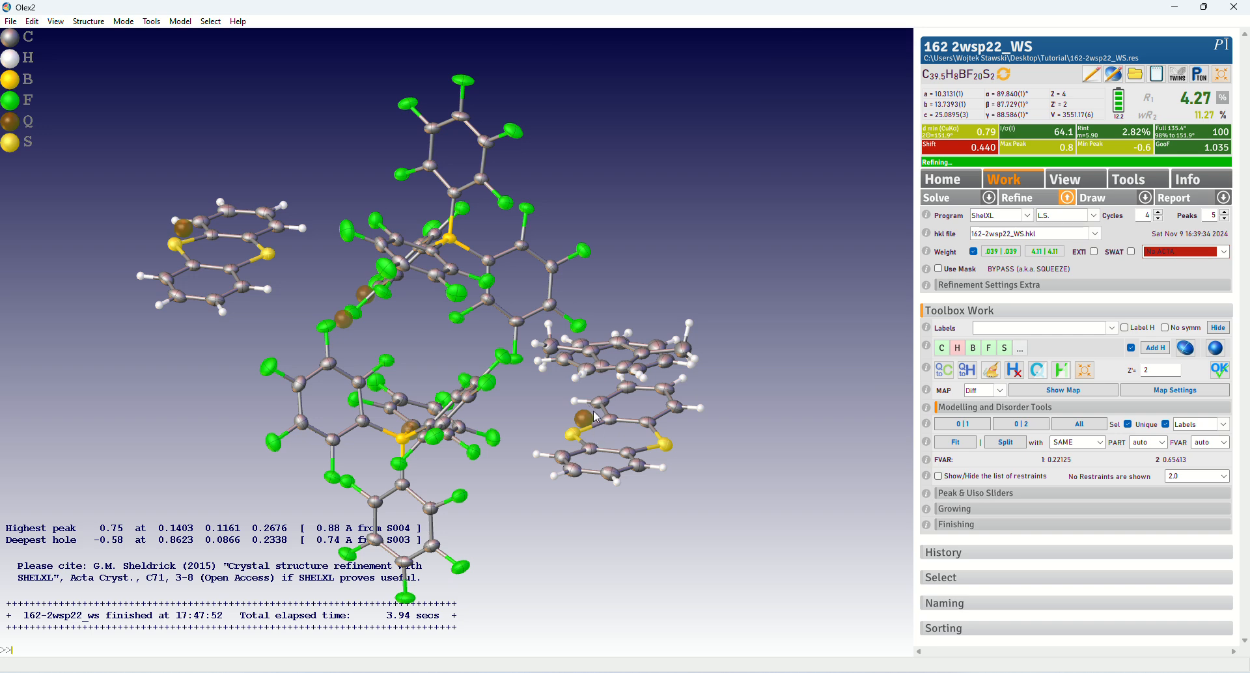
# Step: Refine the structure with the toluene hydrogen atoms included
pyautogui.moveTo(584, 403); pyautogui.dragTo(603, 395)
pyautogui.hotkey('ctrl', 'r')
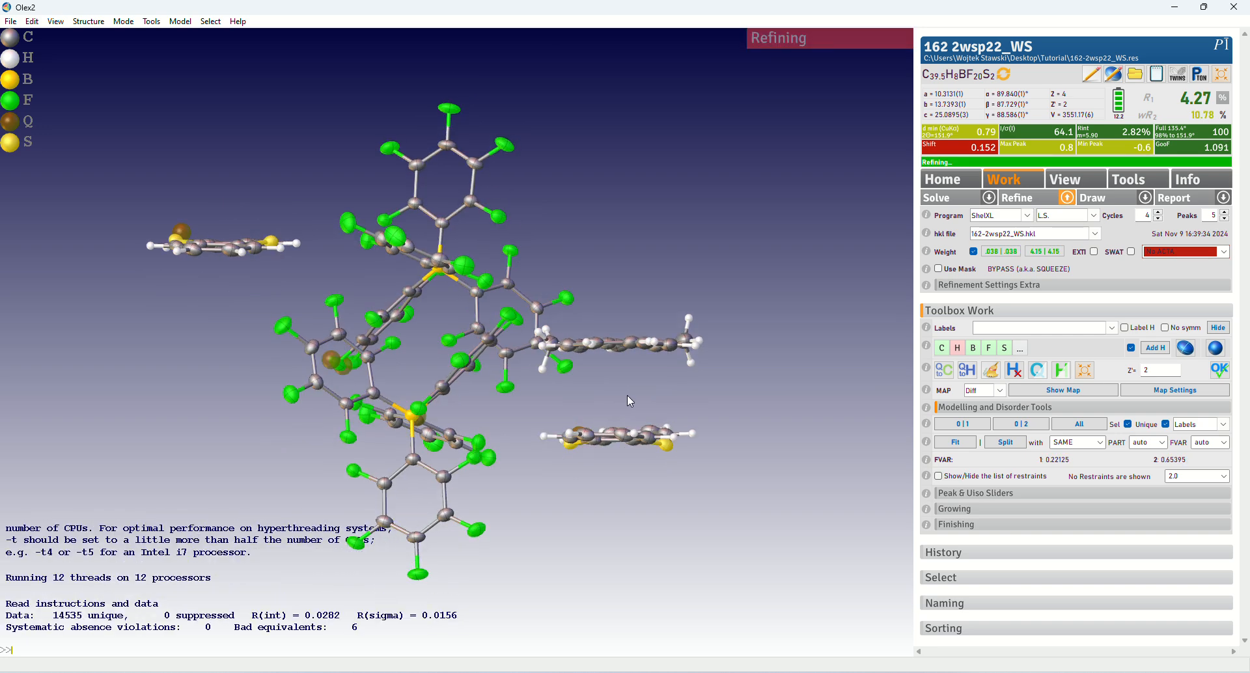
pyautogui.moveTo(635, 377); pyautogui.dragTo(636, 404)
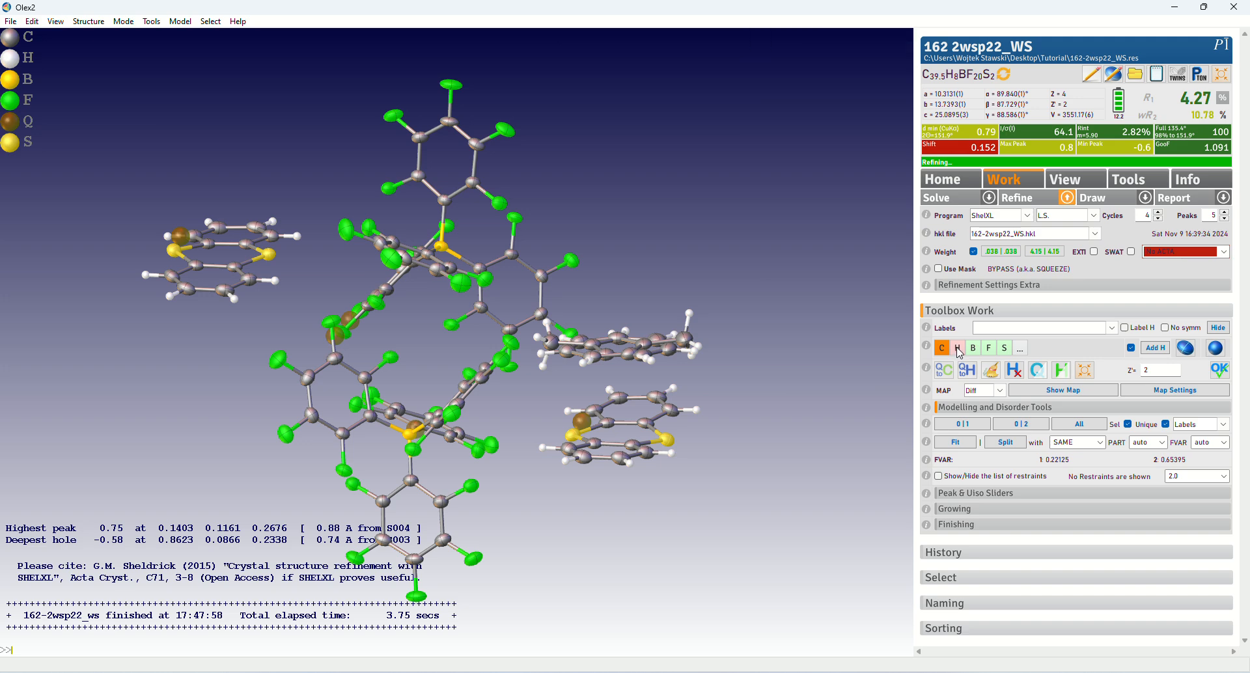
# Step: Set the refinement cycles to 20 and update the formula to match the model's atom content
pyautogui.doubleClick(1147, 216)
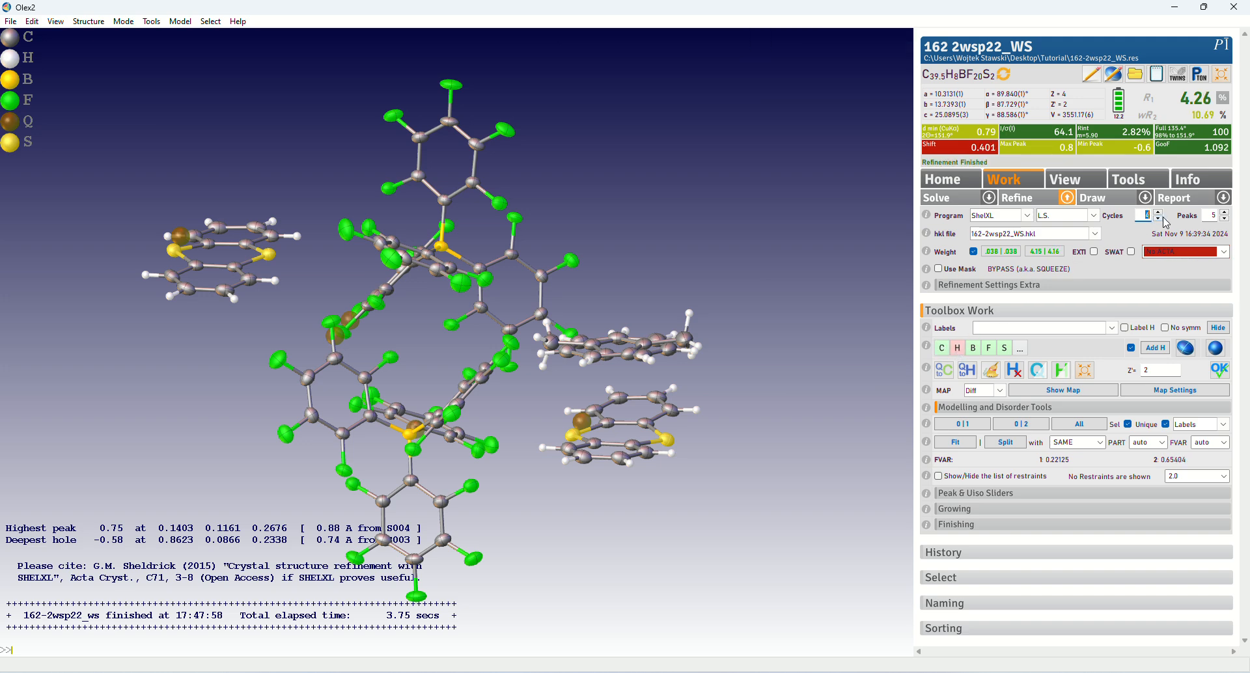
pyautogui.write('20')
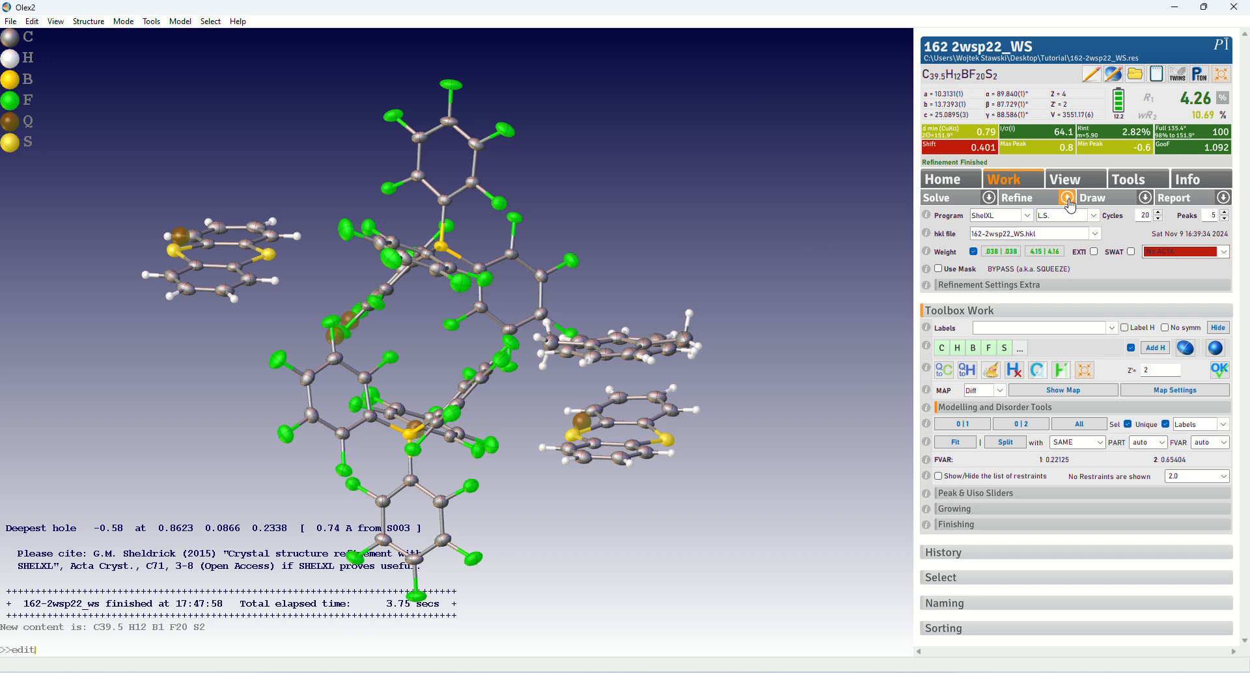
# Step: Open the instruction file for editing, set Z to 2 on the ZERR line, save it and refine the structure
pyautogui.press('Return')
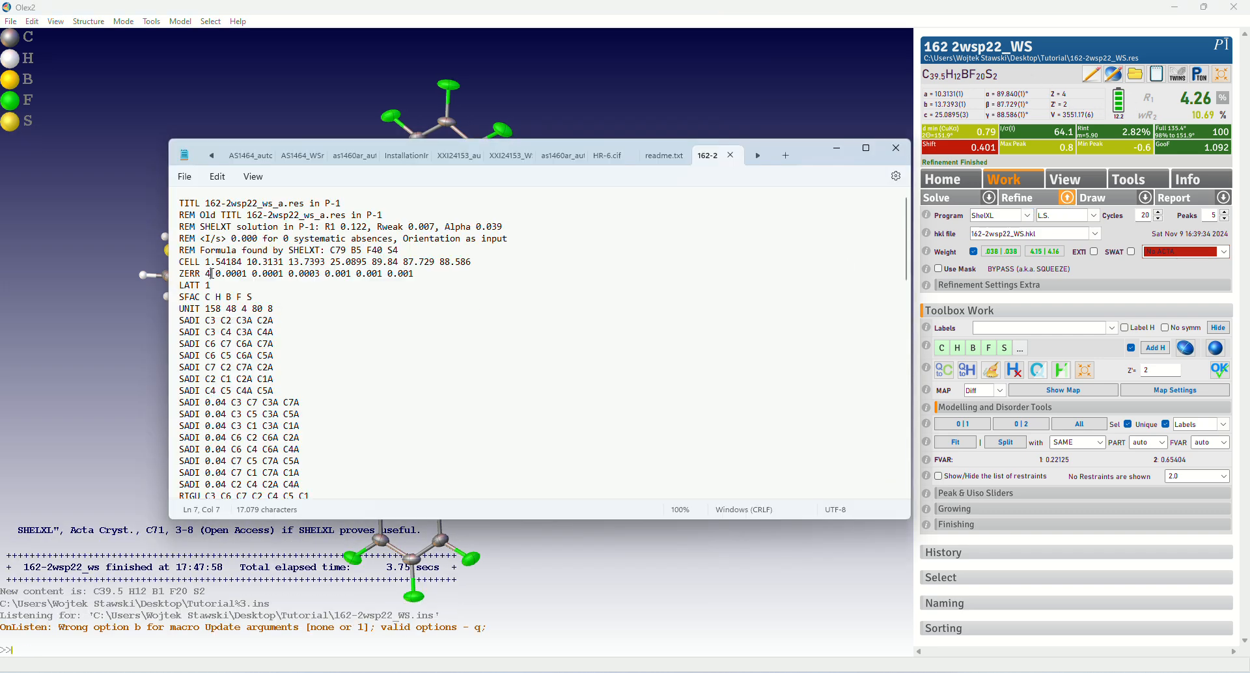
pyautogui.click(185, 176)
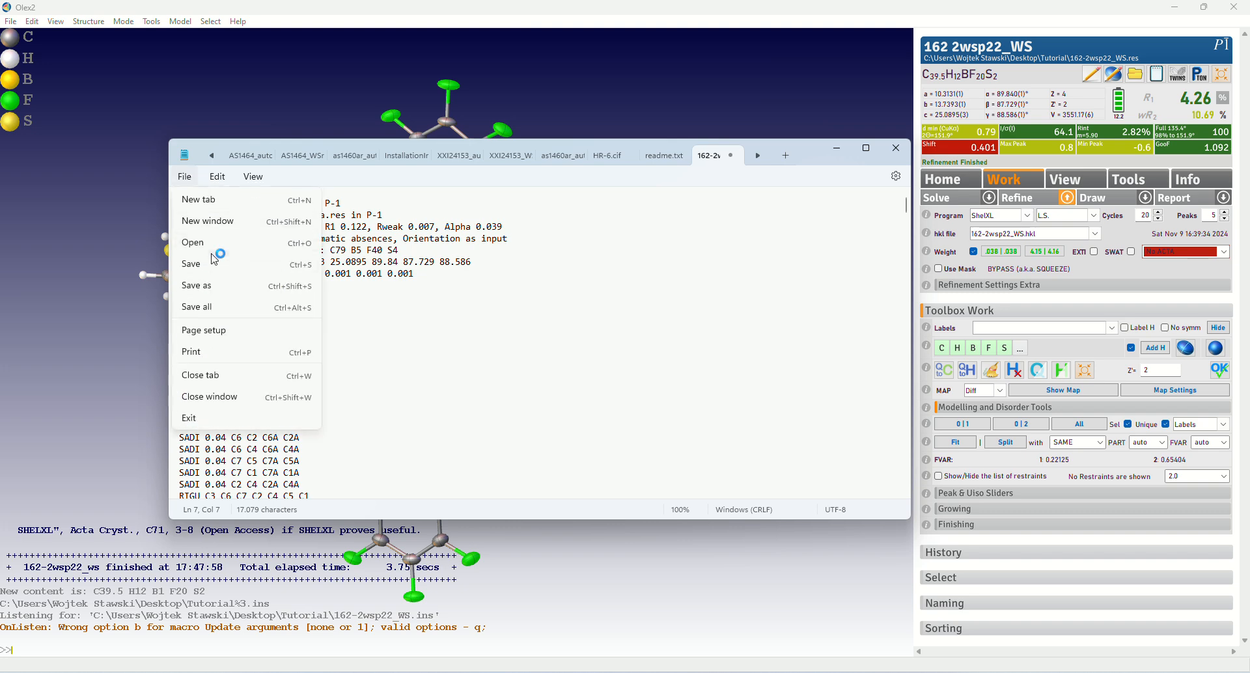
pyautogui.click(212, 264)
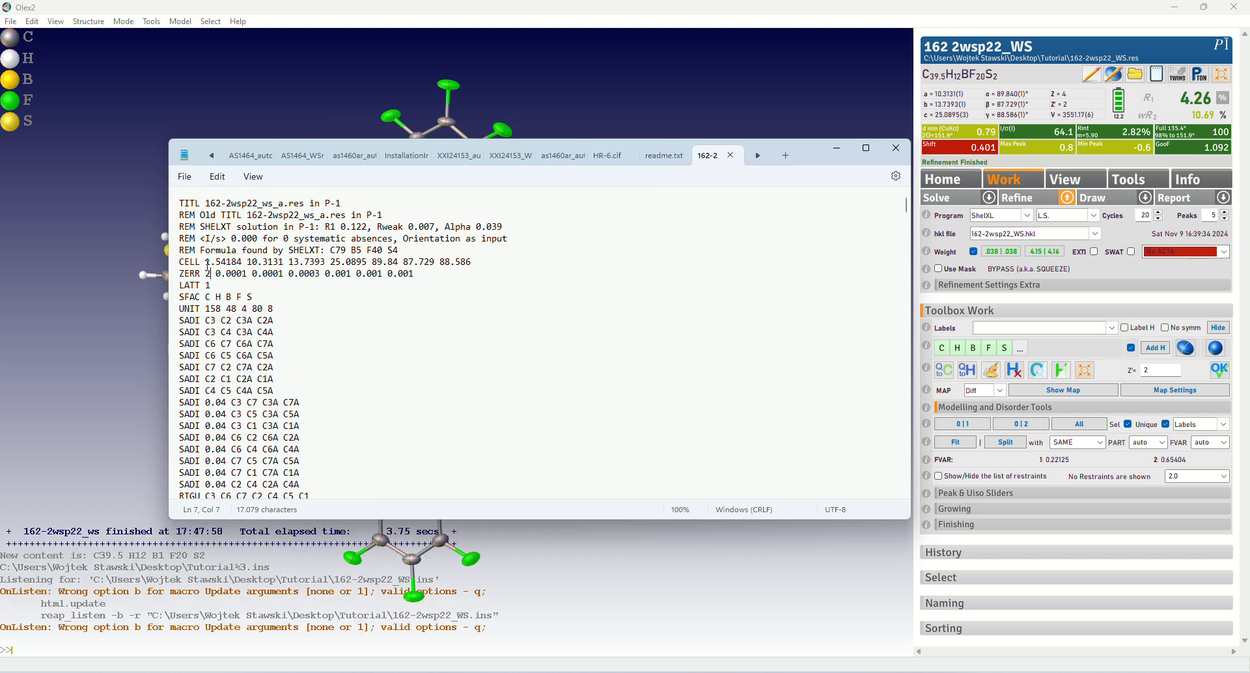
pyautogui.click(895, 148)
pyautogui.click(1028, 202)
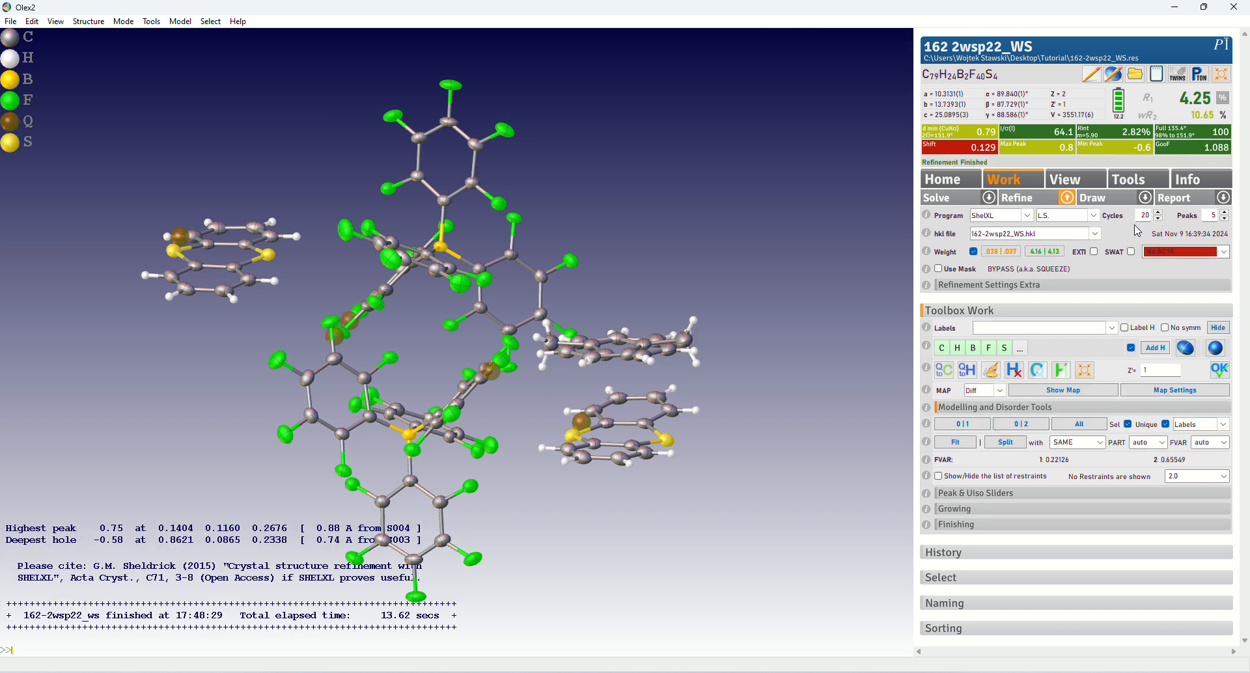
# Step: Switch on ACTA for the refinement and refine the structure again
pyautogui.click(1223, 254)
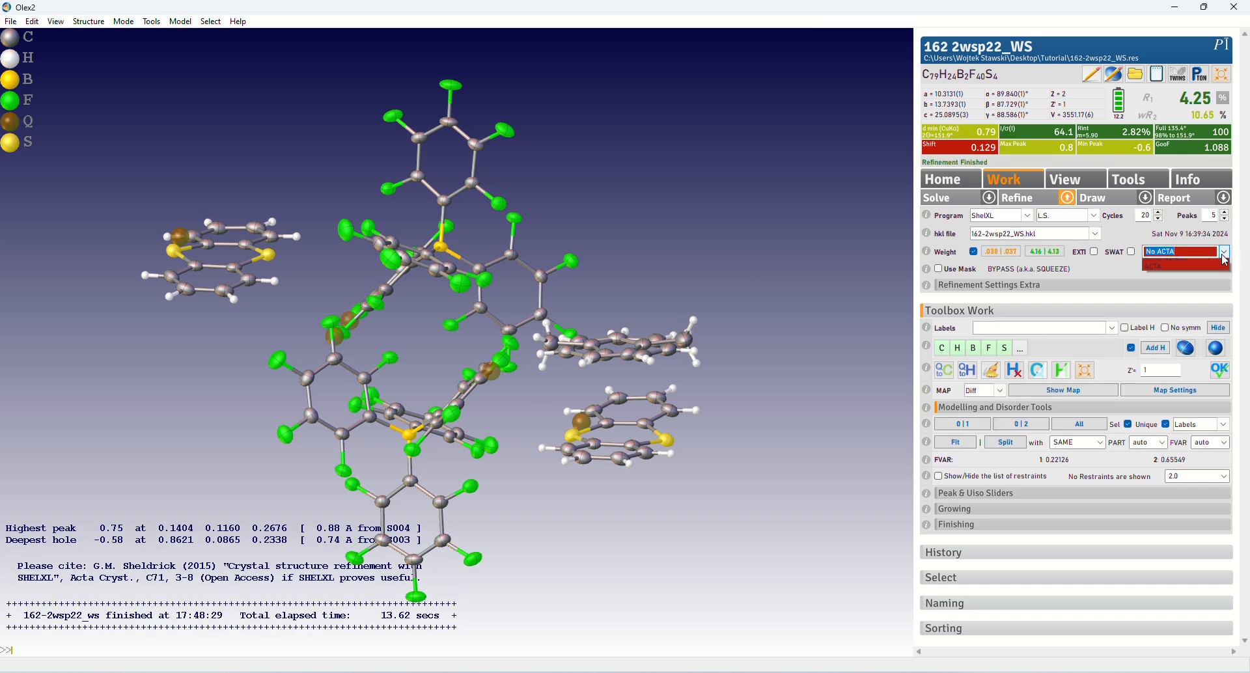
pyautogui.click(1190, 282)
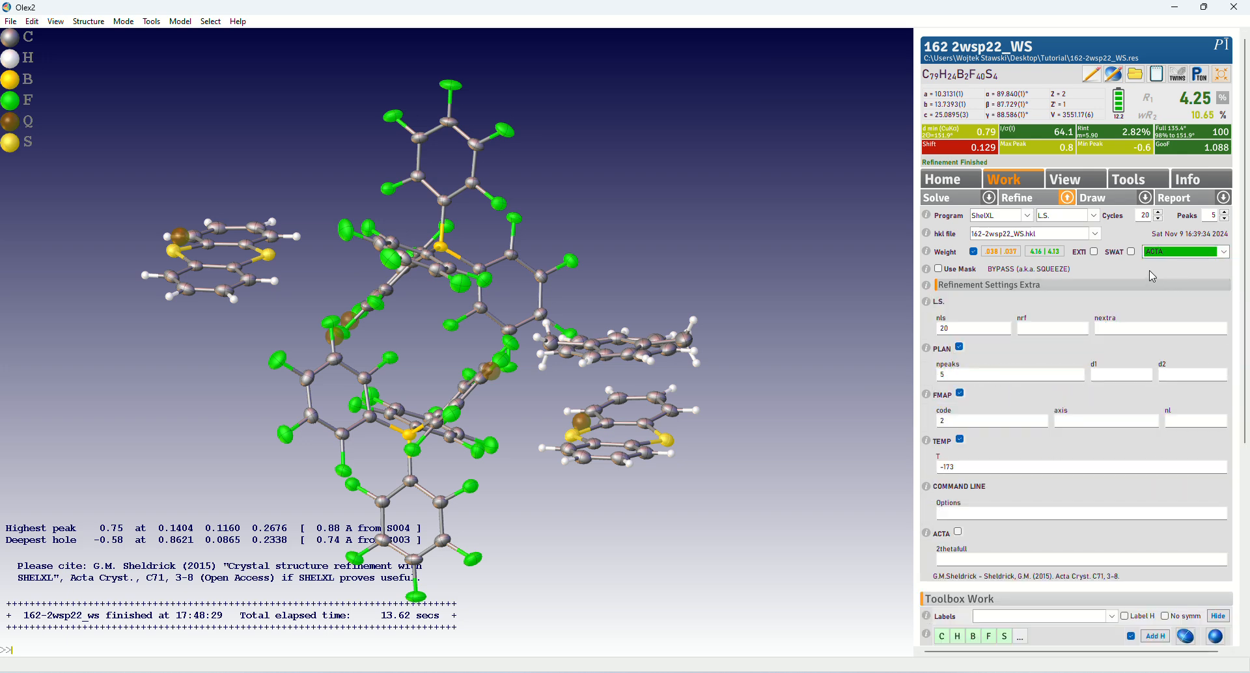
pyautogui.click(1026, 208)
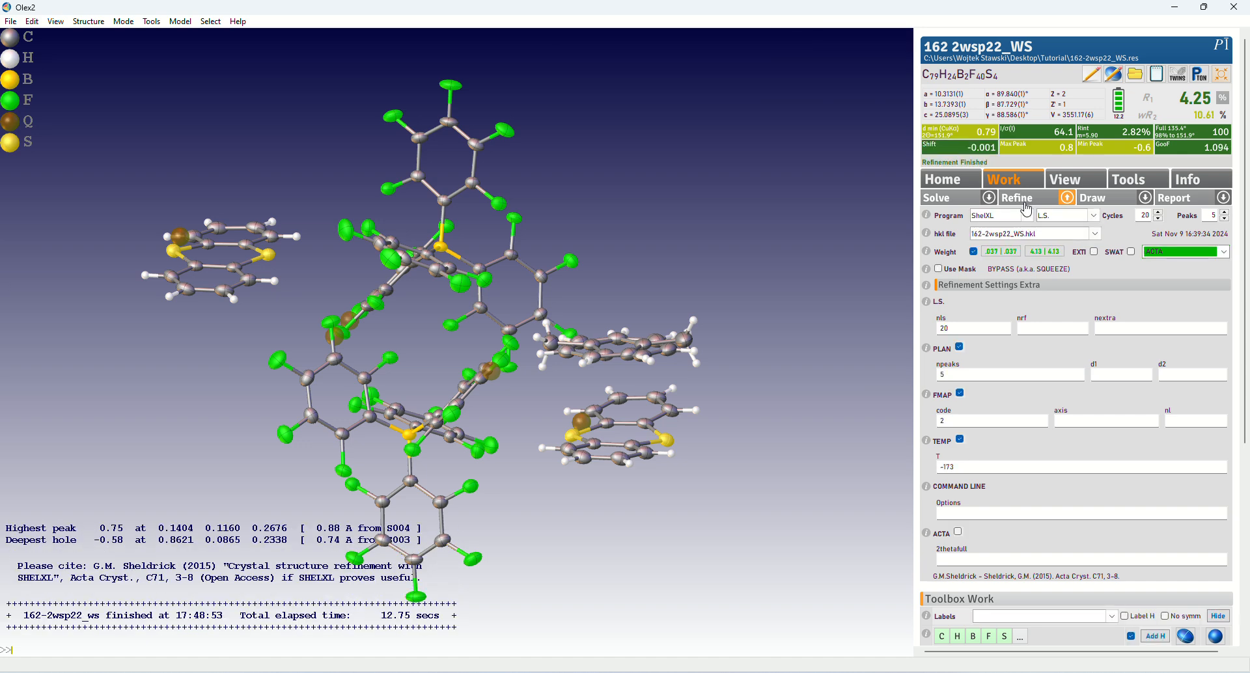
# Step: Inspect the refined model around the disordered toluene and open the report settings
pyautogui.moveTo(797, 206); pyautogui.dragTo(772, 230)
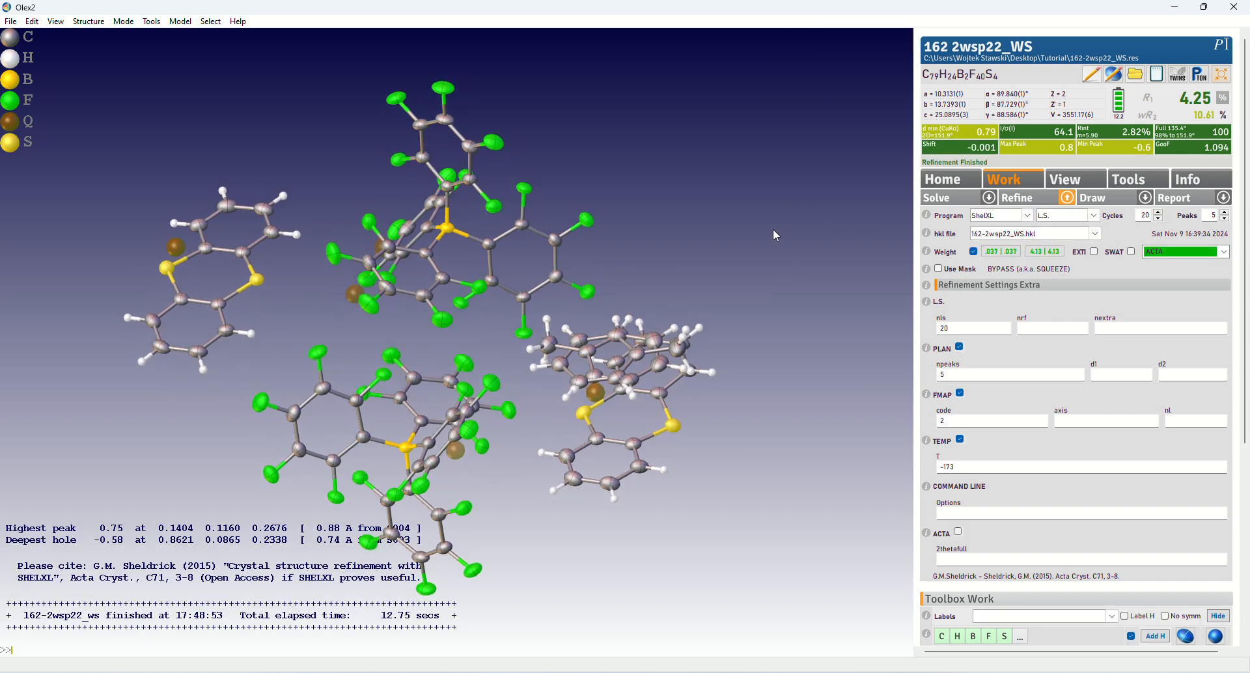
pyautogui.moveTo(769, 227); pyautogui.dragTo(748, 289, button='right')
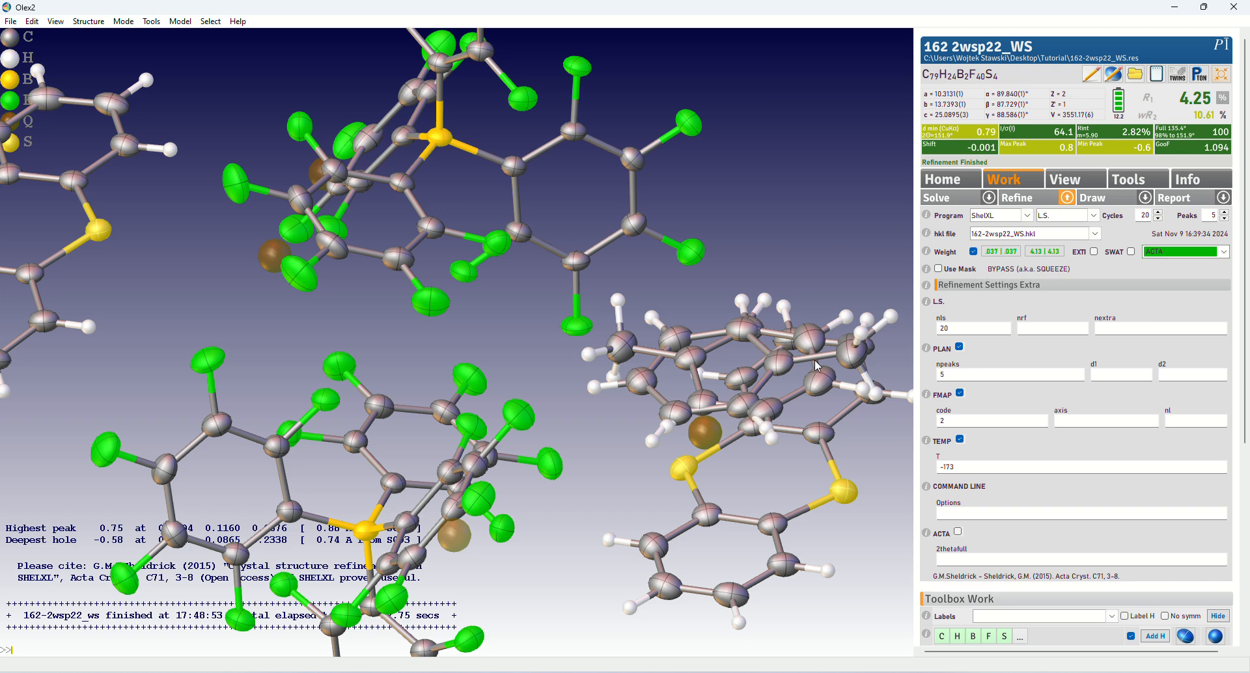
pyautogui.moveTo(817, 363)
pyautogui.moveTo(763, 388)
pyautogui.moveTo(655, 366); pyautogui.dragTo(630, 366, button='right')
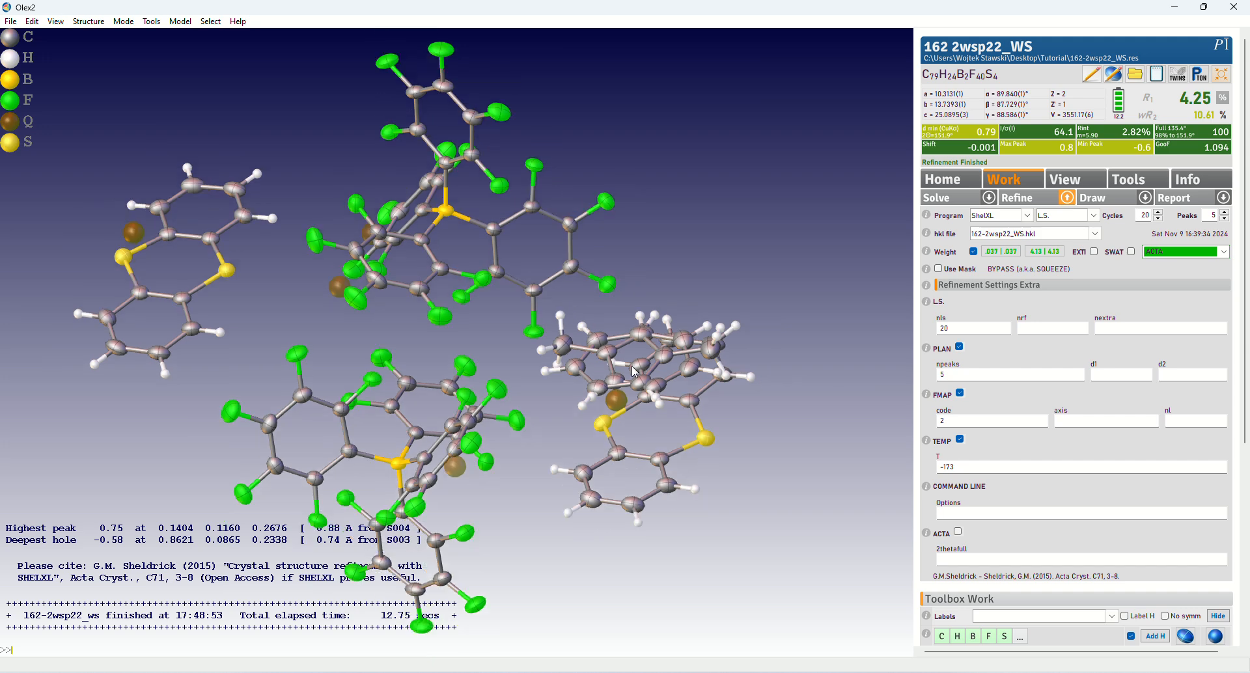
pyautogui.click(1221, 198)
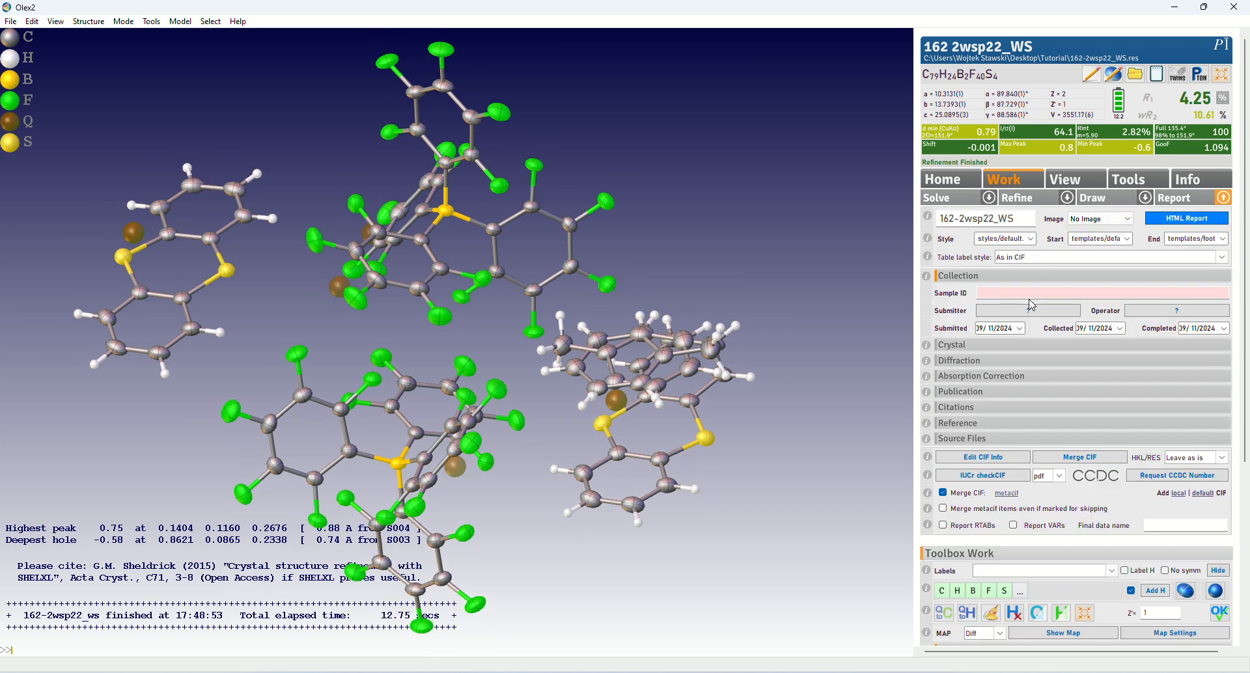
# Step: Check the Crystal and Diffraction report details and request the IUCr checkCIF report as a PDF
pyautogui.click(981, 351)
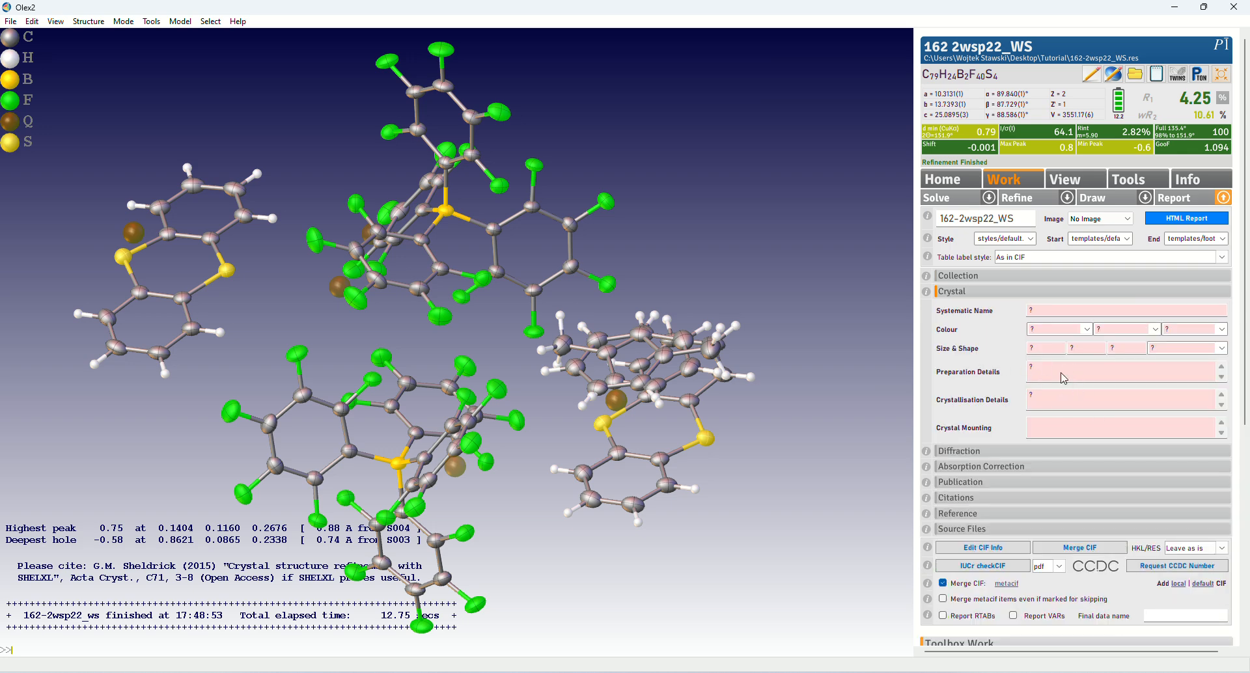
pyautogui.click(1025, 451)
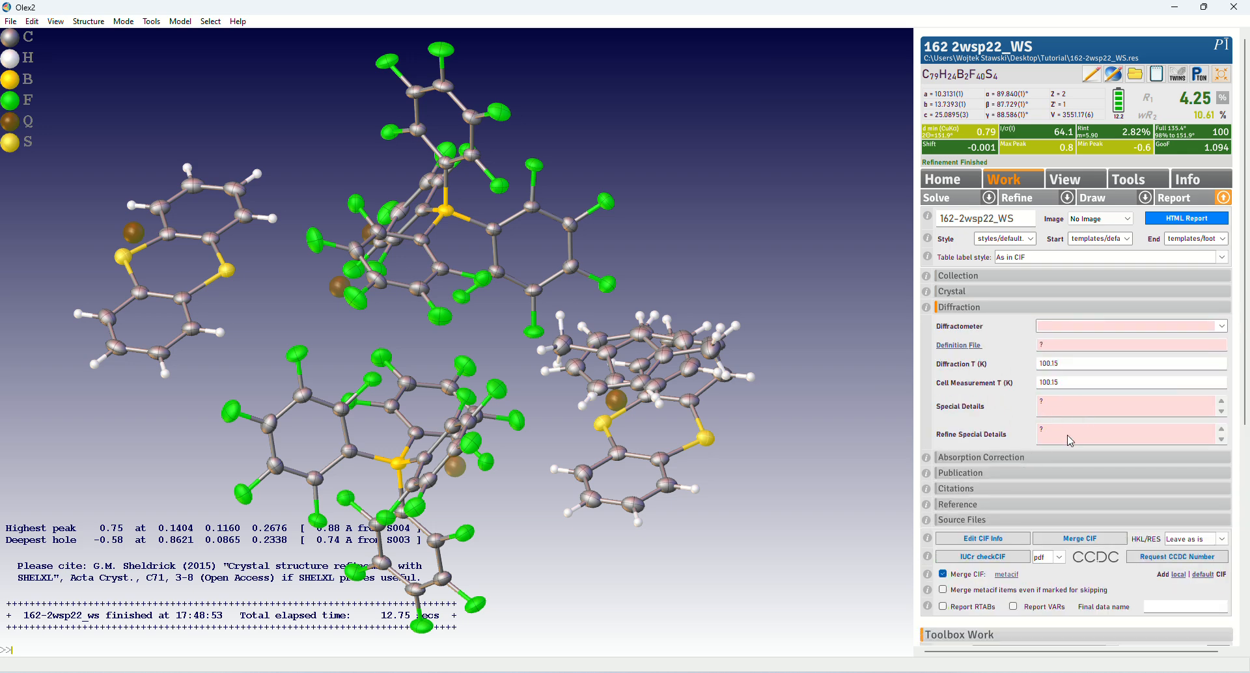
pyautogui.scroll(-2, 1002, 458)
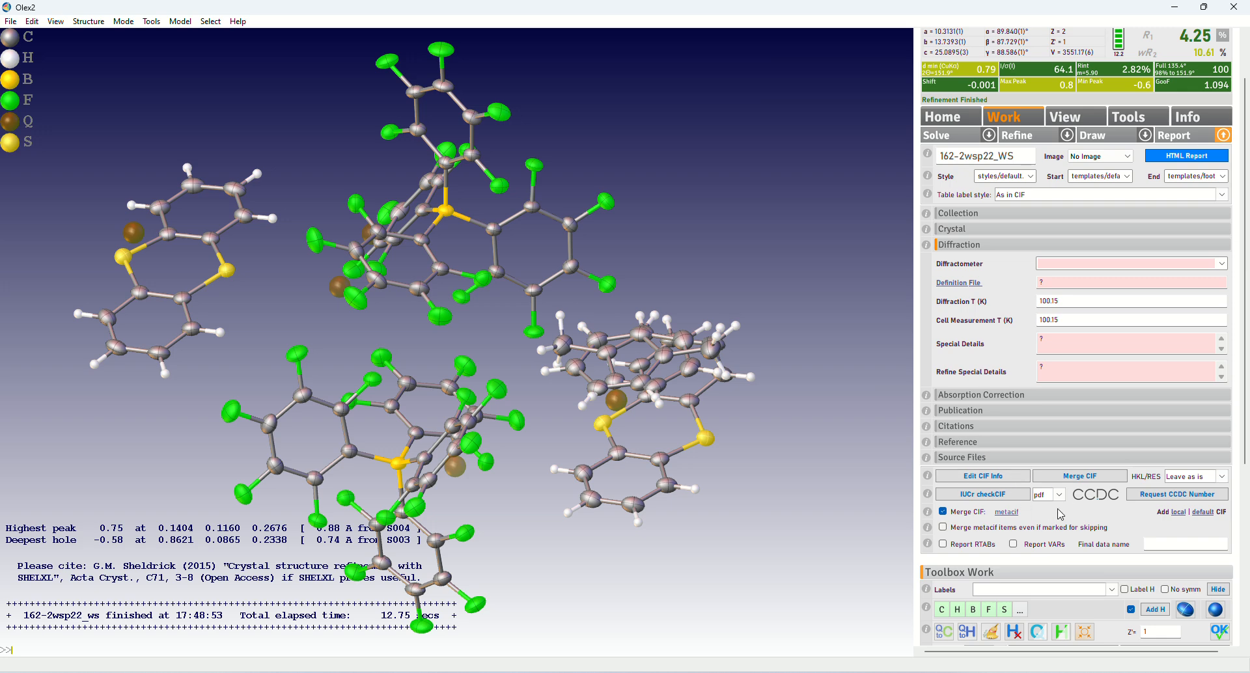
pyautogui.click(995, 499)
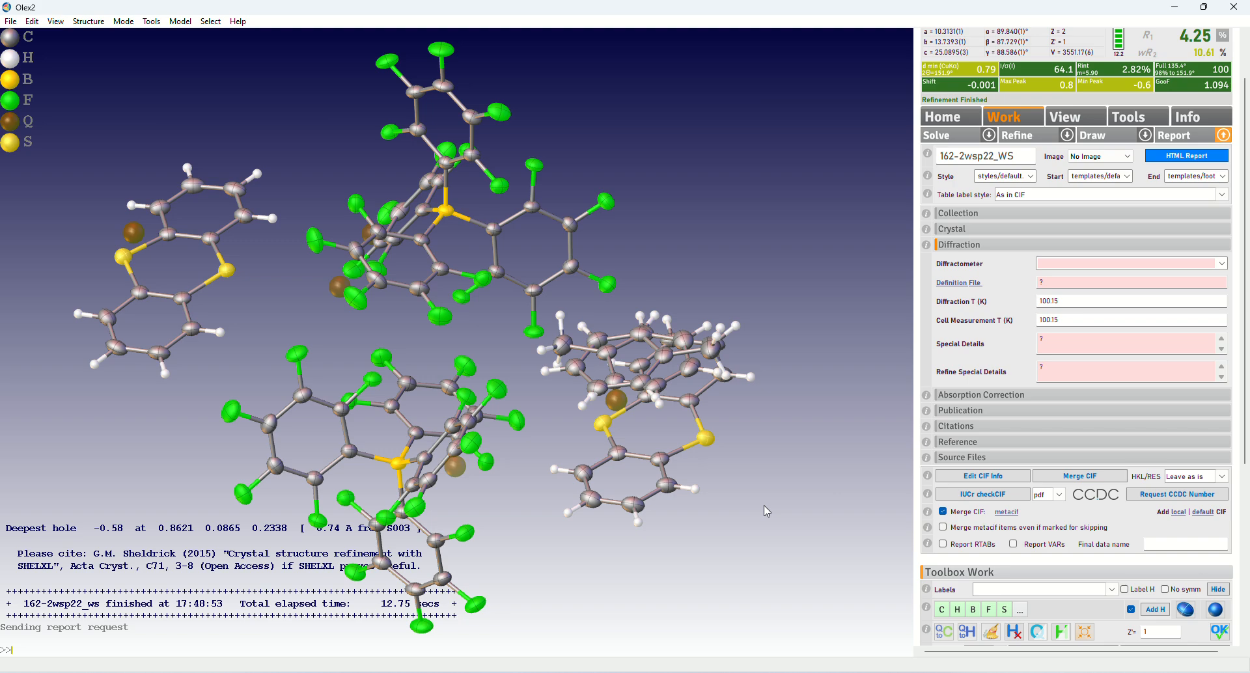
# Step: Switch to the Tutorial folder and open 162-2wsp22_WS.cif in Mercury
pyautogui.moveTo(766, 511); pyautogui.dragTo(763, 482)
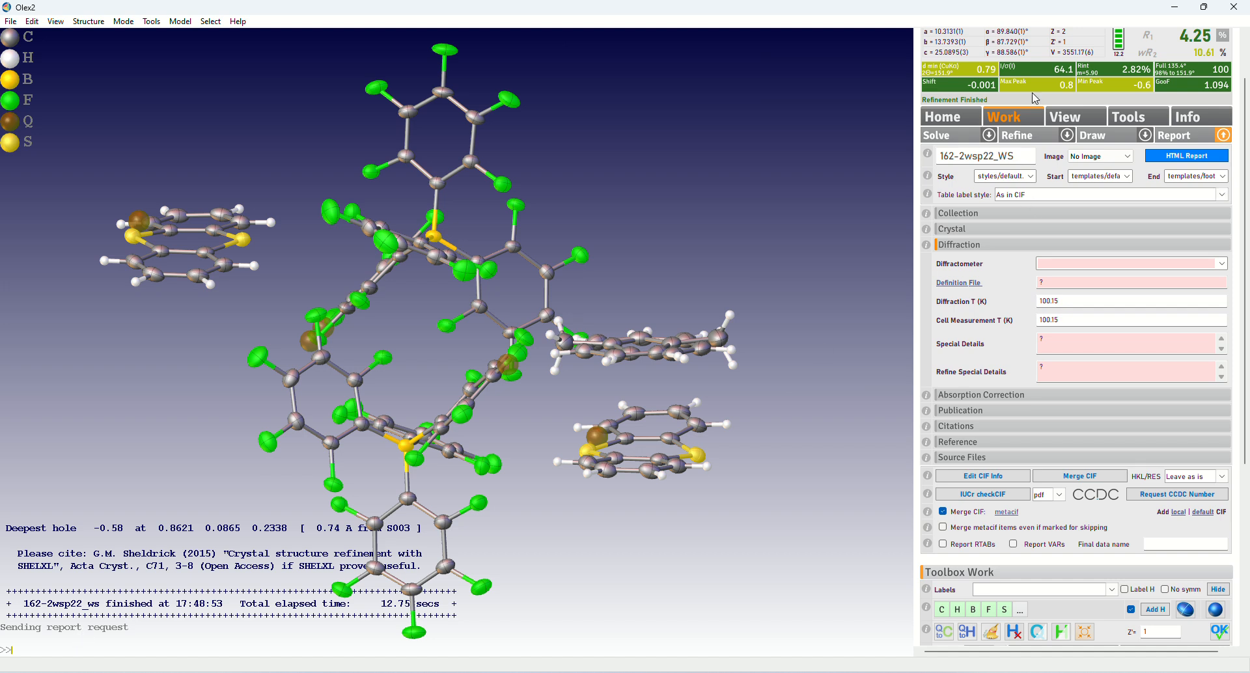
pyautogui.click(1174, 8)
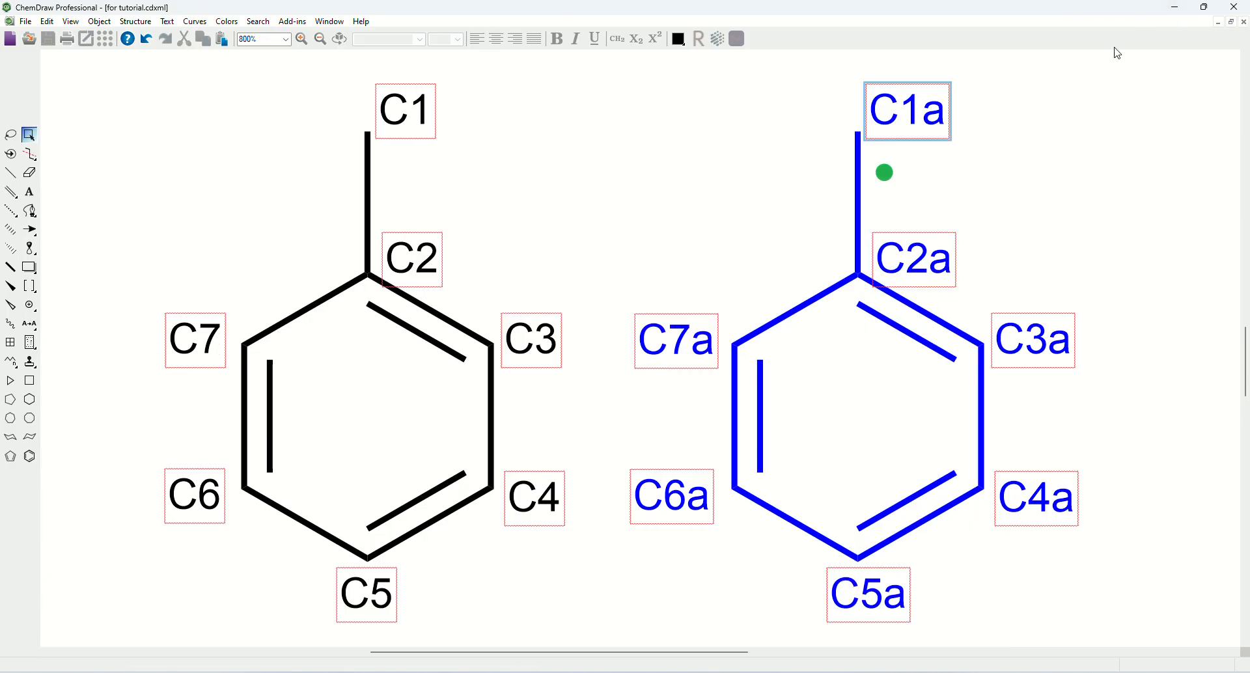
pyautogui.click(1178, 9)
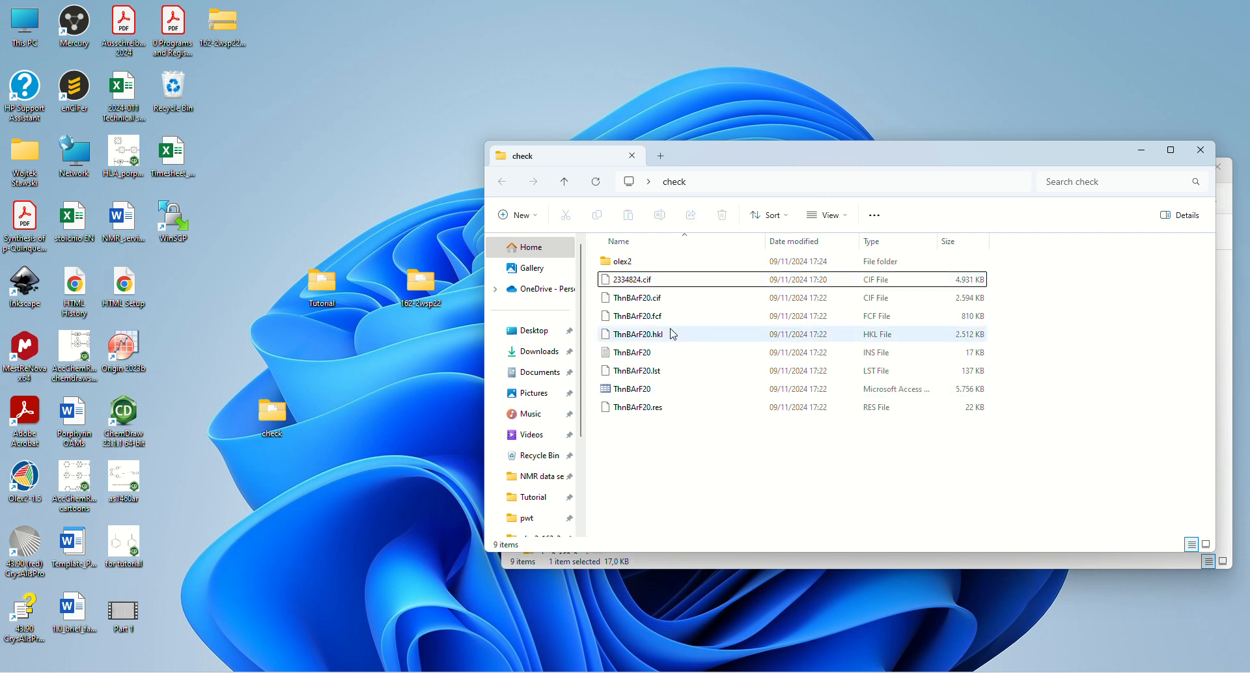
pyautogui.keyDown('ctrl'); pyautogui.click(658, 286); pyautogui.keyUp('ctrl')
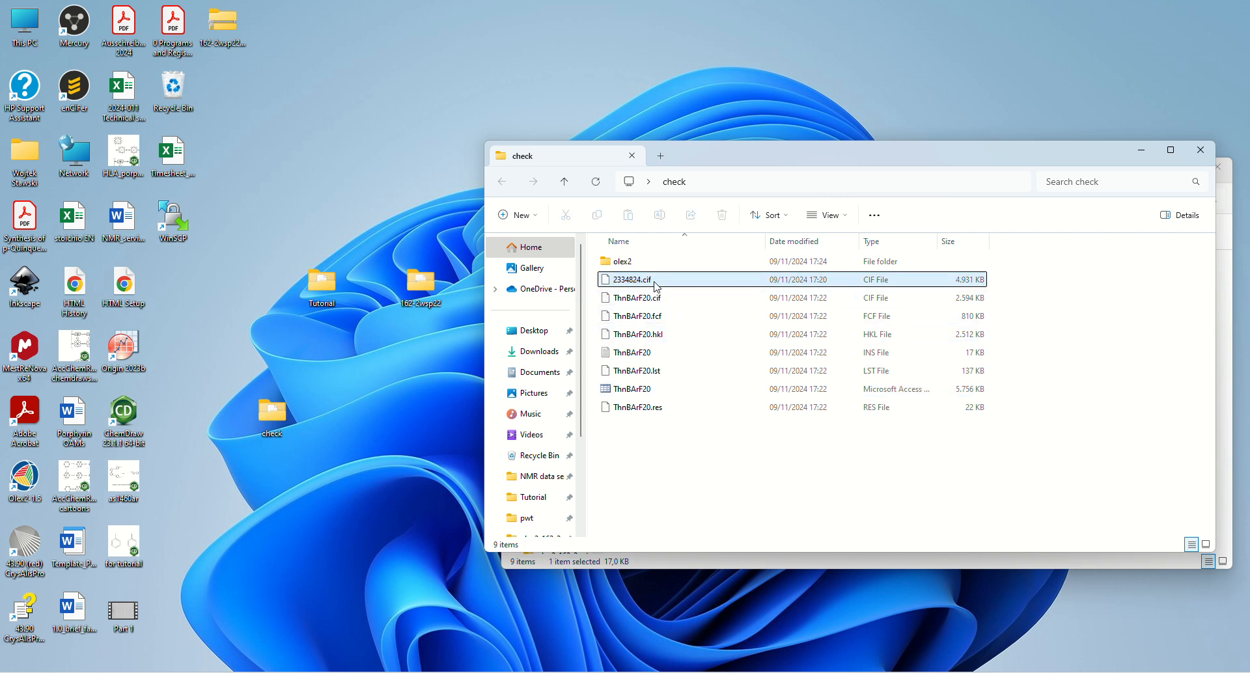
pyautogui.moveTo(732, 160); pyautogui.dragTo(526, 263)
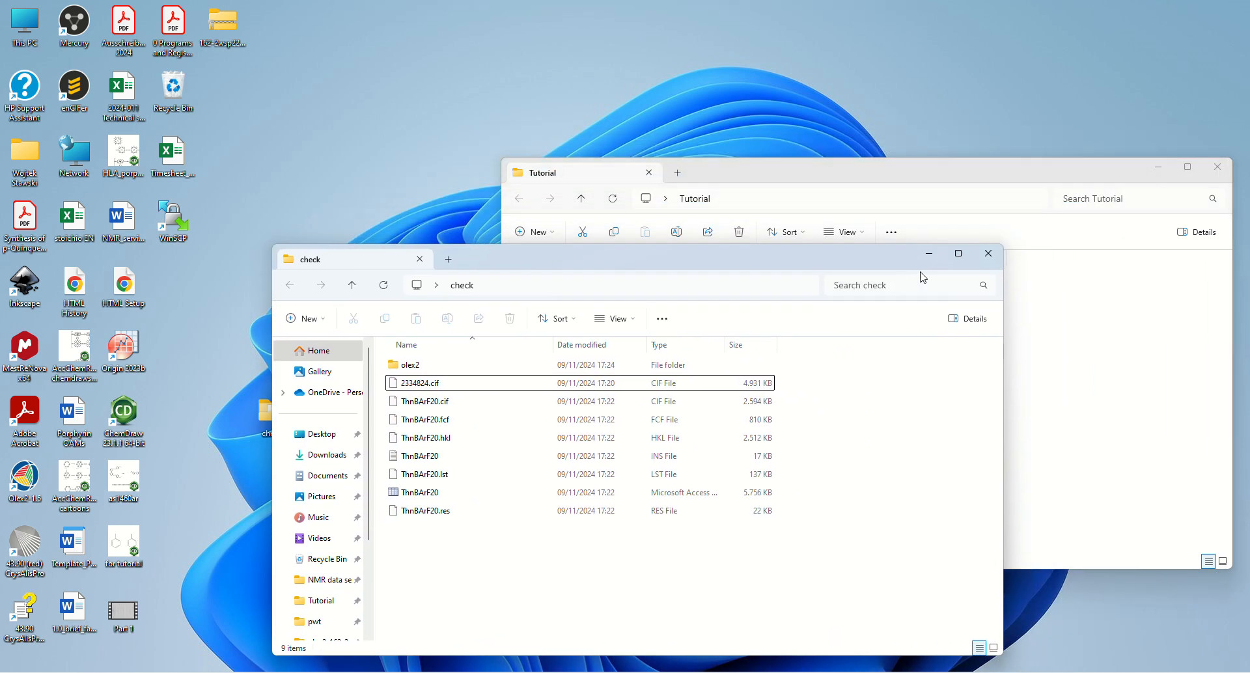
pyautogui.click(929, 255)
pyautogui.click(679, 456)
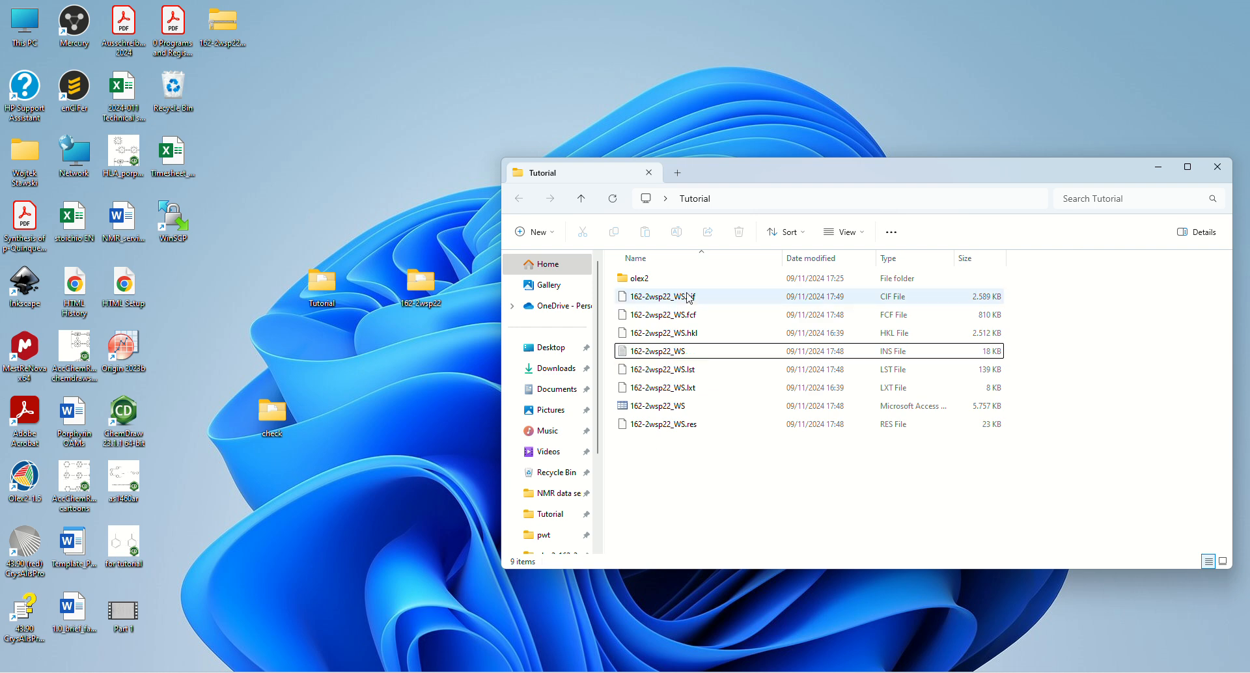
pyautogui.moveTo(680, 302); pyautogui.dragTo(74, 29)
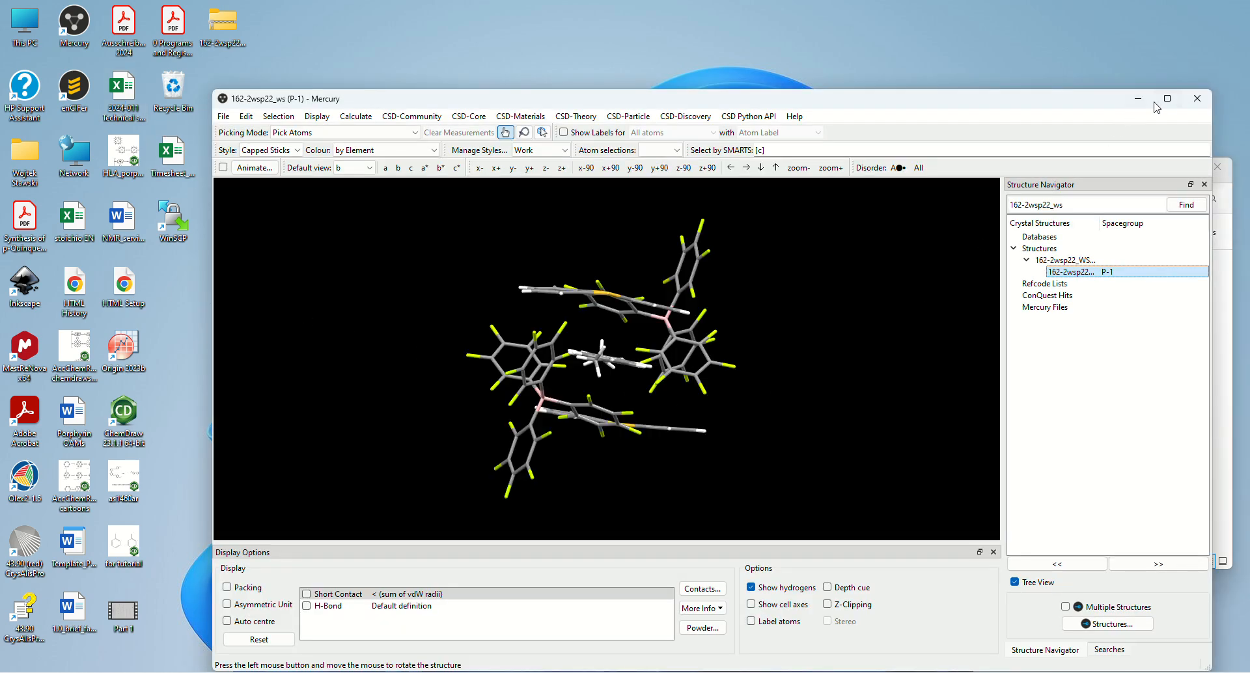
# Step: Maximize the Mercury window and display short contacts below the sum of vdW radii for the structure
pyautogui.click(1166, 99)
pyautogui.moveTo(475, 306); pyautogui.dragTo(456, 507)
pyautogui.click(94, 597)
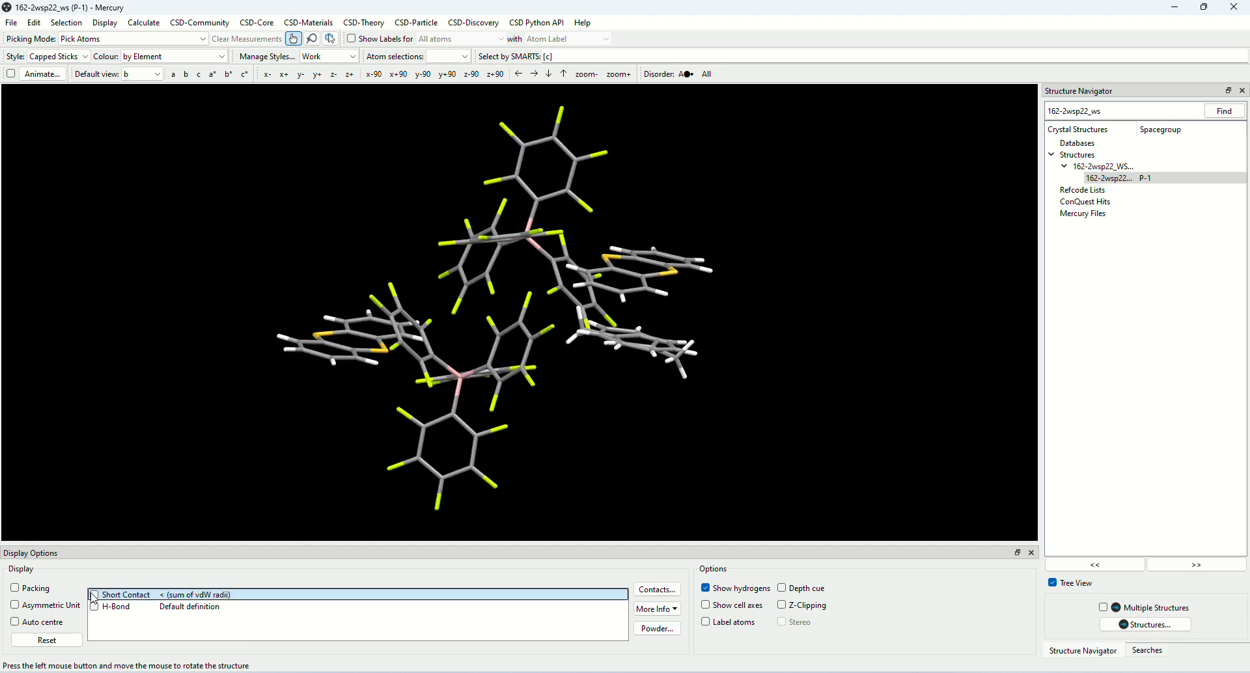
pyautogui.click(94, 596)
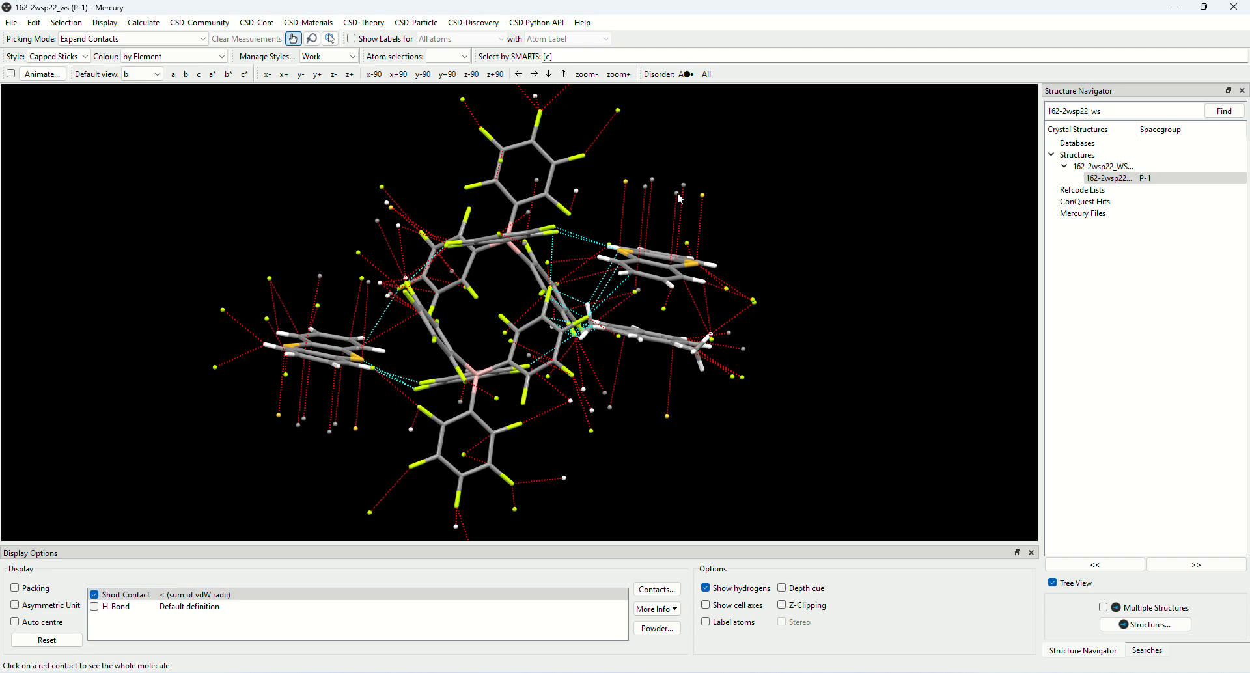
# Step: Expand the short contacts of the thianthrene above the toluene and inspect its stacking with neighbouring molecules
pyautogui.click(680, 197)
pyautogui.click(640, 154)
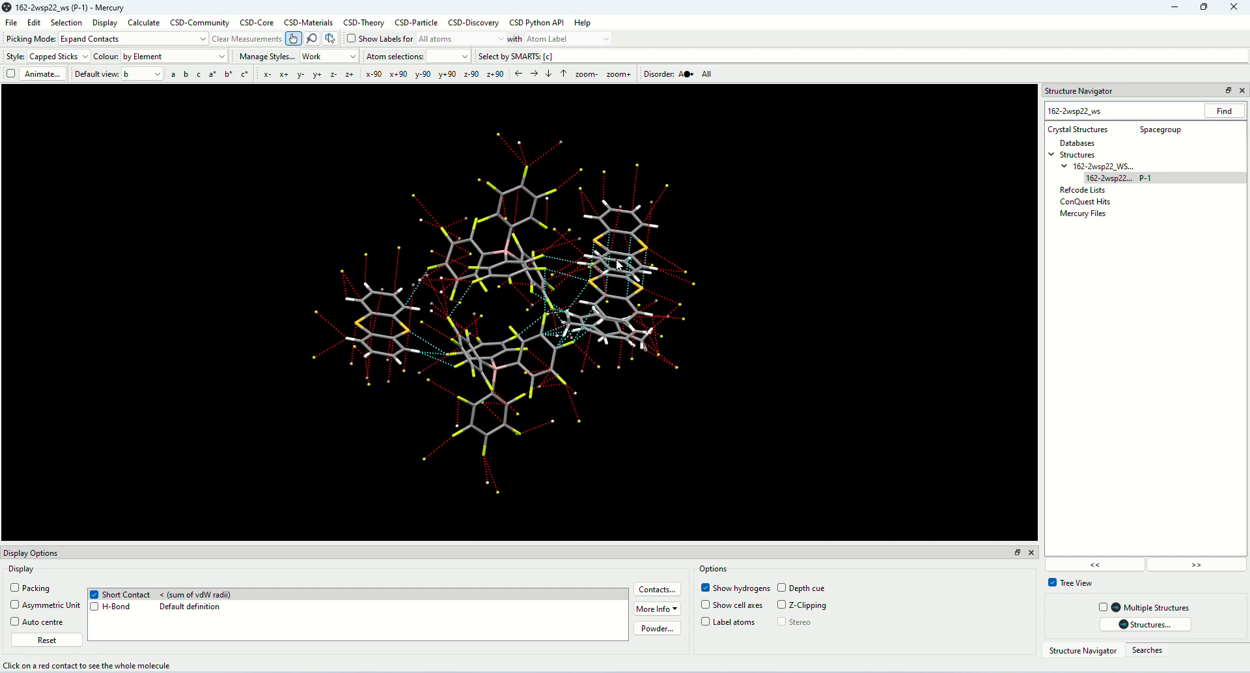
pyautogui.click(635, 210)
pyautogui.moveTo(635, 211); pyautogui.dragTo(629, 168)
pyautogui.moveTo(649, 296); pyautogui.dragTo(690, 306)
# Step: Hide the short contacts, inspect the packing from other orientations and close Mercury
pyautogui.click(94, 595)
pyautogui.moveTo(391, 293); pyautogui.dragTo(418, 277)
pyautogui.moveTo(398, 210); pyautogui.dragTo(365, 362)
pyautogui.click(1220, 13)
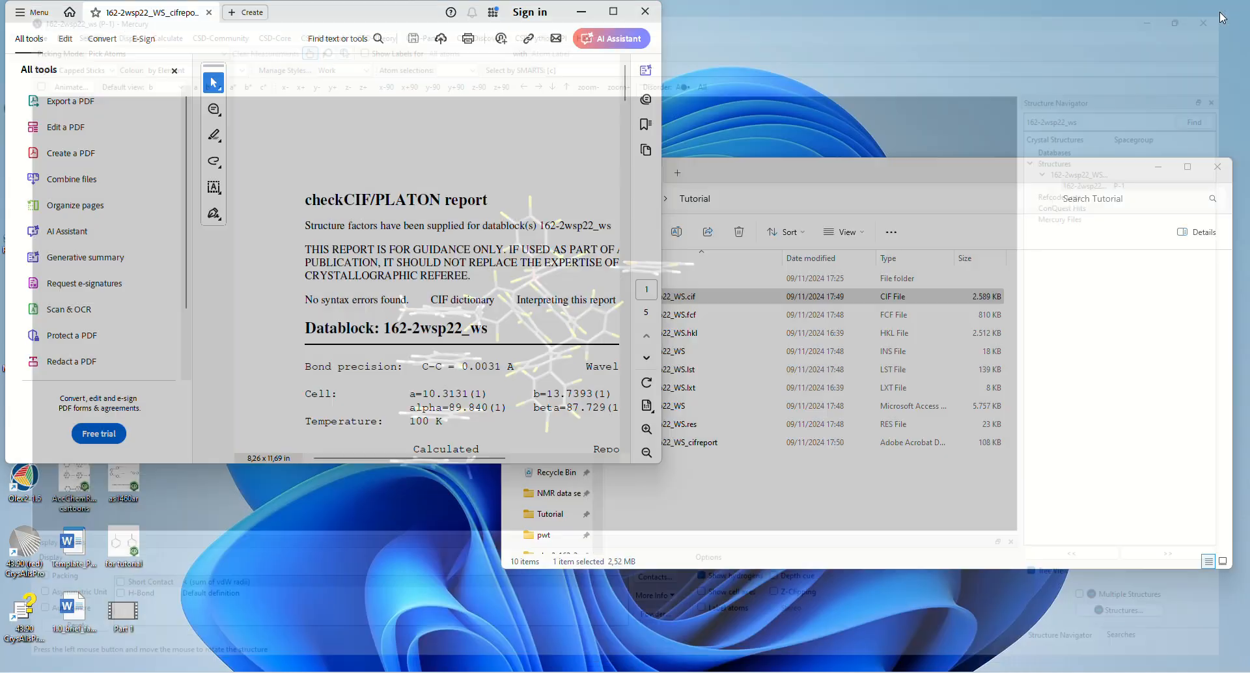
# Step: Maximize the checkCIF report PDF and review its structure summary and level A alerts
pyautogui.moveTo(376, 20); pyautogui.dragTo(478, 154)
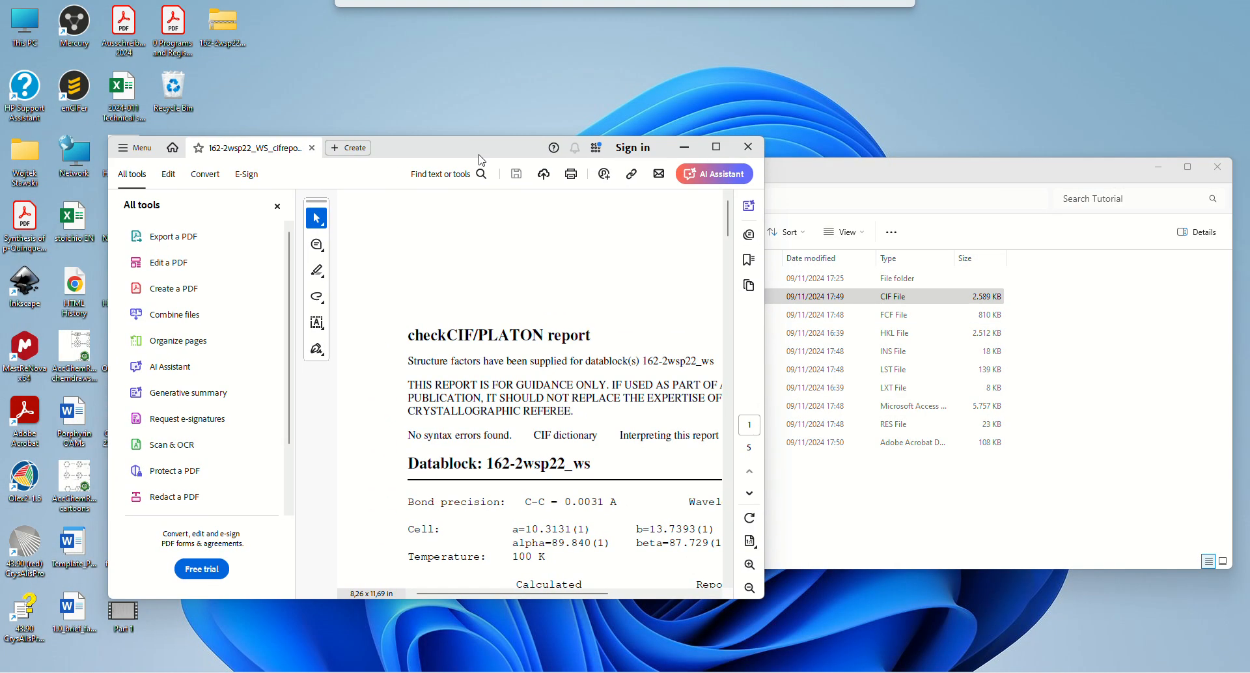
pyautogui.click(716, 148)
pyautogui.scroll(-3, 750, 312)
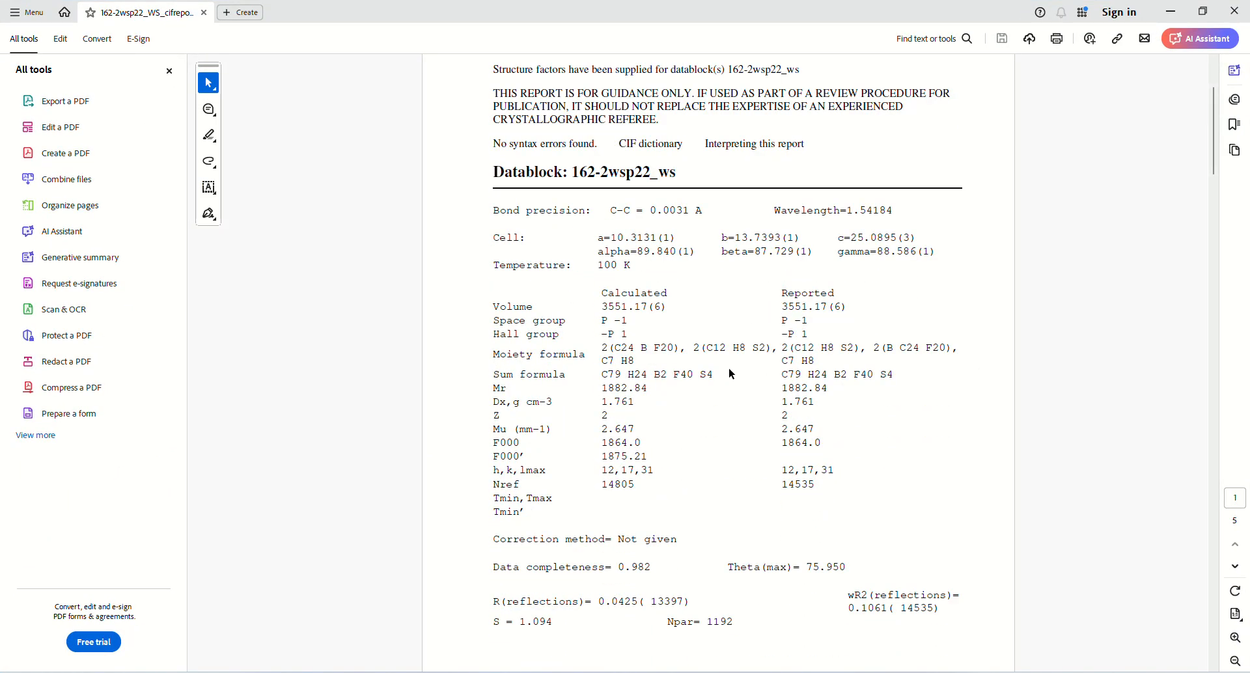
pyautogui.scroll(-10, 728, 373)
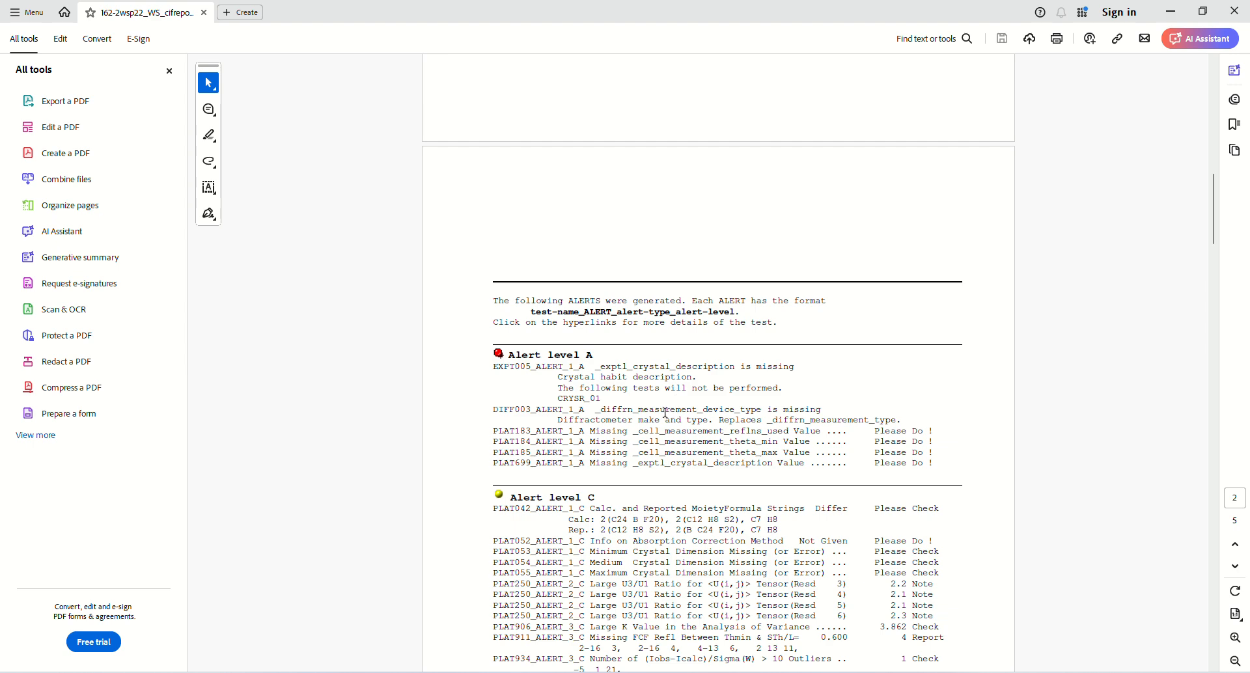
pyautogui.keyDown('ctrl'); pyautogui.scroll(2, 664, 412); pyautogui.keyUp('ctrl')
pyautogui.moveTo(515, 334); pyautogui.dragTo(670, 494)
pyautogui.click(649, 487)
pyautogui.scroll(-3, 573, 474)
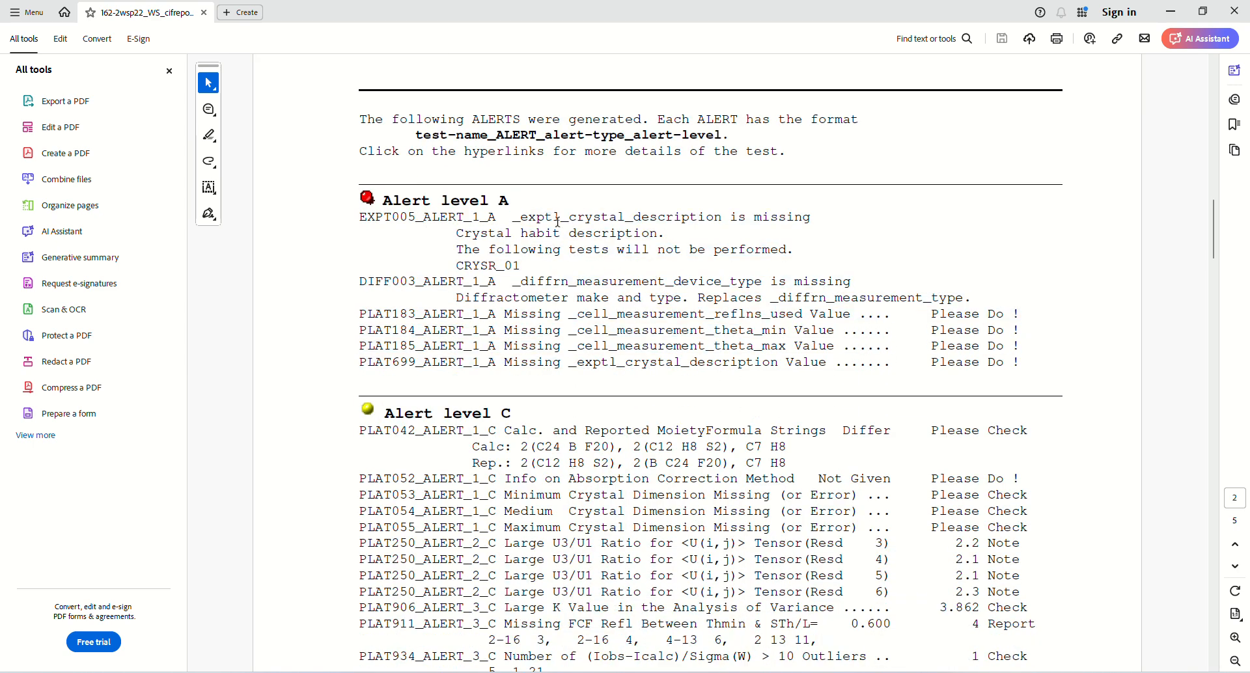
# Step: Examine the PLAT042 level C alert, comparing the calculated and reported moiety formula strings
pyautogui.moveTo(499, 337); pyautogui.dragTo(780, 368)
pyautogui.click(533, 338)
pyautogui.moveTo(505, 337); pyautogui.dragTo(718, 349)
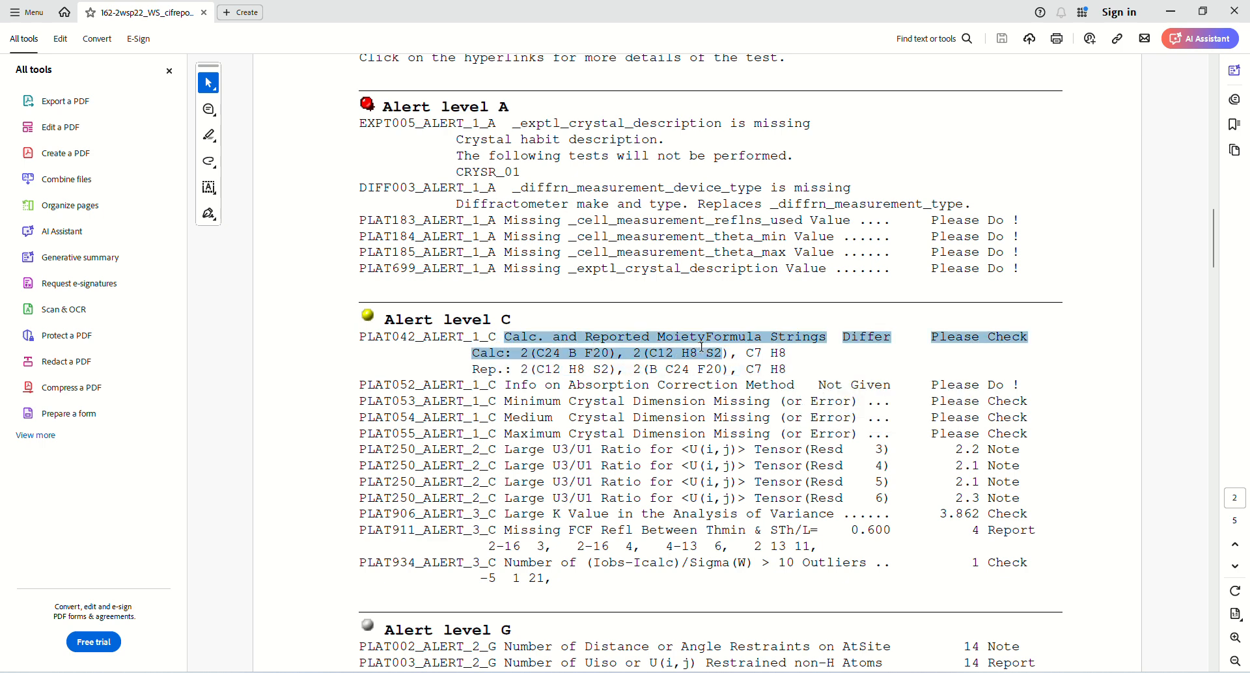
pyautogui.click(710, 338)
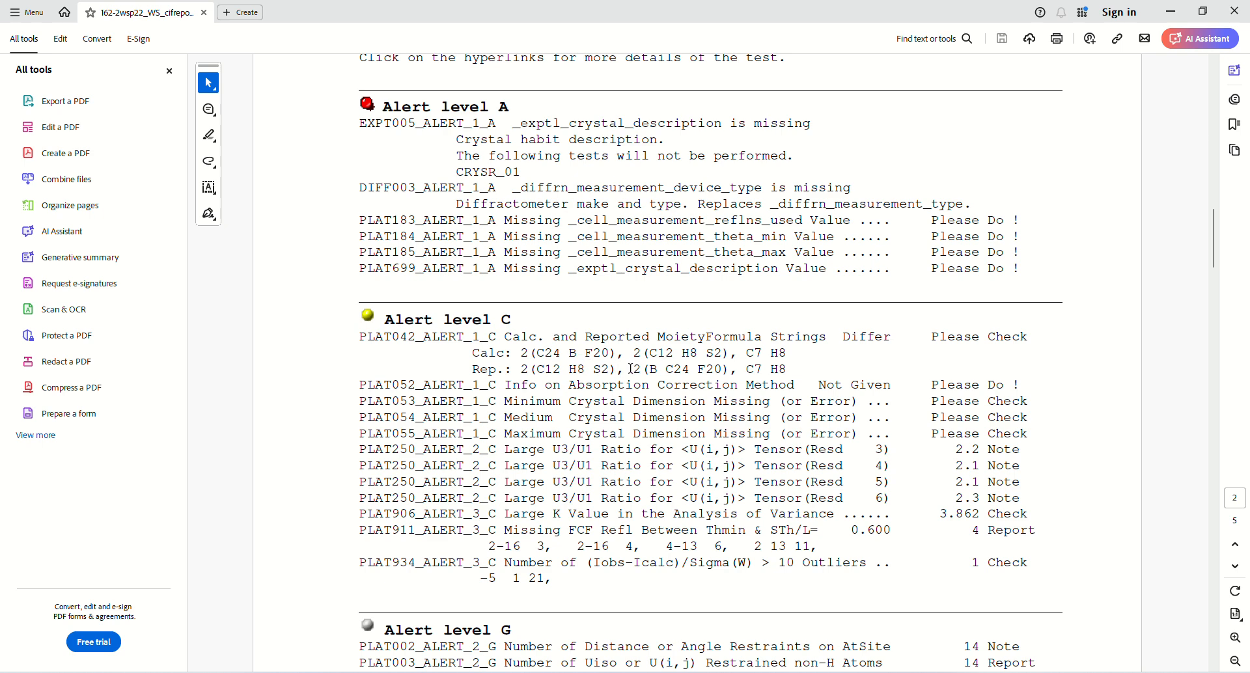
pyautogui.moveTo(630, 368)
pyautogui.mouseDown()
pyautogui.moveTo(756, 372)
pyautogui.moveTo(638, 370)
pyautogui.mouseUp()
pyautogui.click(714, 371)
pyautogui.click(640, 370)
pyautogui.moveTo(536, 371); pyautogui.dragTo(611, 370)
pyautogui.click(612, 370)
pyautogui.click(626, 369)
pyautogui.moveTo(537, 356); pyautogui.dragTo(721, 371)
pyautogui.click(697, 370)
# Step: Review the absorption correction and crystal dimension alerts together with the PLAT250 U3/U1 ratio alerts
pyautogui.moveTo(552, 384); pyautogui.dragTo(796, 431)
pyautogui.click(770, 434)
pyautogui.moveTo(505, 449); pyautogui.dragTo(1023, 496)
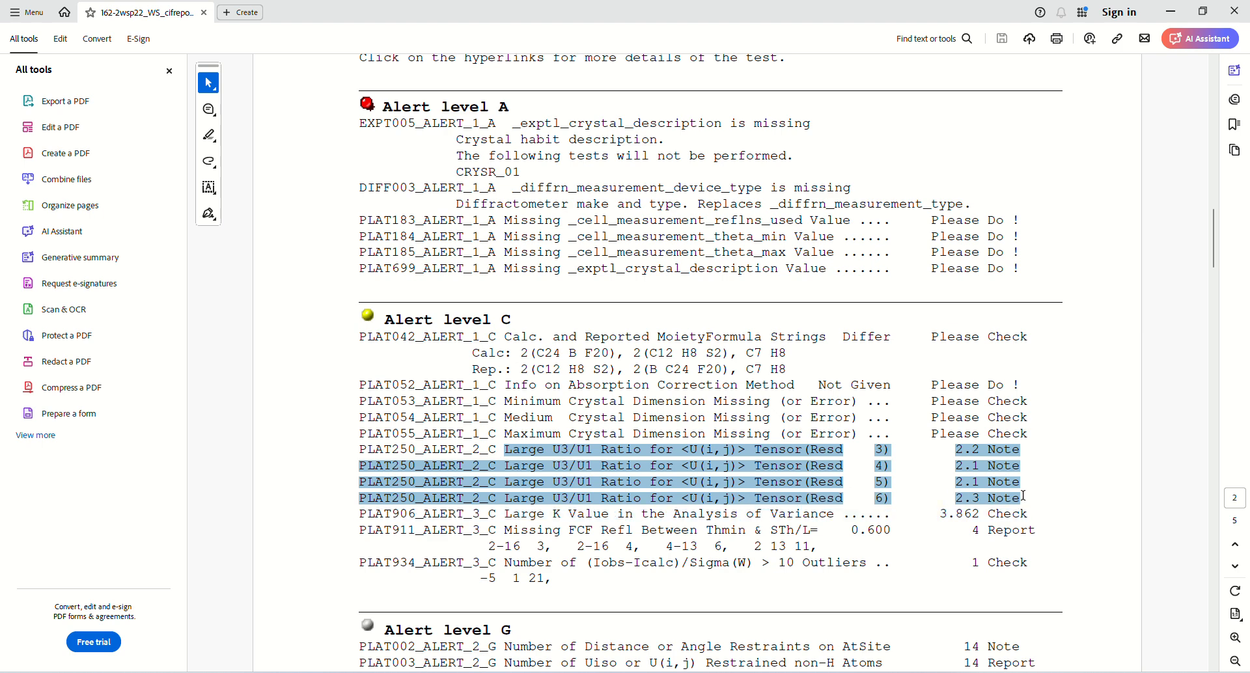
pyautogui.click(994, 499)
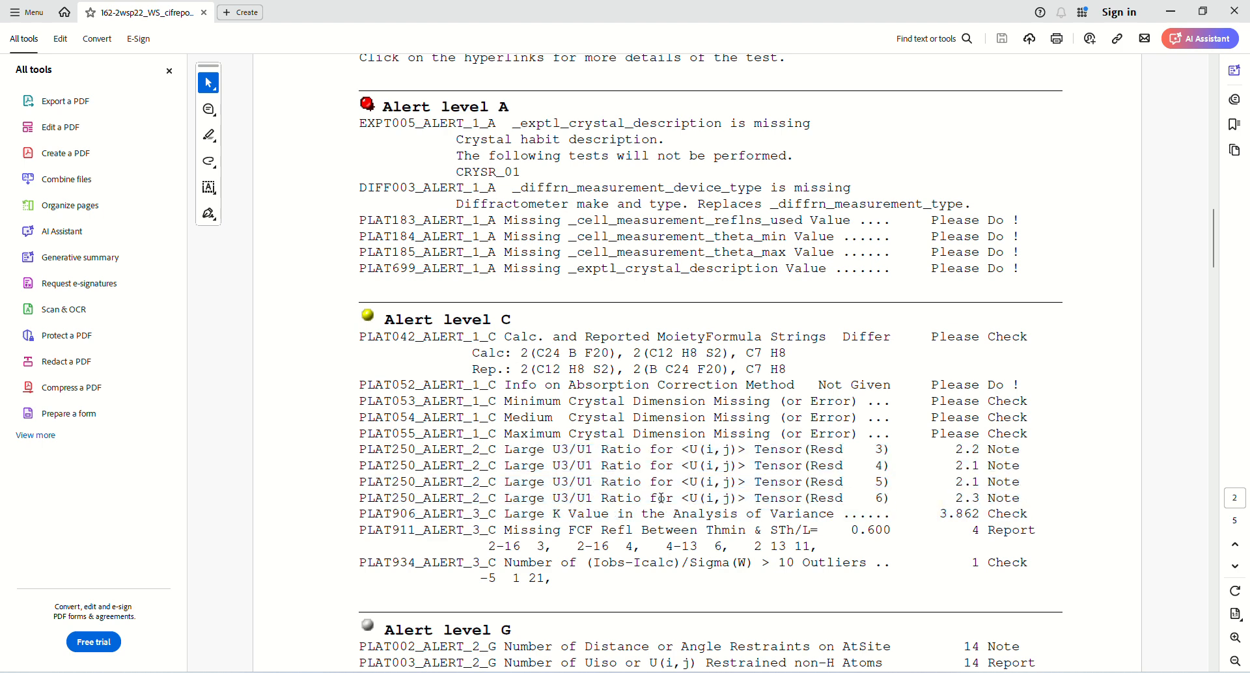
pyautogui.moveTo(643, 488); pyautogui.dragTo(700, 514)
pyautogui.click(699, 509)
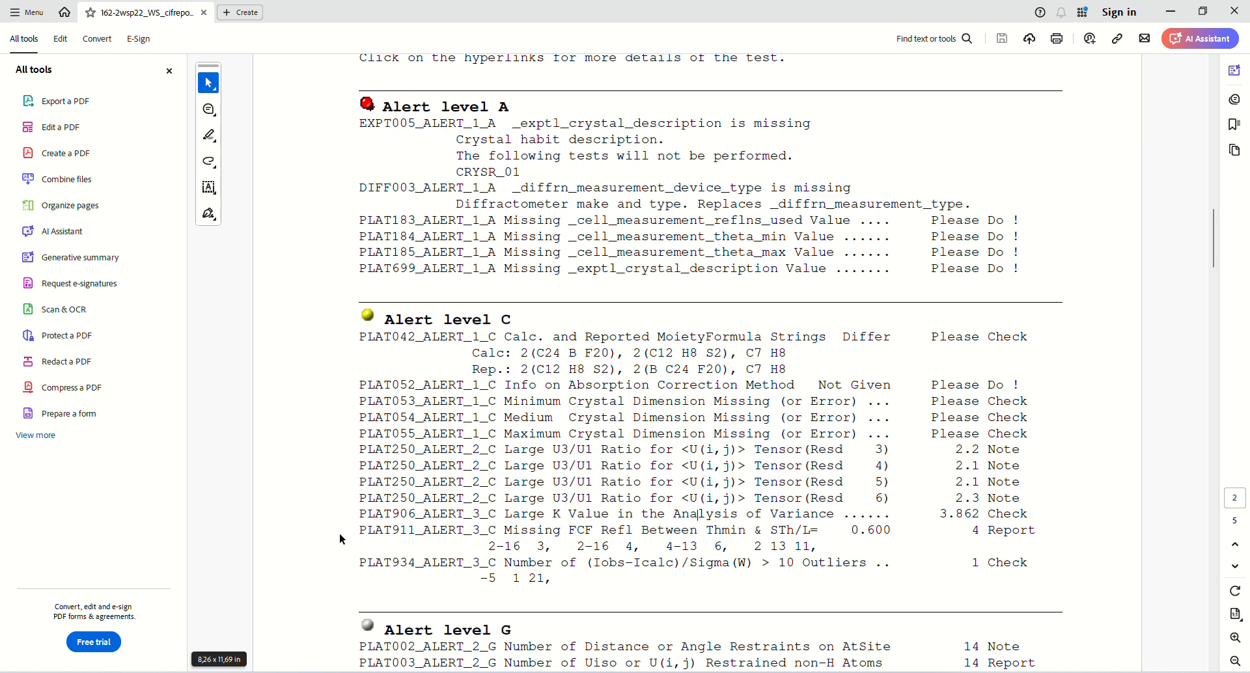
# Step: Examine the PLAT906 alert on the K value in the analysis of variance among the level C alerts
pyautogui.moveTo(547, 518); pyautogui.dragTo(893, 513)
pyautogui.click(1024, 513)
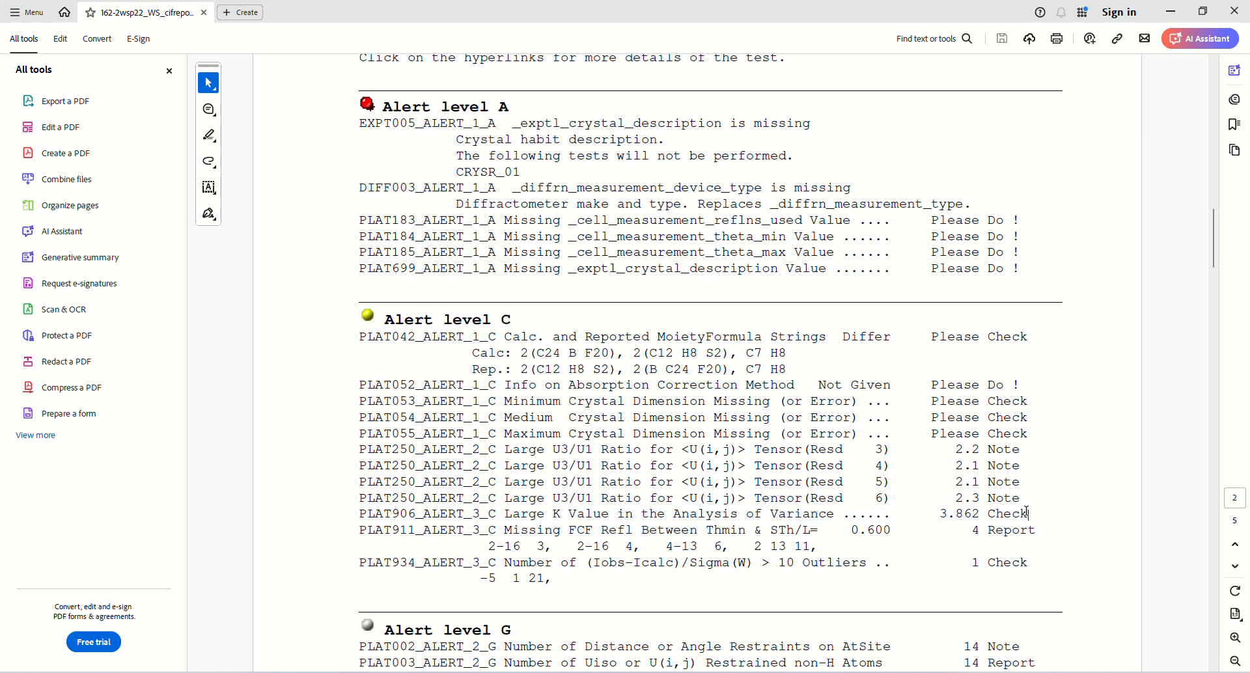
pyautogui.moveTo(1027, 514)
pyautogui.mouseDown()
pyautogui.moveTo(390, 514)
pyautogui.moveTo(1029, 515)
pyautogui.mouseUp()
pyautogui.click(391, 514)
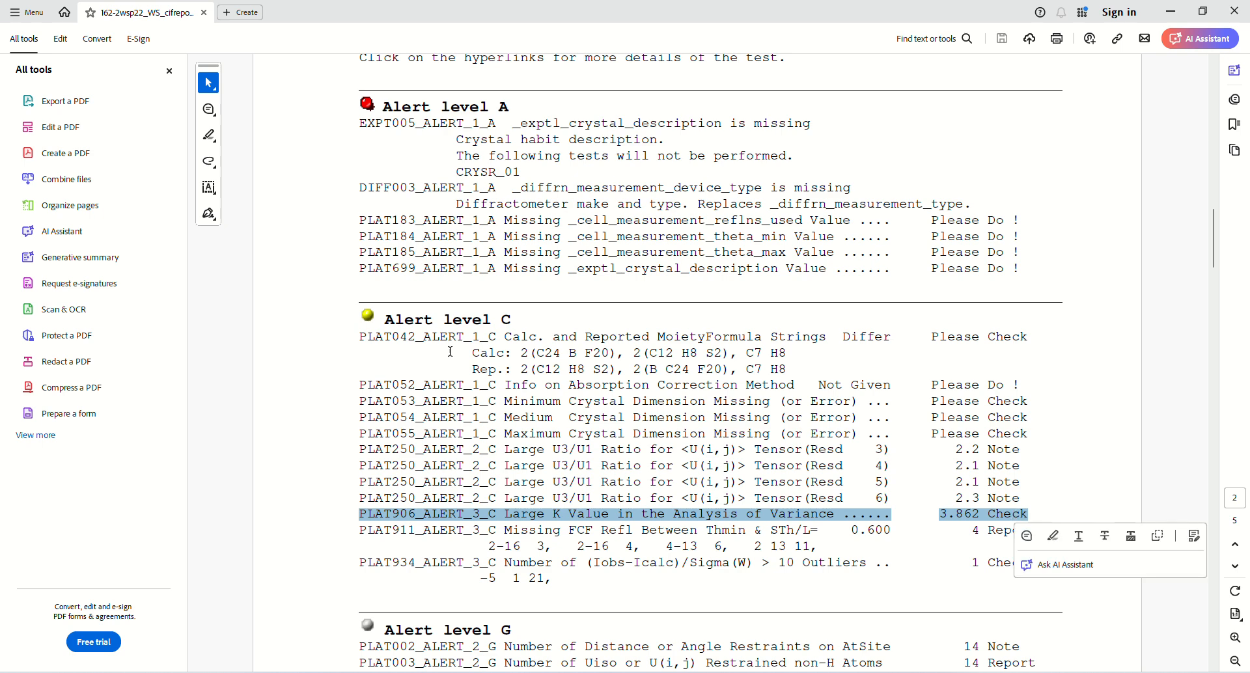
pyautogui.click(449, 352)
pyautogui.moveTo(448, 320); pyautogui.dragTo(493, 486)
pyautogui.click(491, 485)
# Step: Review the PLAT911 missing reflections alert and the PLAT934 outlier alert
pyautogui.scroll(-1, 497, 495)
pyautogui.click(372, 475)
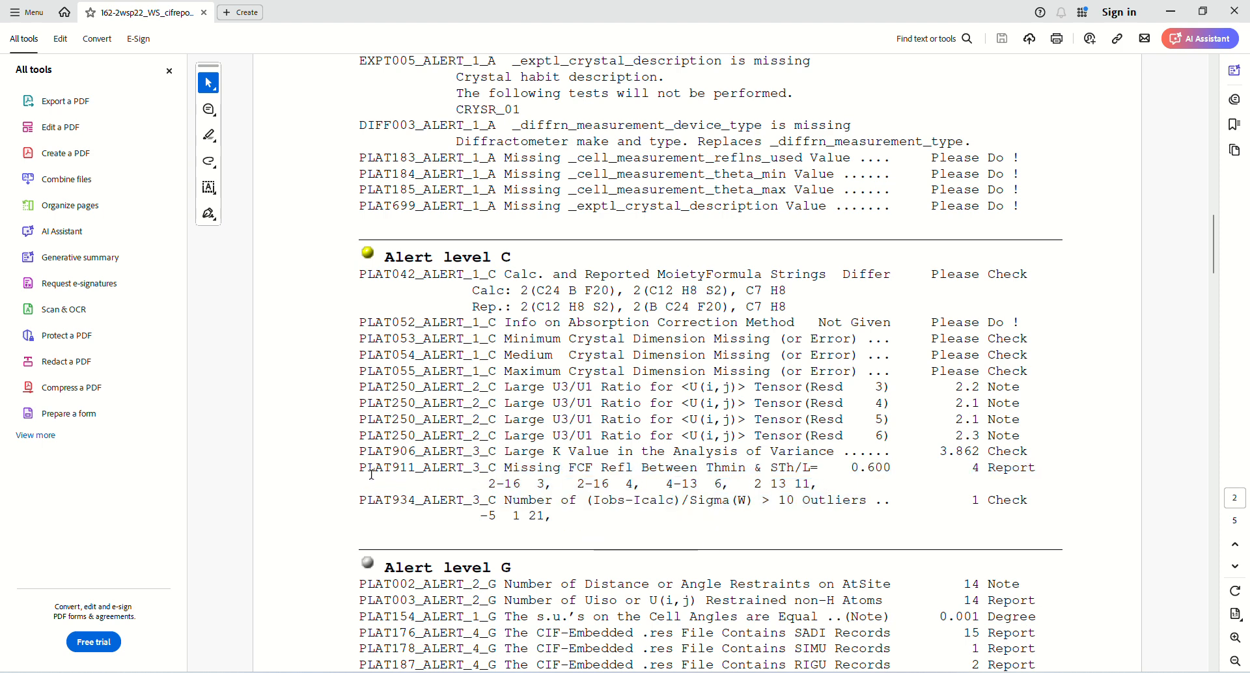
pyautogui.moveTo(373, 467); pyautogui.dragTo(809, 483)
pyautogui.click(765, 475)
pyautogui.moveTo(498, 510); pyautogui.dragTo(554, 514)
pyautogui.click(555, 516)
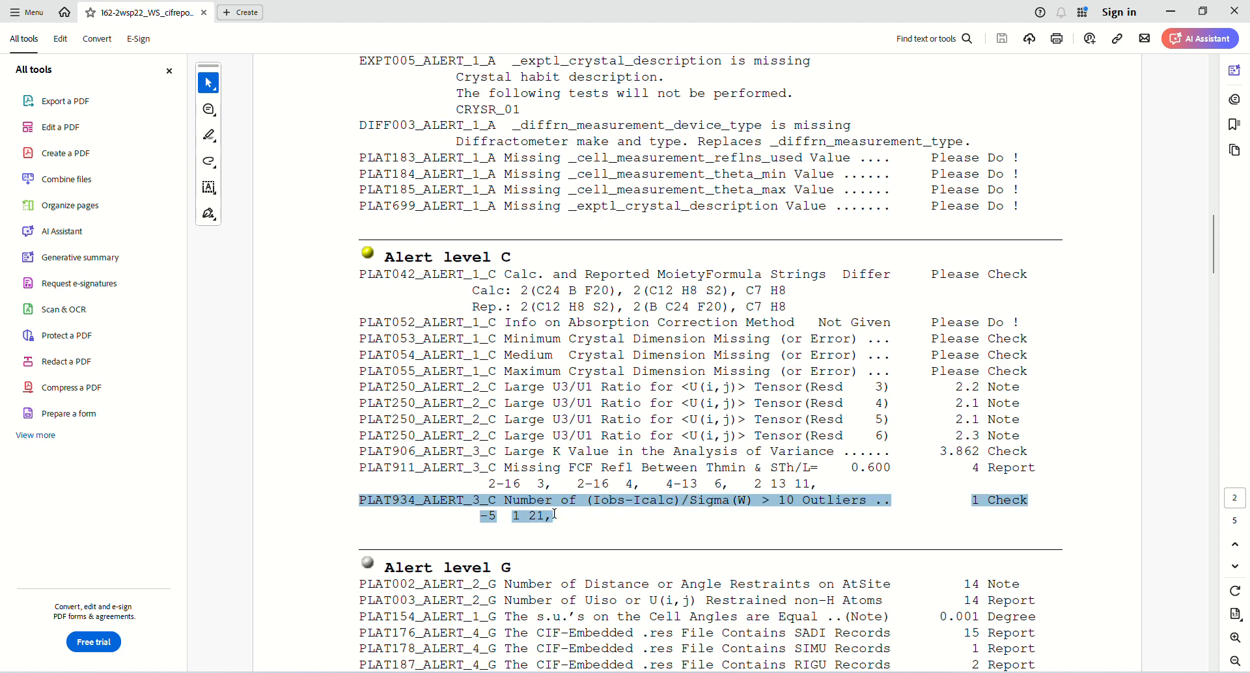
pyautogui.click(554, 514)
# Step: Examine the PLAT934 alert again, focusing on the Miller indices of the outlier reflection
pyautogui.scroll(-3, 554, 514)
pyautogui.scroll(-1, 556, 442)
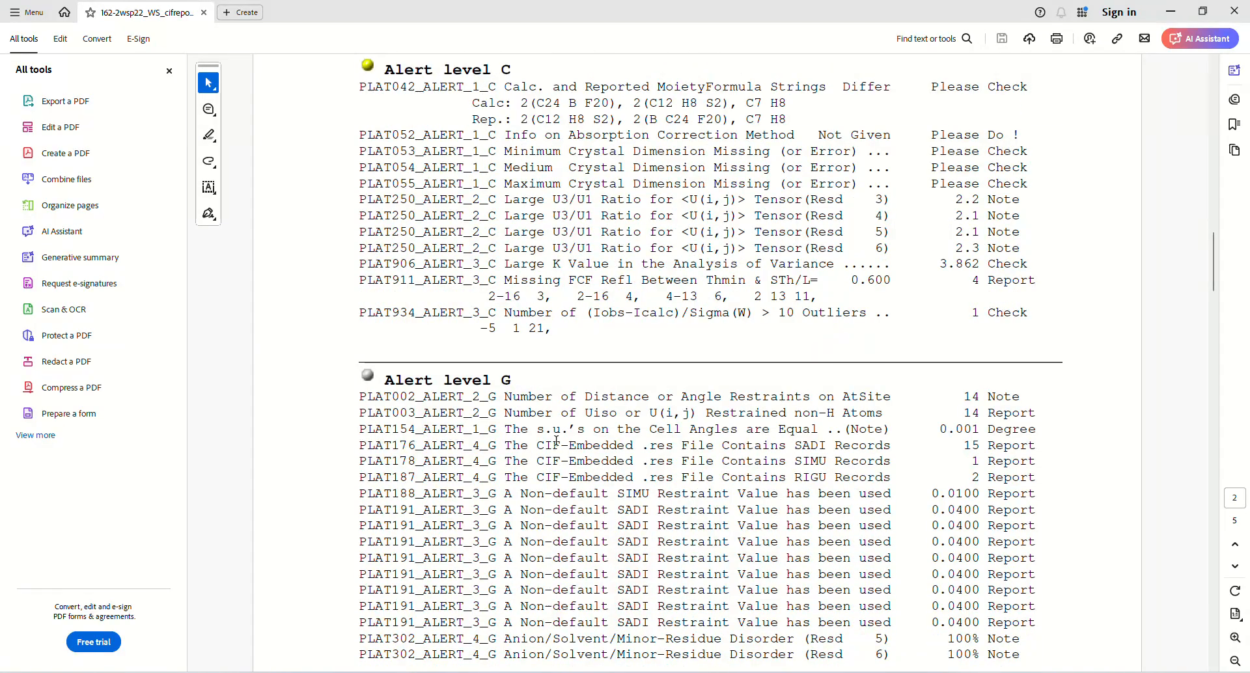
pyautogui.moveTo(423, 313)
pyautogui.mouseDown()
pyautogui.moveTo(544, 329)
pyautogui.moveTo(427, 317)
pyautogui.mouseUp()
pyautogui.click(525, 331)
pyautogui.click(427, 313)
pyautogui.click(534, 329)
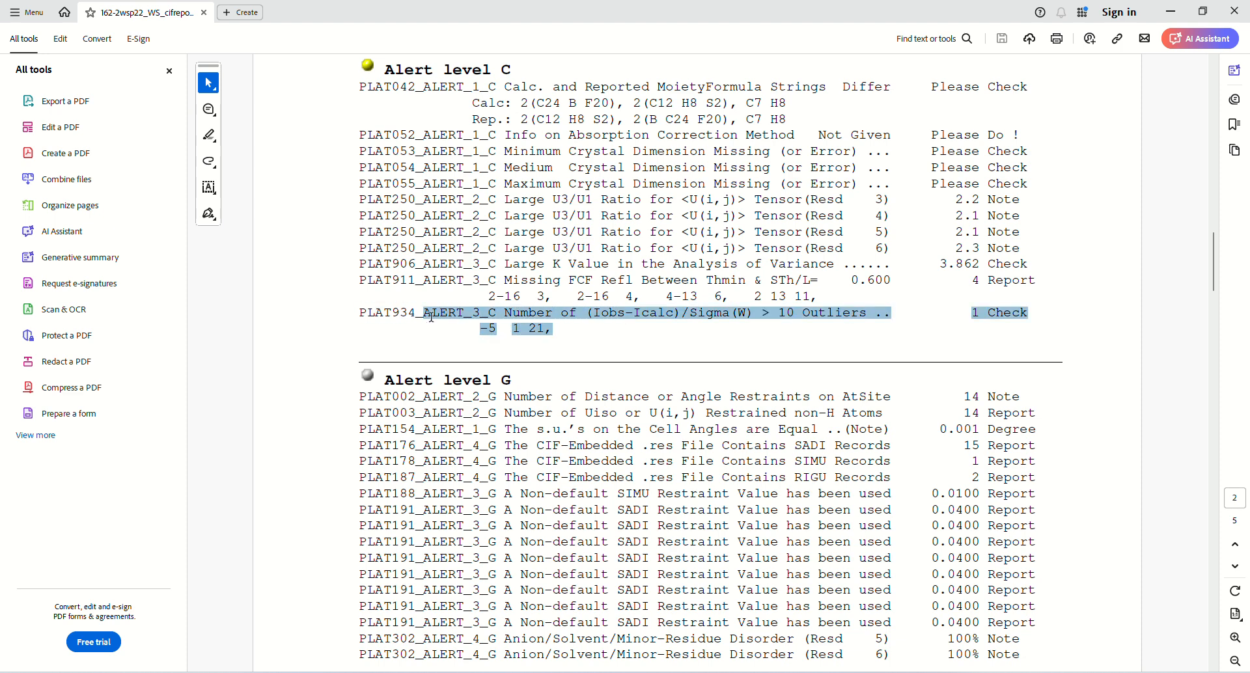
pyautogui.doubleClick(397, 313)
pyautogui.click(549, 313)
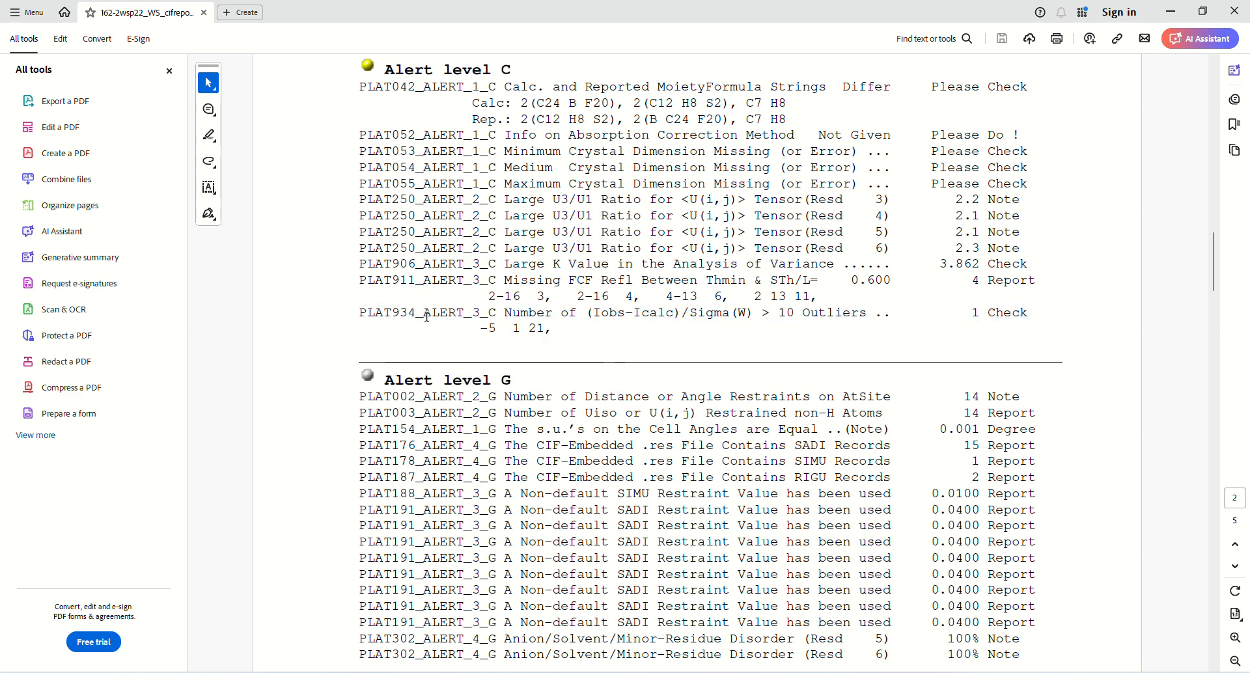
pyautogui.moveTo(427, 317); pyautogui.dragTo(526, 323)
pyautogui.click(514, 330)
pyautogui.click(542, 329)
pyautogui.click(494, 319)
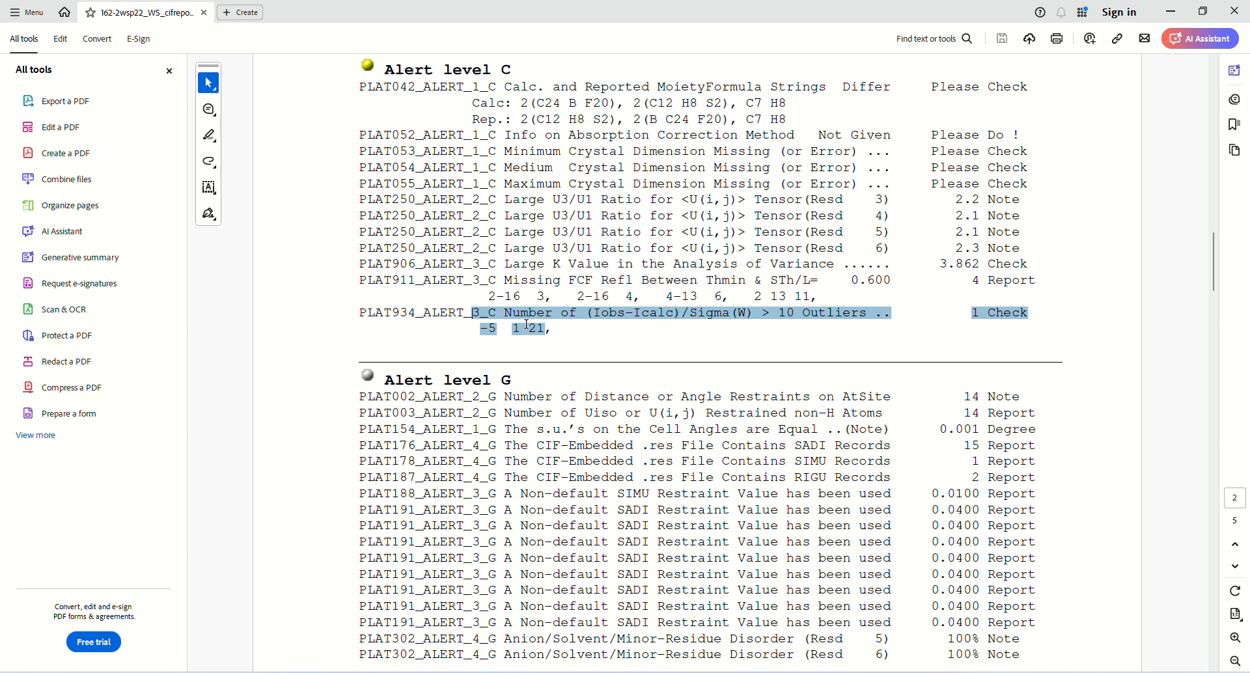
pyautogui.moveTo(545, 330); pyautogui.dragTo(424, 316)
pyautogui.click(539, 334)
# Step: Move on to the level G alerts and review the restraint and disorder entries
pyautogui.scroll(1, 513, 335)
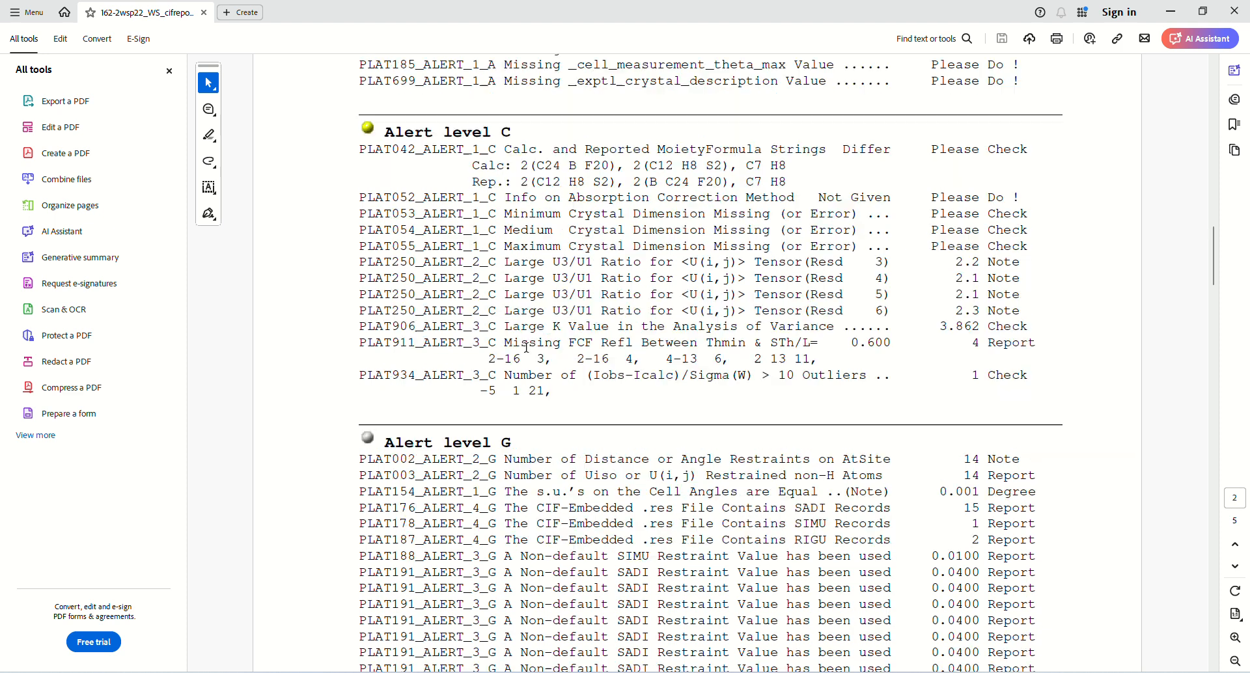
pyautogui.scroll(-2, 550, 368)
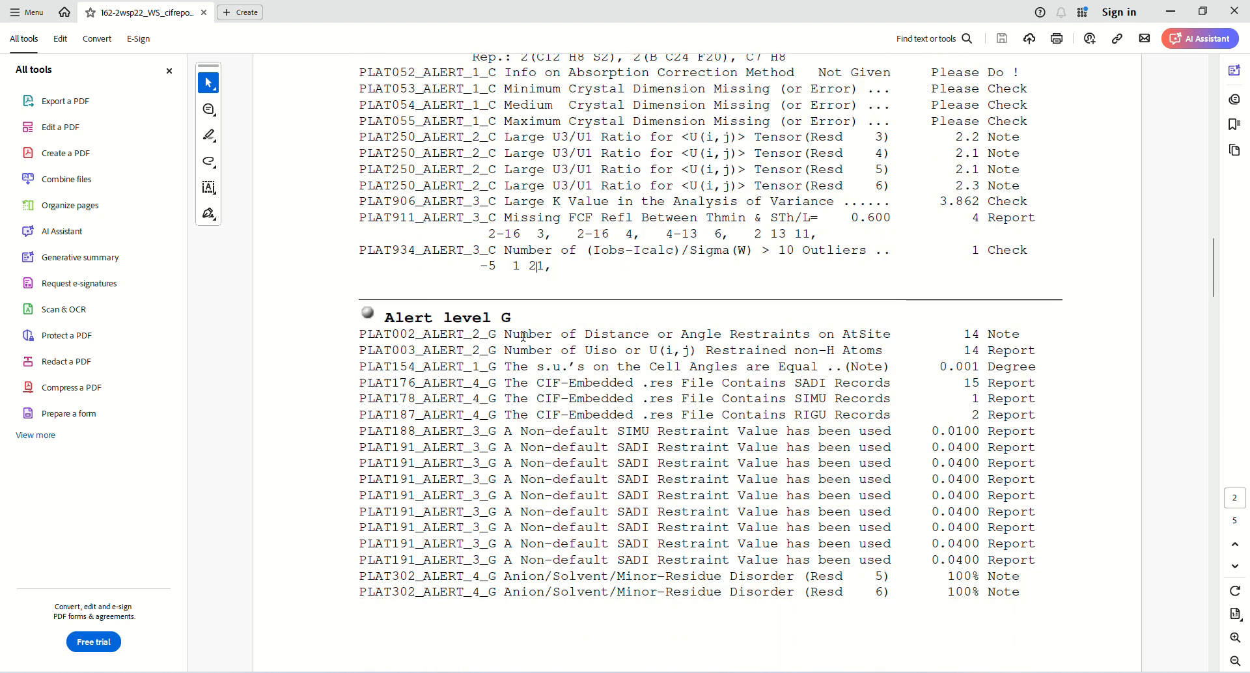
pyautogui.scroll(-1, 605, 362)
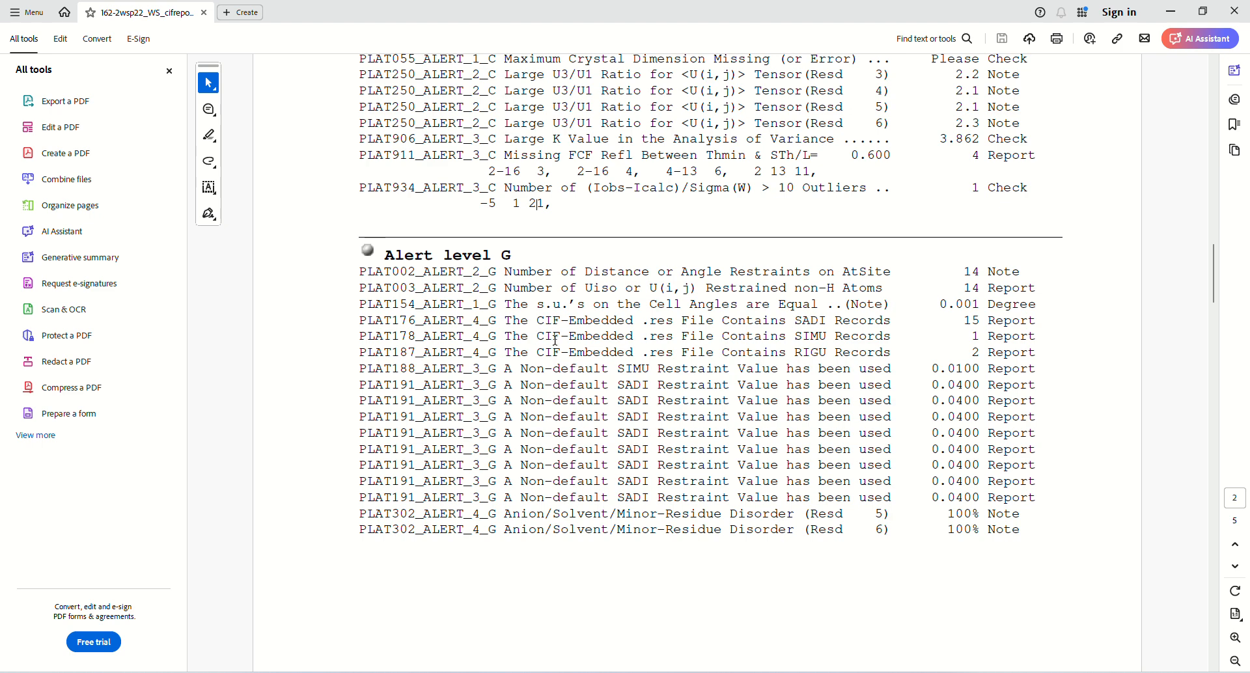
# Step: Review the level G alerts on the embedded SADI, SIMU and RIGU records and the non-default restraint values
pyautogui.moveTo(537, 320); pyautogui.dragTo(635, 352)
pyautogui.click(665, 352)
pyautogui.moveTo(720, 354); pyautogui.dragTo(712, 324)
pyautogui.click(673, 404)
pyautogui.moveTo(657, 483); pyautogui.dragTo(658, 389)
pyautogui.click(621, 459)
# Step: Examine the PLAT302 alerts on anion/solvent disorder for residues 5 and 6
pyautogui.scroll(-1, 671, 356)
pyautogui.scroll(-10, 584, 306)
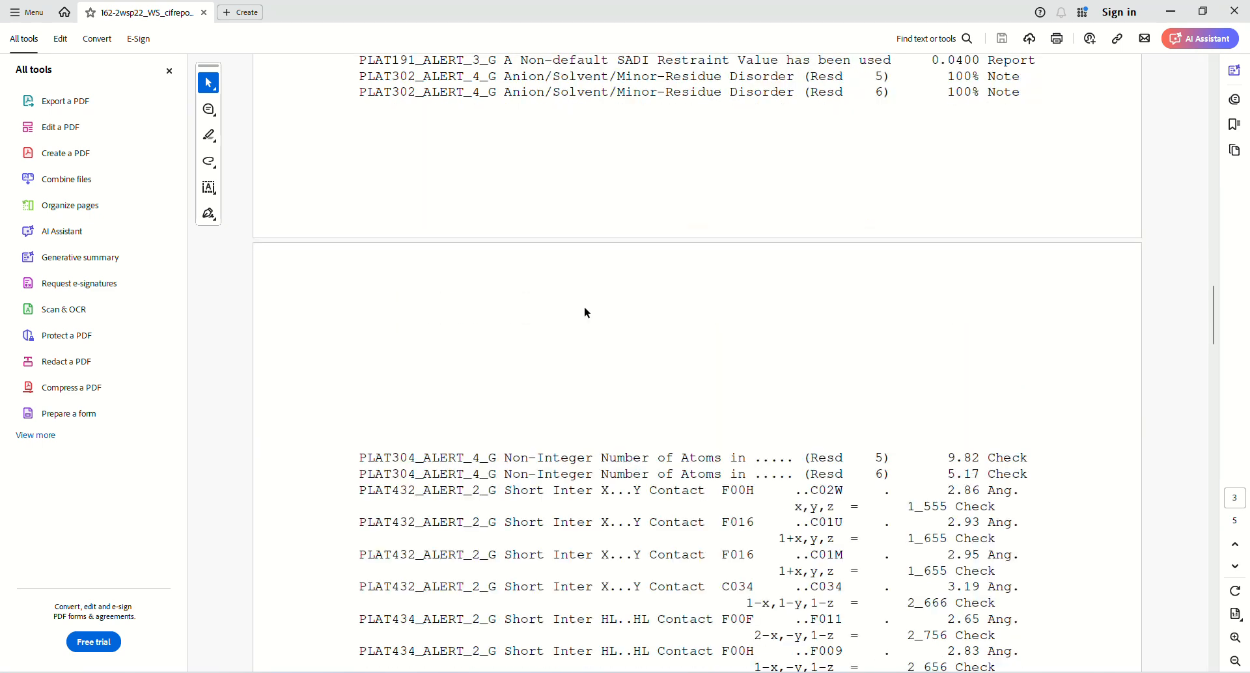
pyautogui.scroll(1, 584, 306)
pyautogui.moveTo(578, 182); pyautogui.dragTo(990, 174)
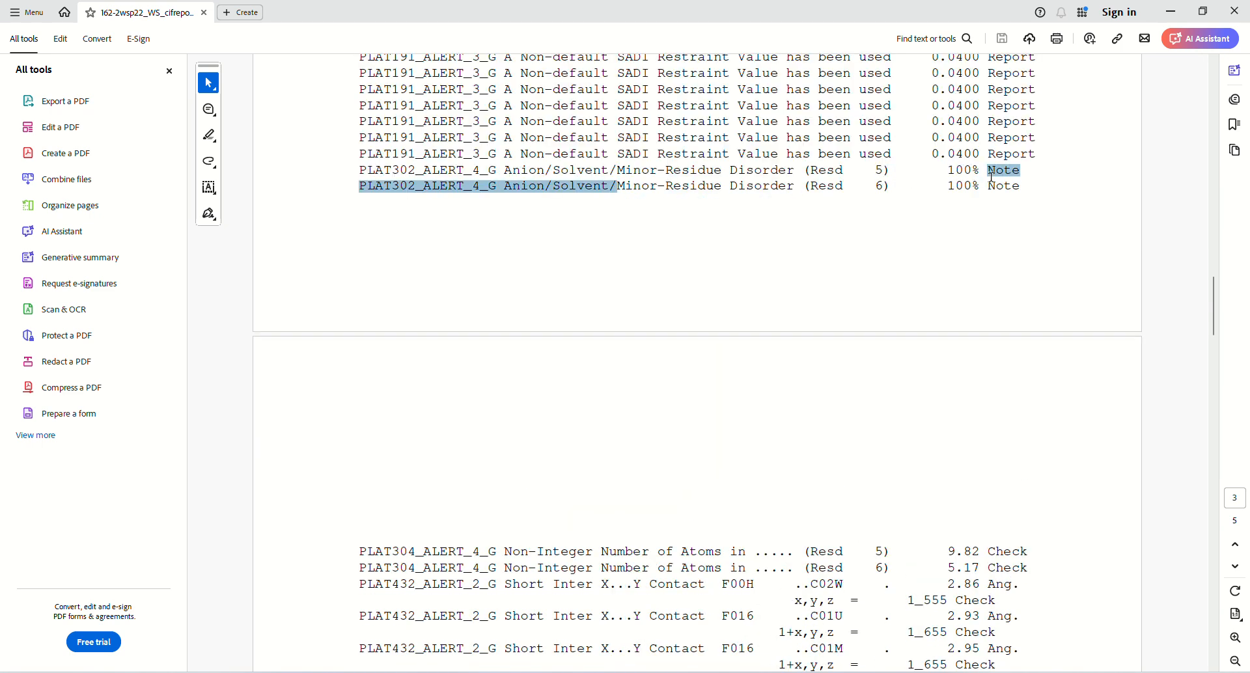
pyautogui.click(911, 218)
# Step: Review the PLAT432 and PLAT434 short intermolecular contact alerts among the level G entries
pyautogui.scroll(-5, 754, 342)
pyautogui.scroll(-5, 754, 339)
pyautogui.rightClick(569, 380)
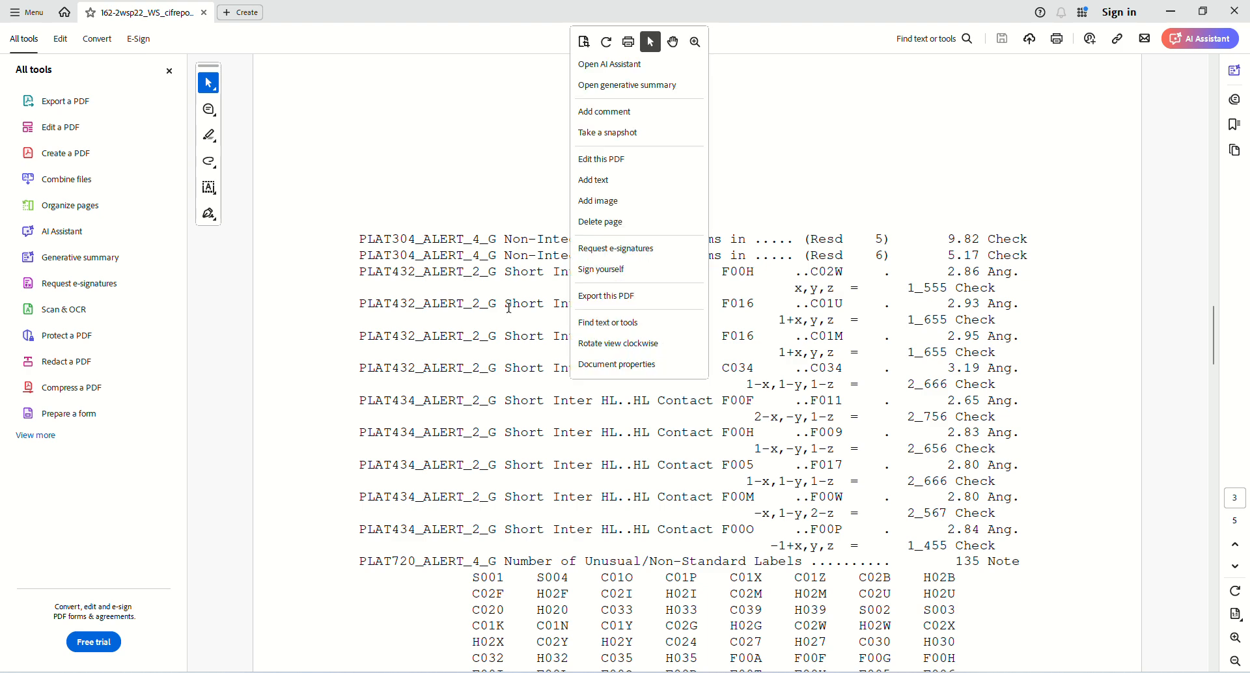
pyautogui.click(508, 307)
pyautogui.moveTo(488, 304); pyautogui.dragTo(758, 488)
pyautogui.moveTo(659, 487); pyautogui.dragTo(647, 358)
pyautogui.click(626, 439)
pyautogui.moveTo(643, 485); pyautogui.dragTo(641, 344)
pyautogui.click(624, 470)
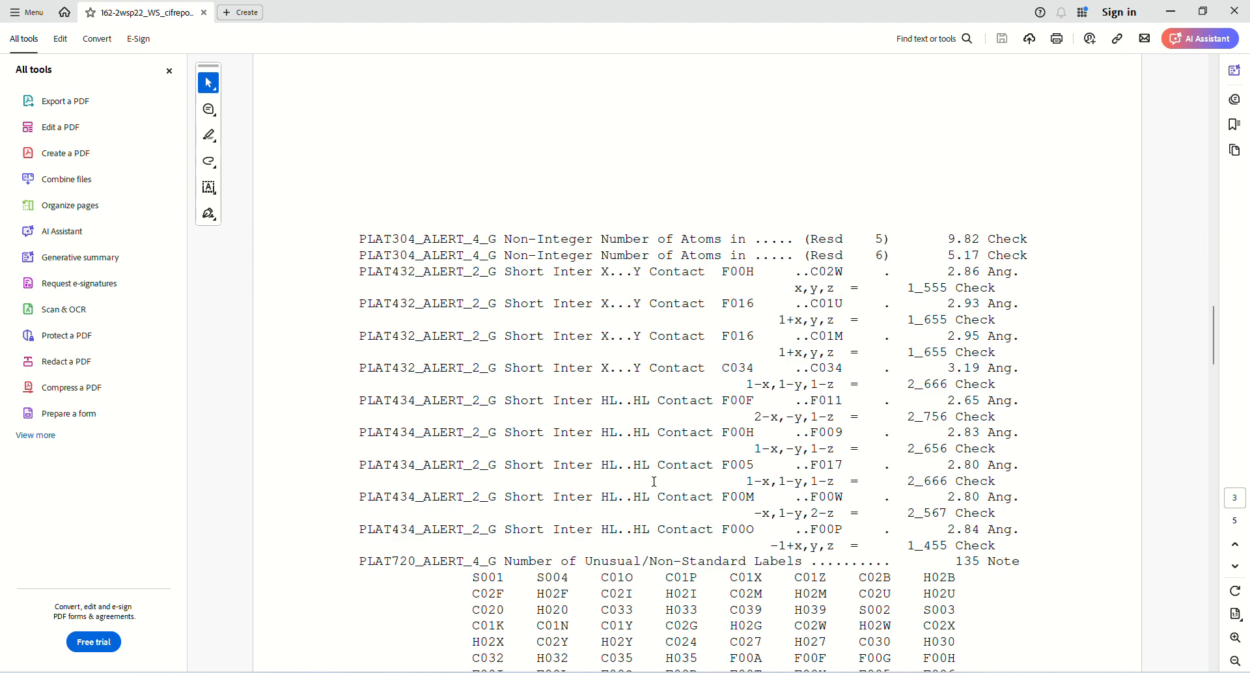
# Step: Examine the atom labels listed under the PLAT720 unusual/non-standard labels alert
pyautogui.scroll(-5, 728, 416)
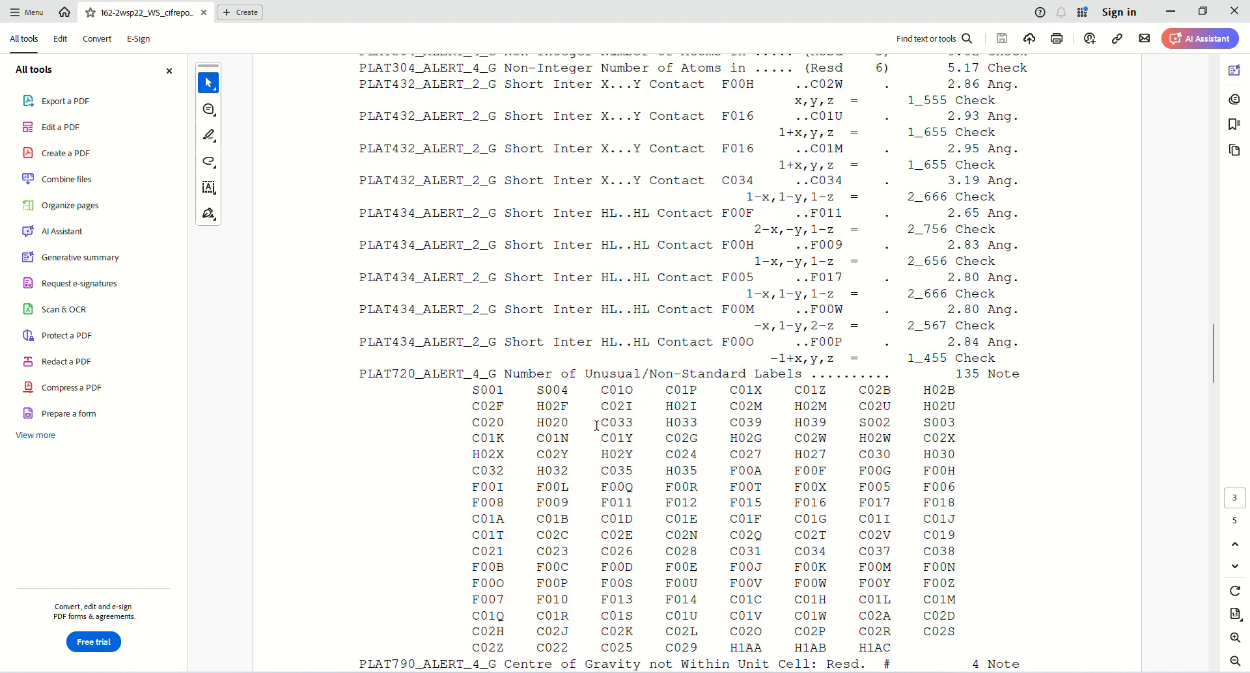
pyautogui.scroll(-2, 550, 339)
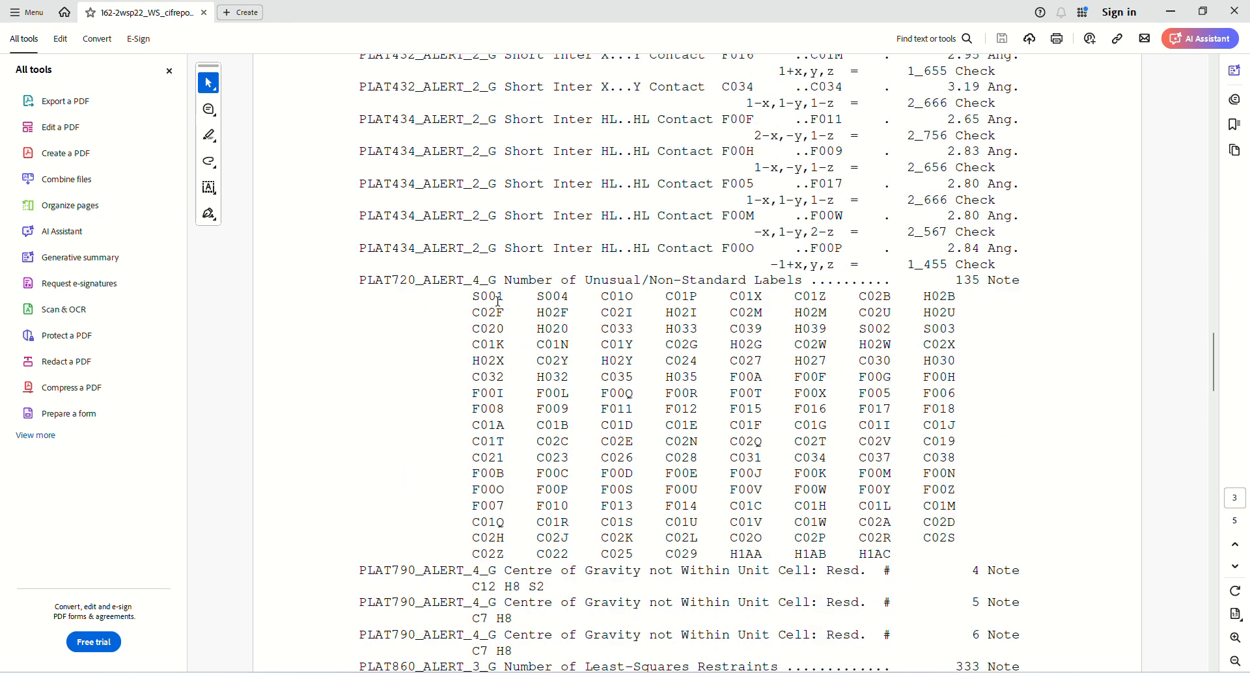
pyautogui.moveTo(490, 294); pyautogui.dragTo(825, 528)
pyautogui.click(663, 529)
# Step: Read through the remaining level G alerts and the closing summary of alert levels and types
pyautogui.scroll(-11, 644, 523)
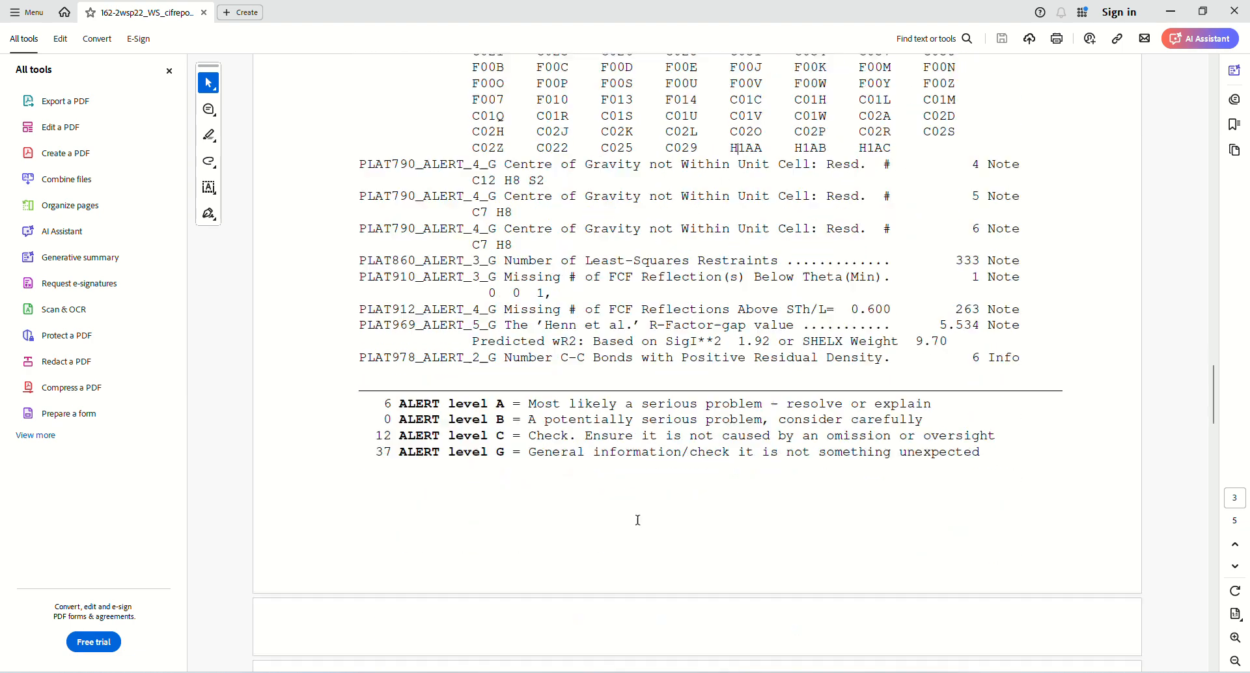
pyautogui.scroll(-3, 627, 508)
pyautogui.scroll(3, 866, 261)
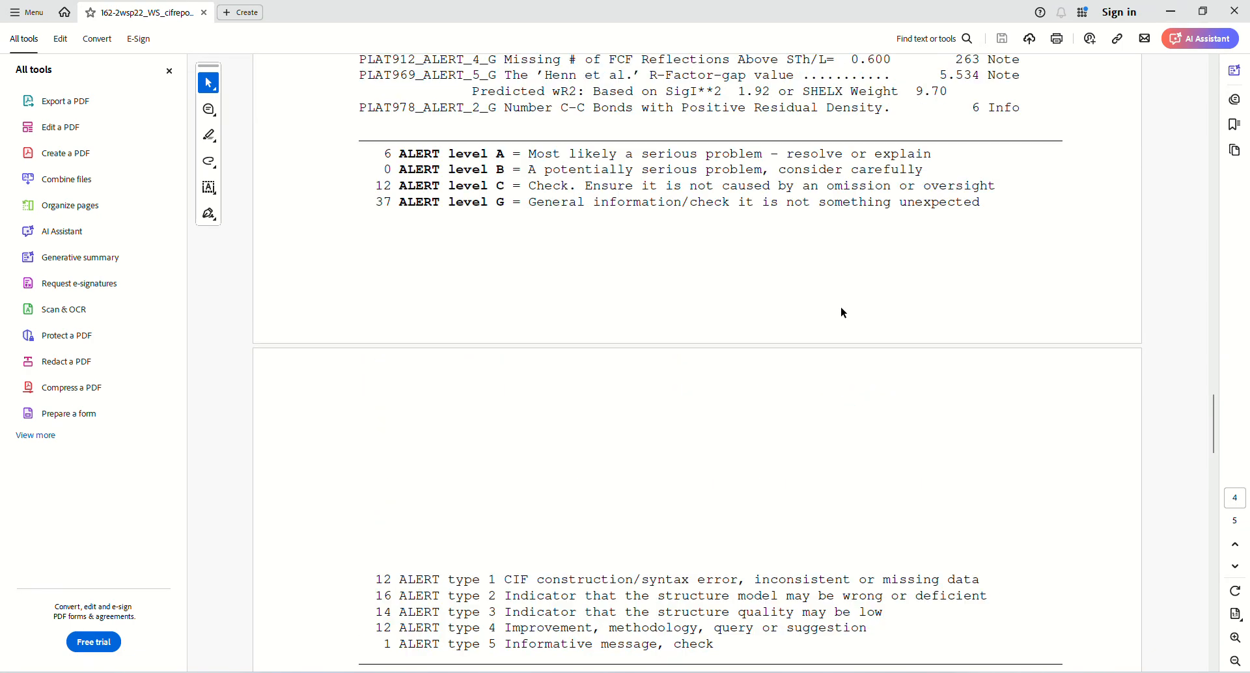
pyautogui.scroll(1, 841, 307)
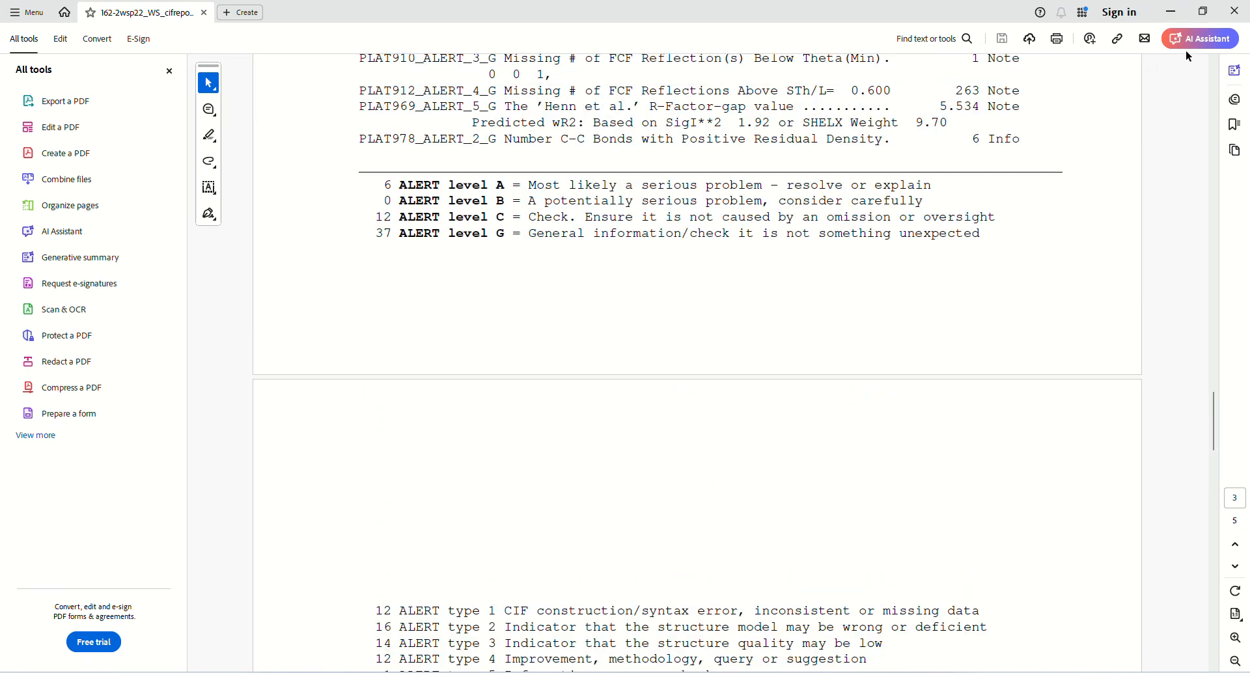
# Step: Close the checkCIF report and return to Olex2 to inspect the refined structure from different angles
pyautogui.click(1230, 18)
pyautogui.moveTo(691, 505); pyautogui.dragTo(689, 473)
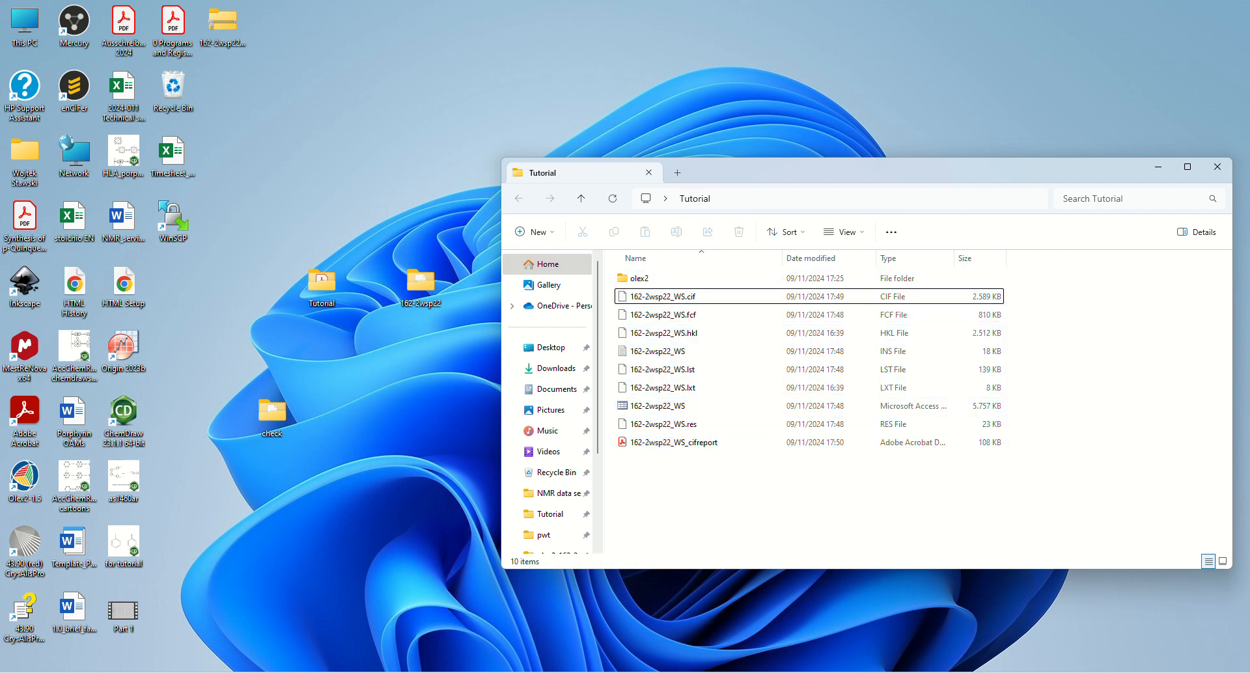
pyautogui.hotkey('alt', 'Tab')
pyautogui.moveTo(494, 606); pyautogui.dragTo(533, 581)
pyautogui.scroll(2, 1093, 364)
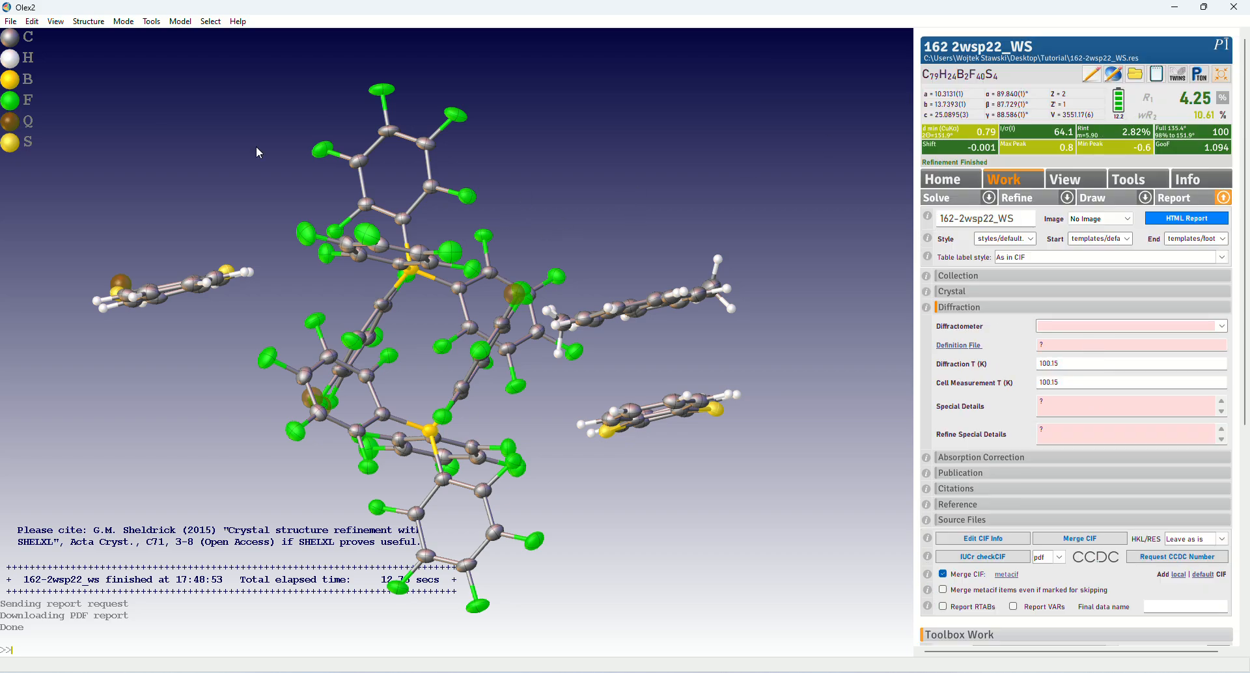
pyautogui.moveTo(257, 149); pyautogui.dragTo(486, 417)
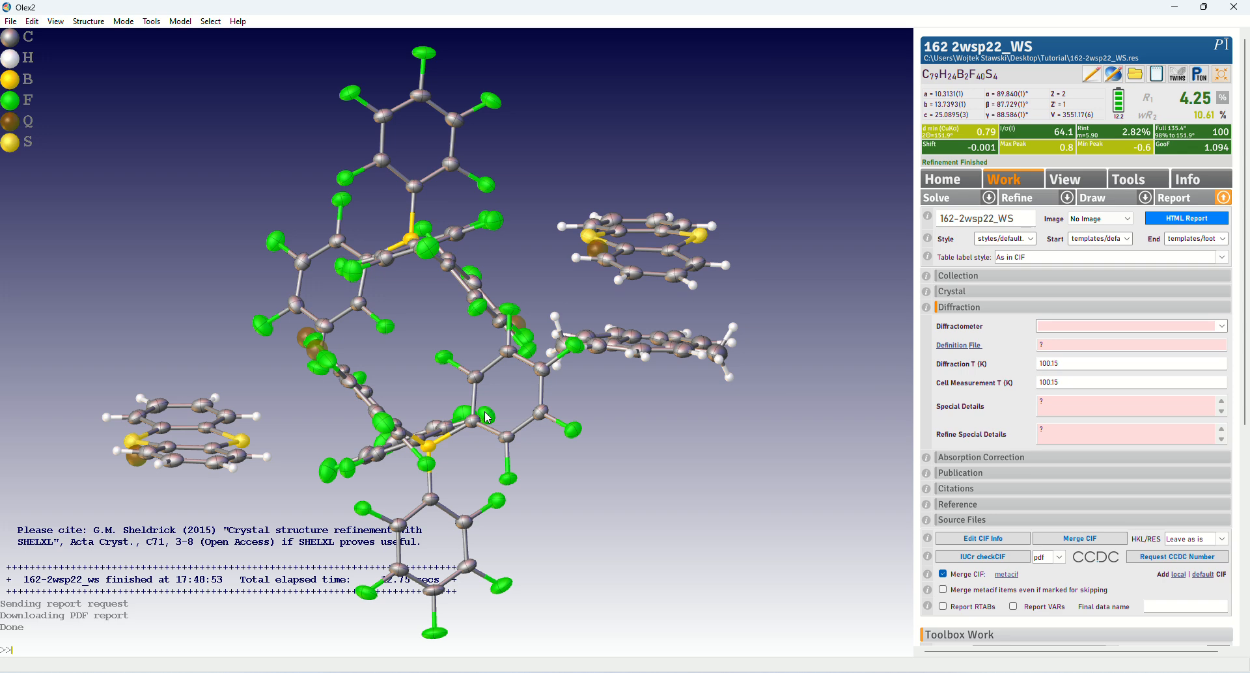
pyautogui.moveTo(485, 417); pyautogui.dragTo(484, 412)
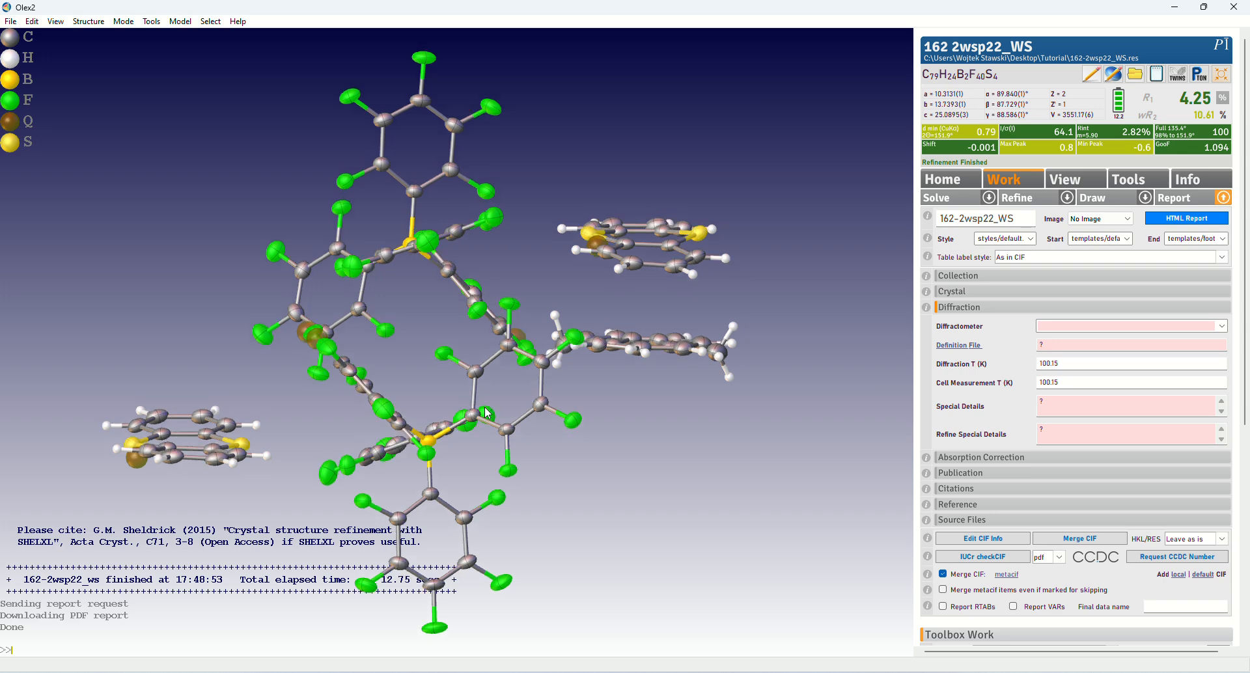